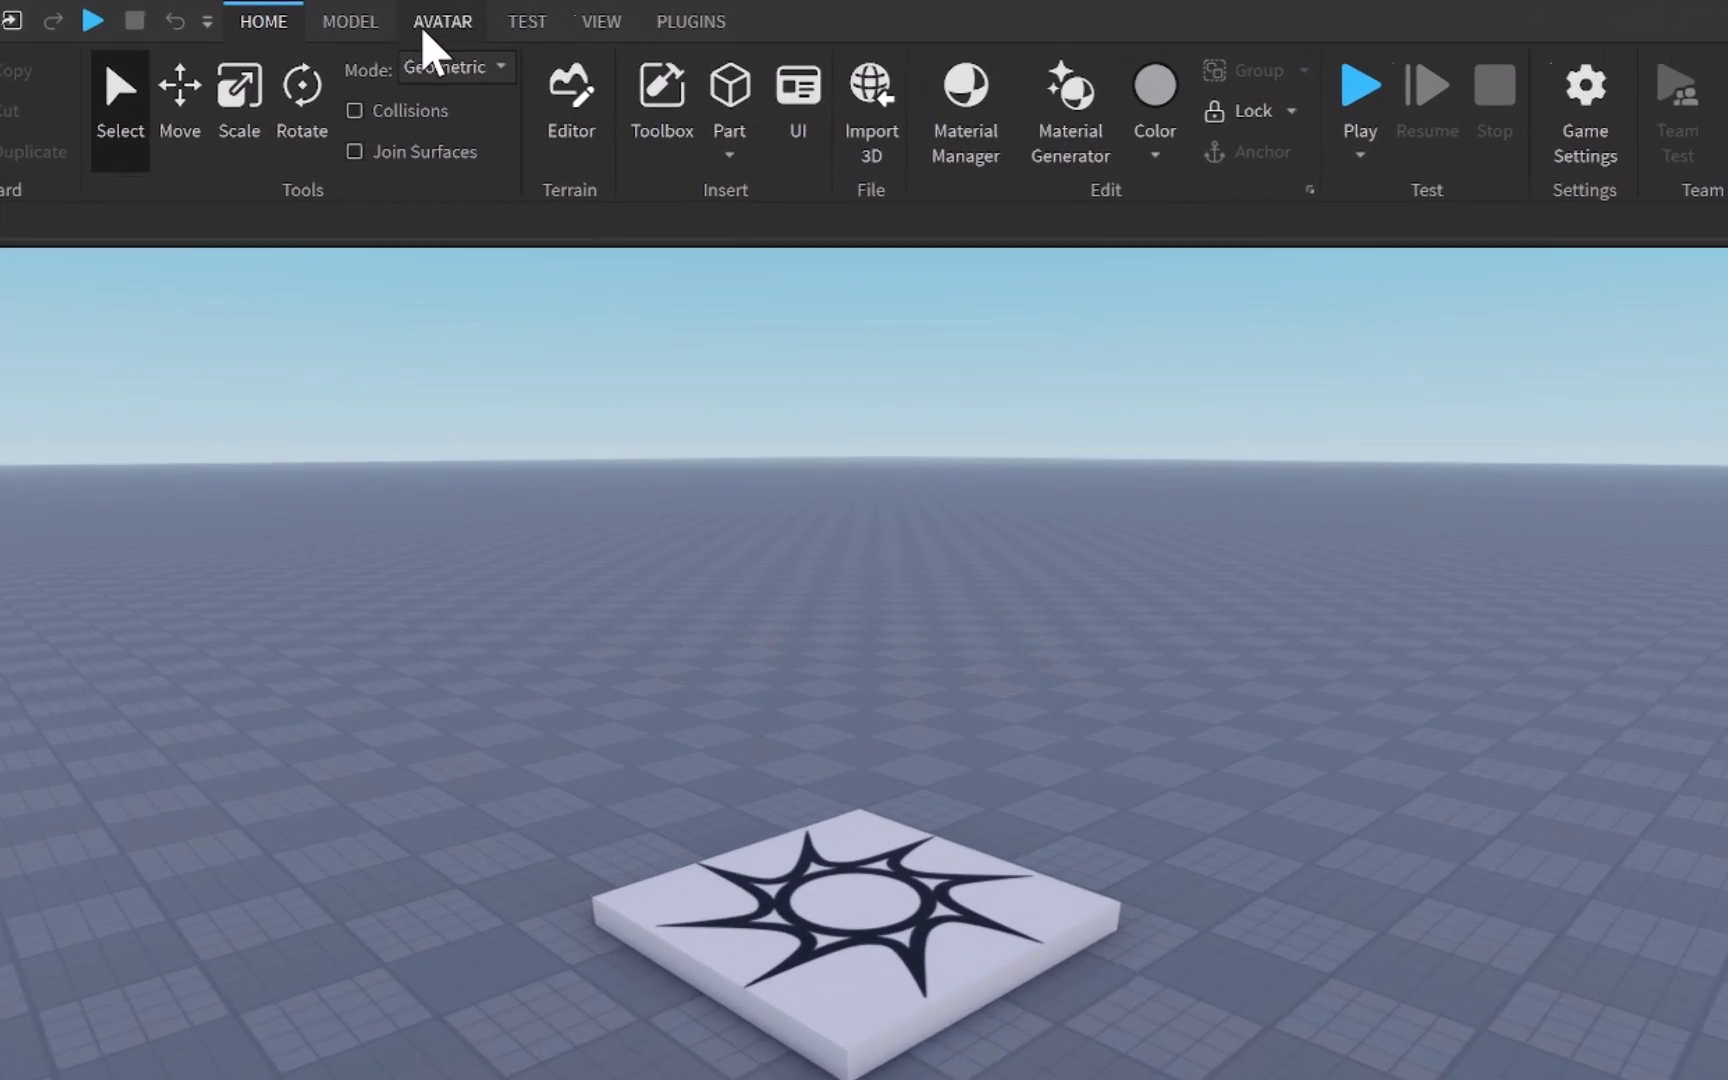
# Step: Generate an R15 masculine Block Avatar rig and place it at the centre of the spawn location
pyautogui.click(362, 13)
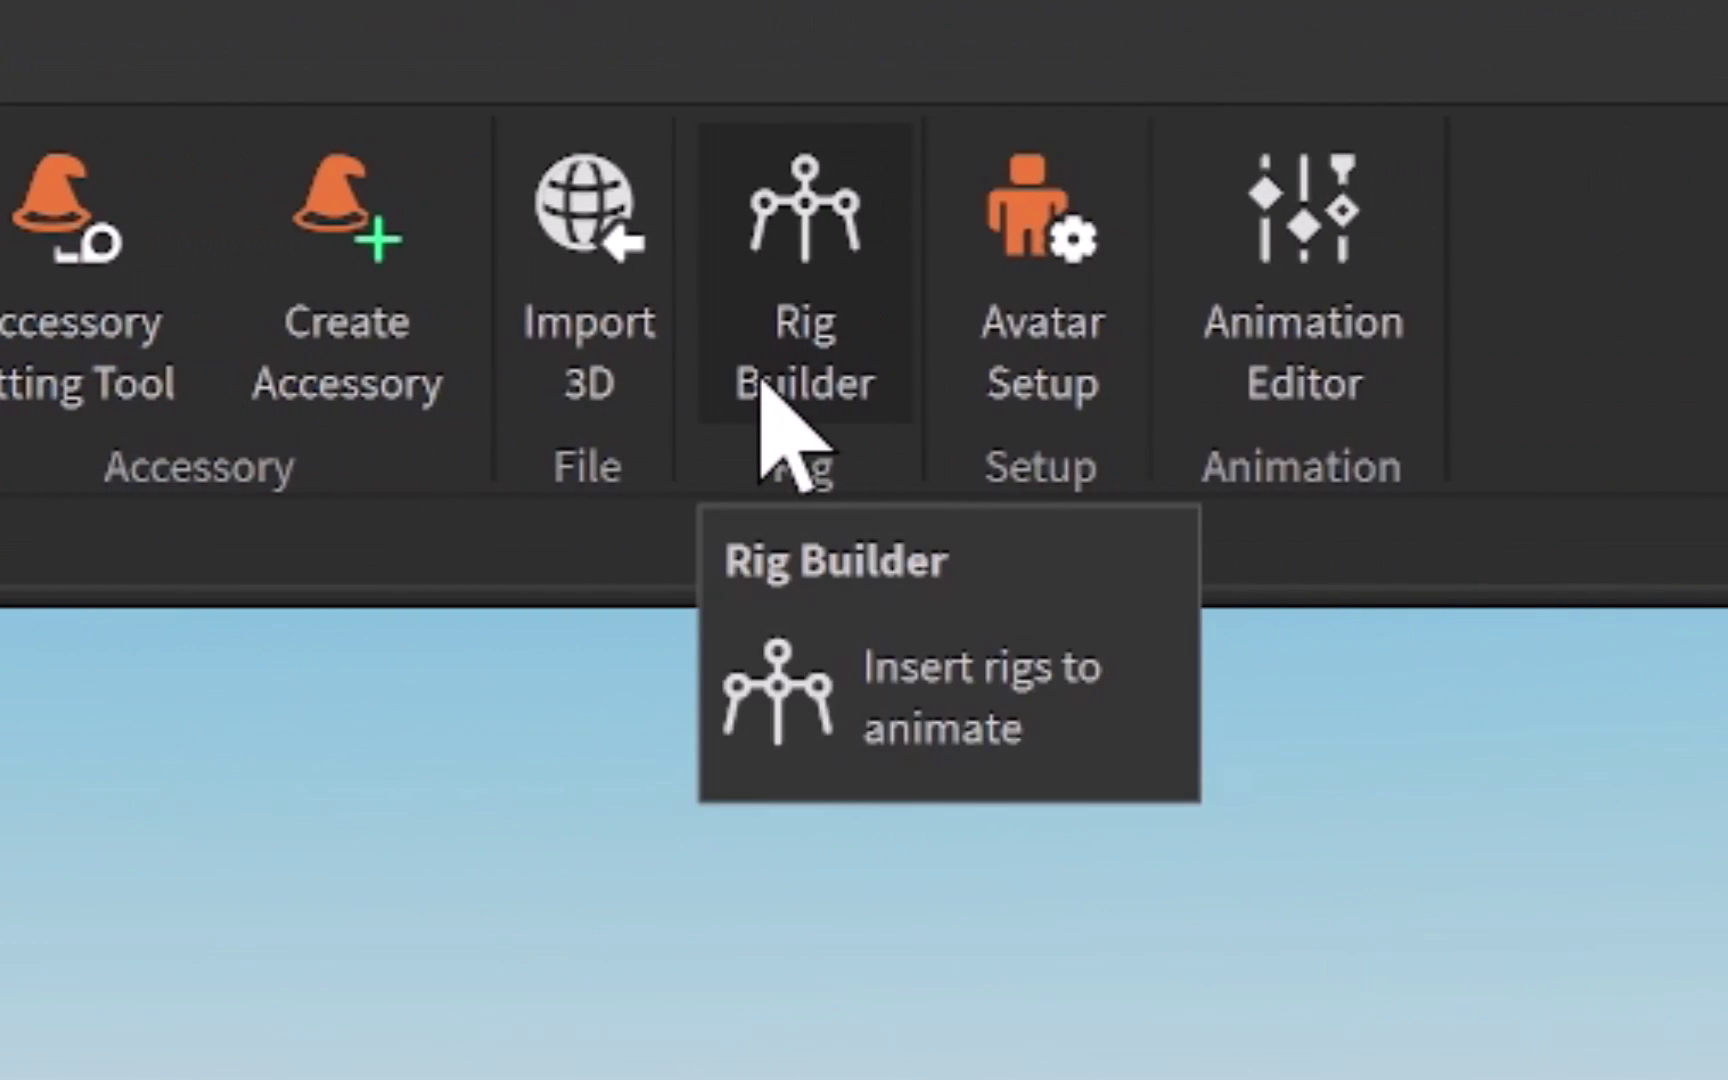
pyautogui.click(805, 340)
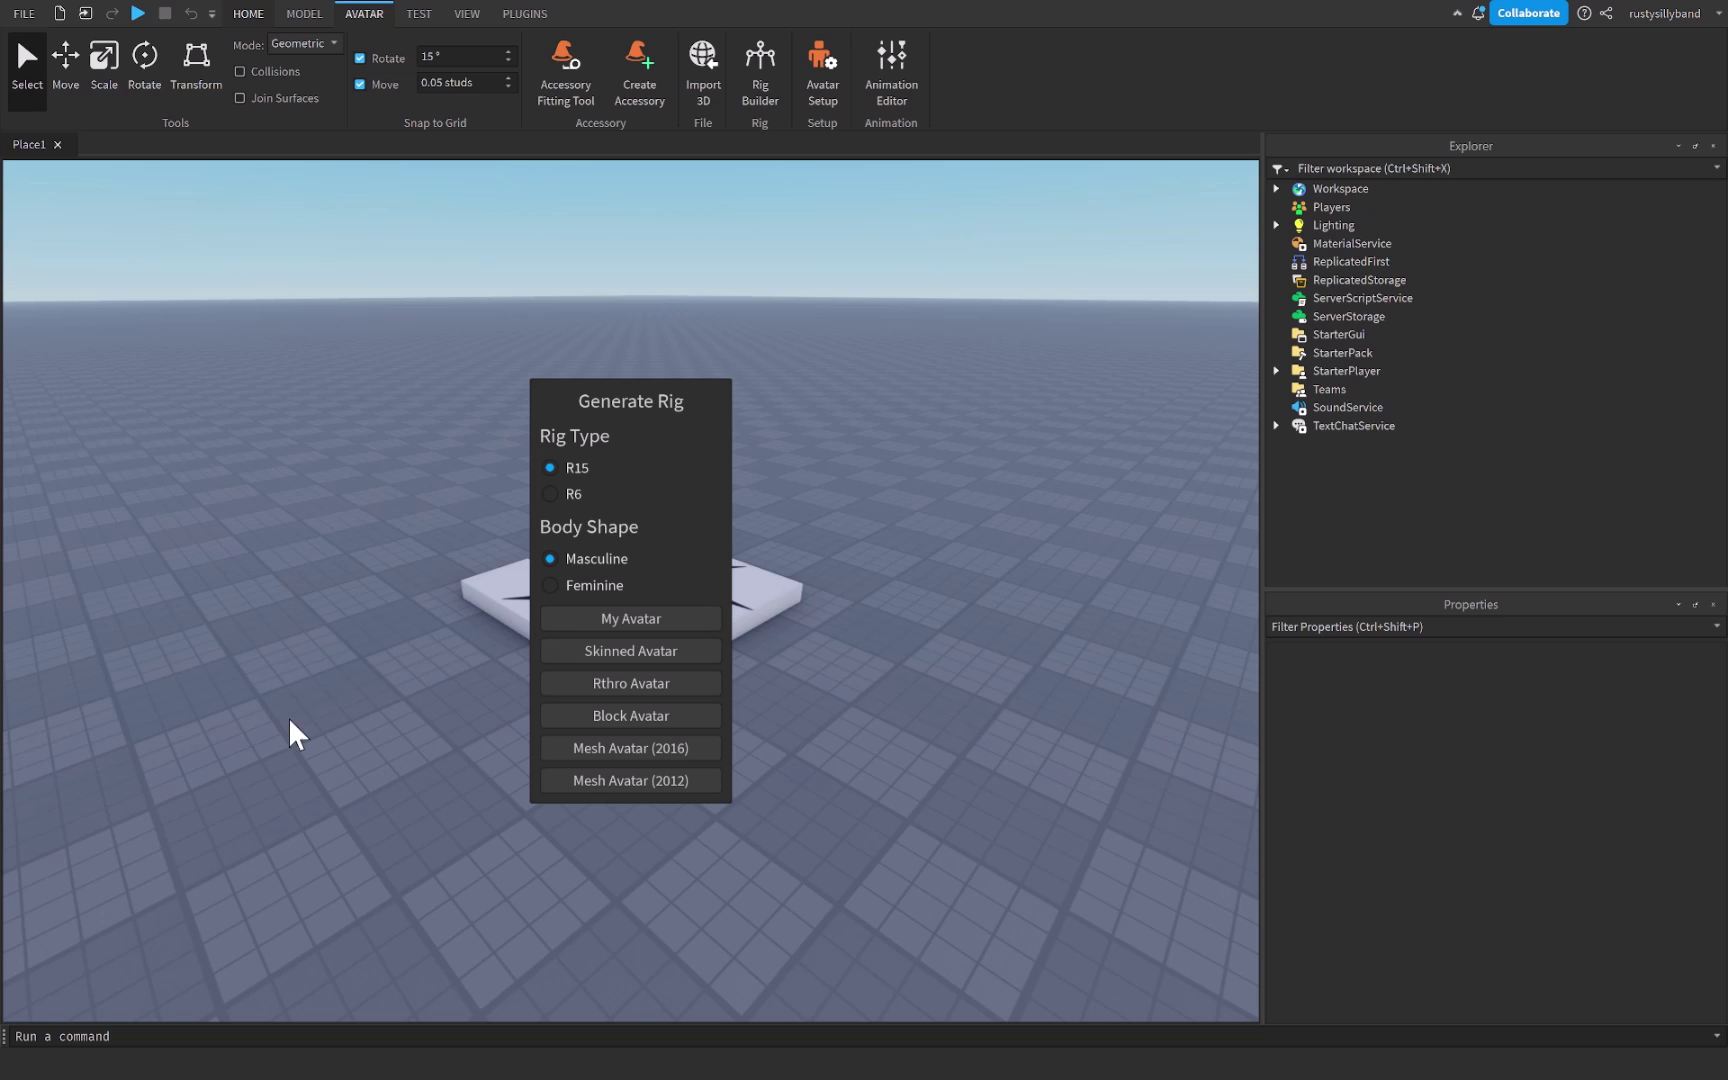
pyautogui.click(640, 716)
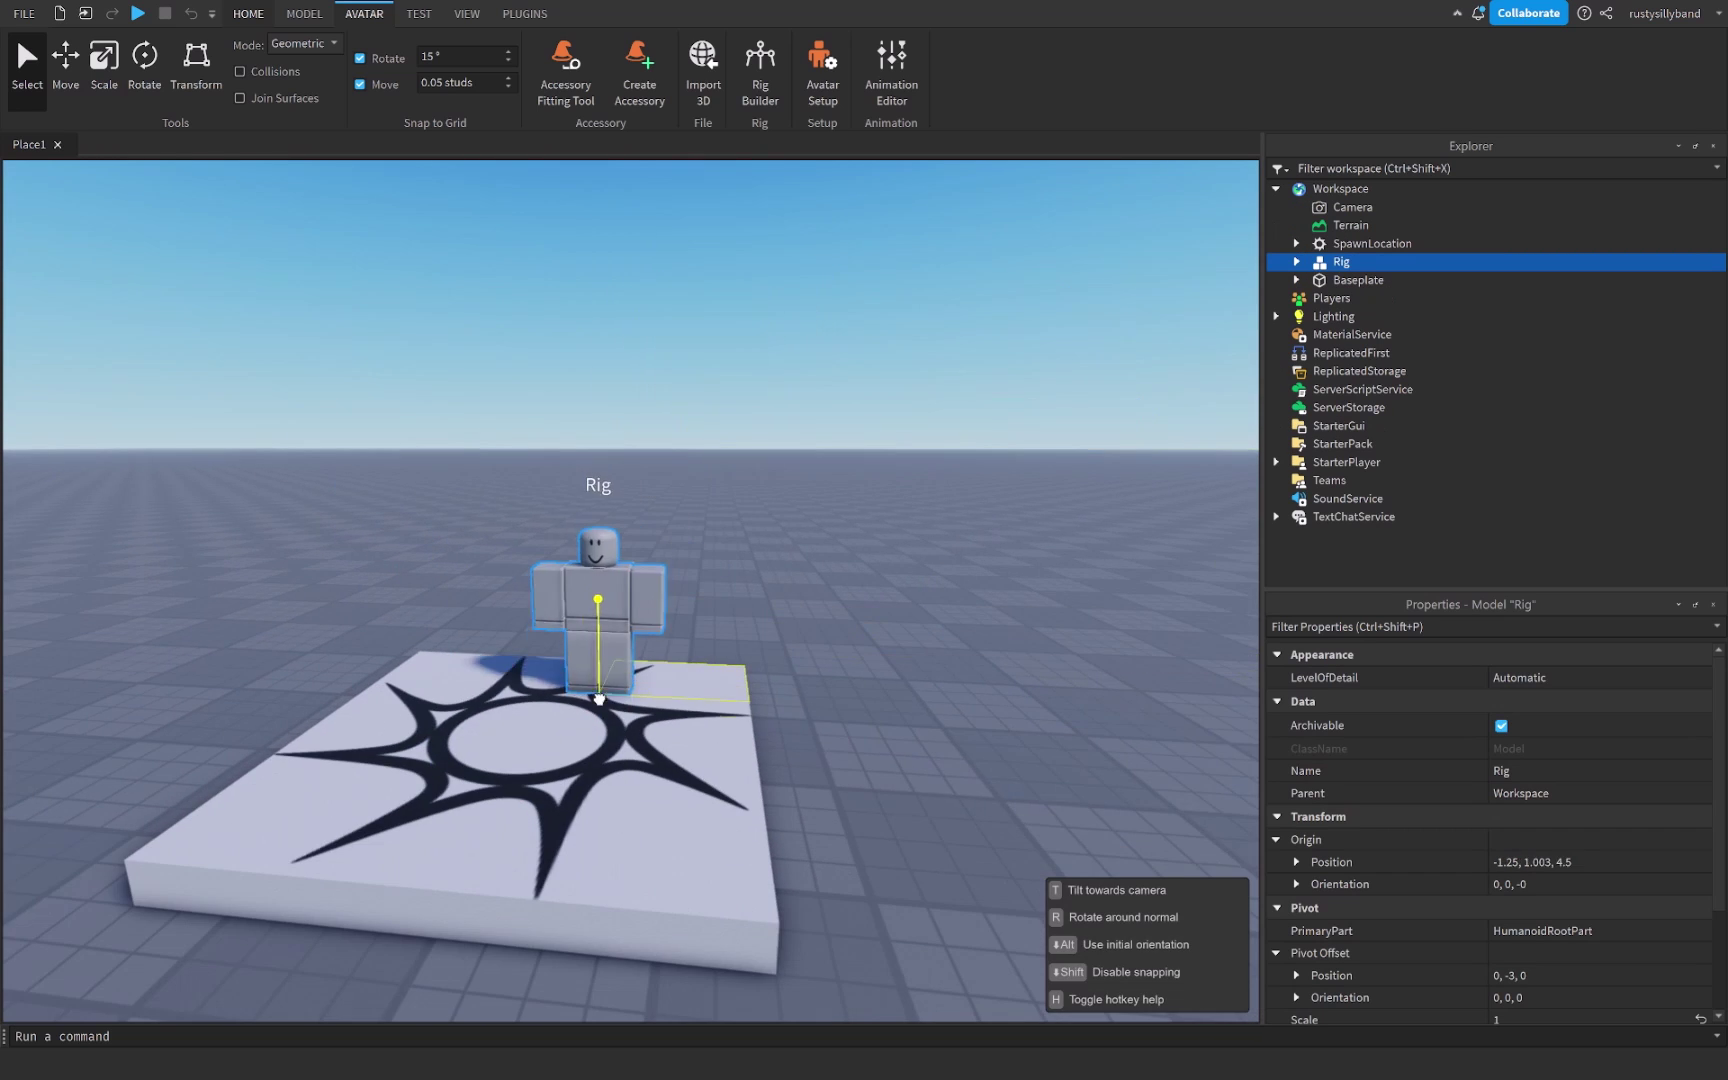
pyautogui.moveTo(598, 699); pyautogui.dragTo(532, 747)
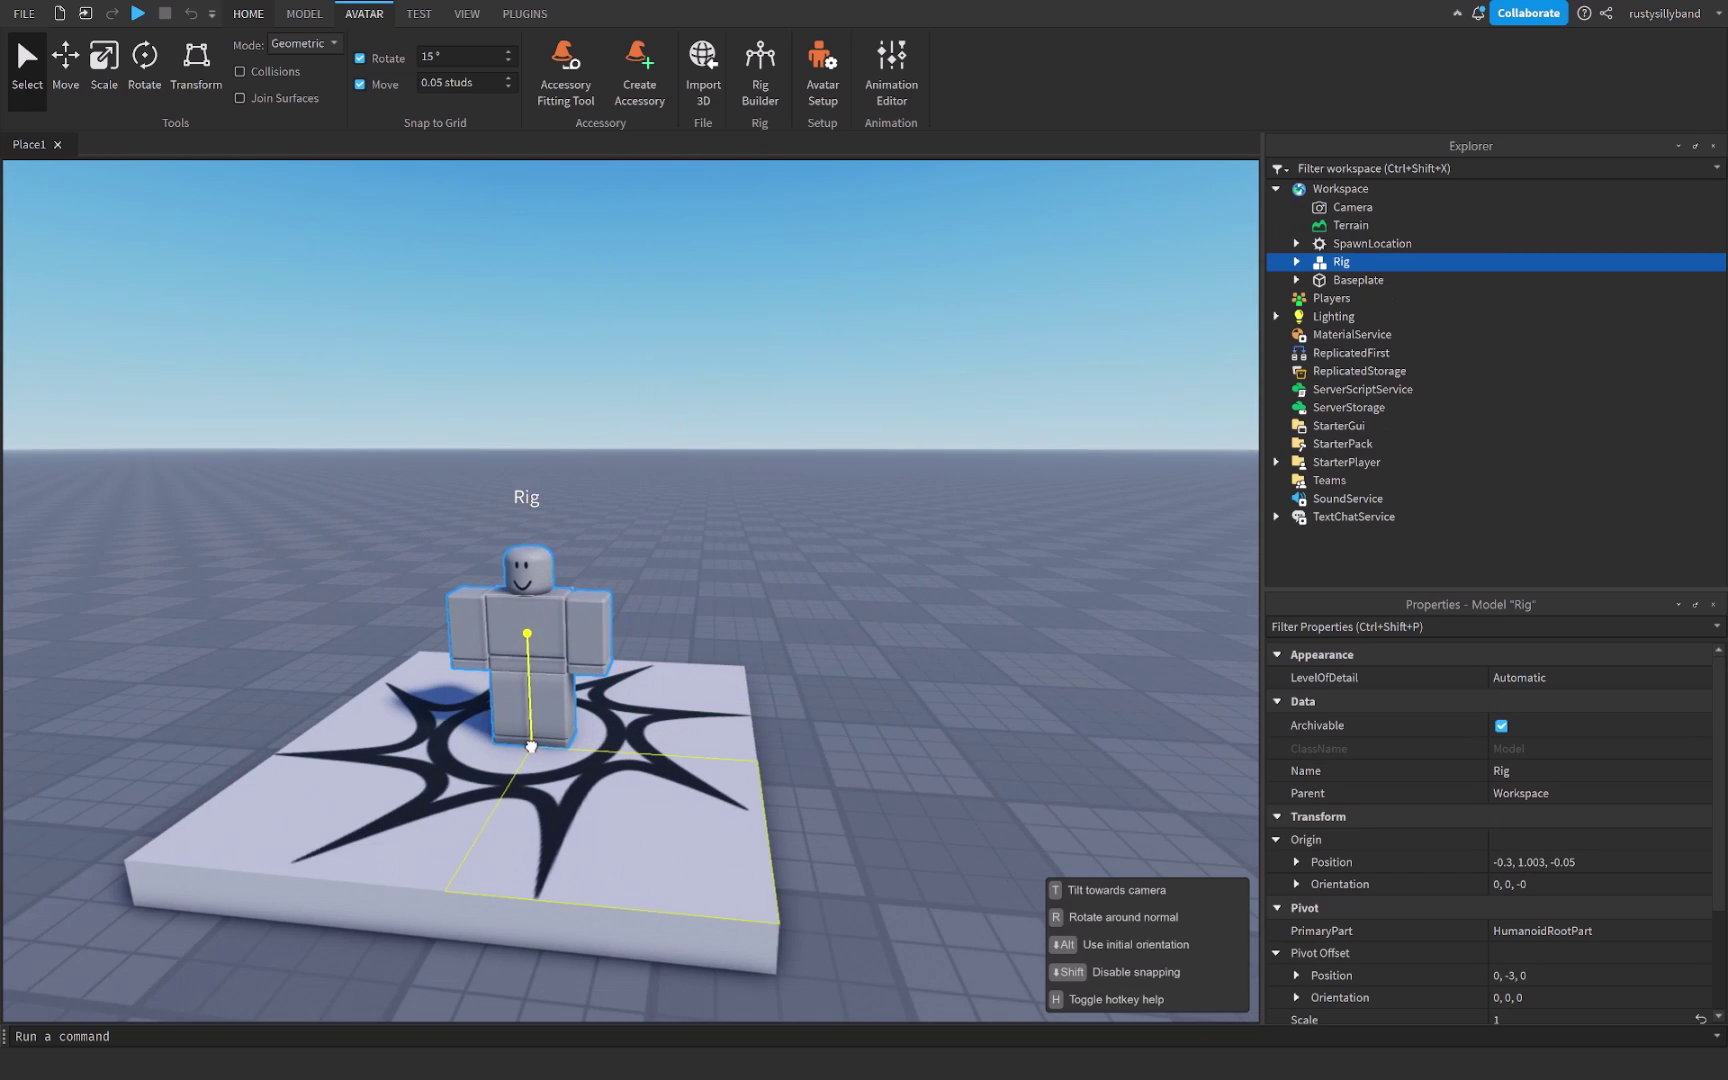
pyautogui.click(720, 603)
# Step: Move the upright sword to the rig's right hand and reorient it so the blade points forward with the grip at the hand
pyautogui.scroll(5, 720, 603)
pyautogui.scroll(-4, 720, 605)
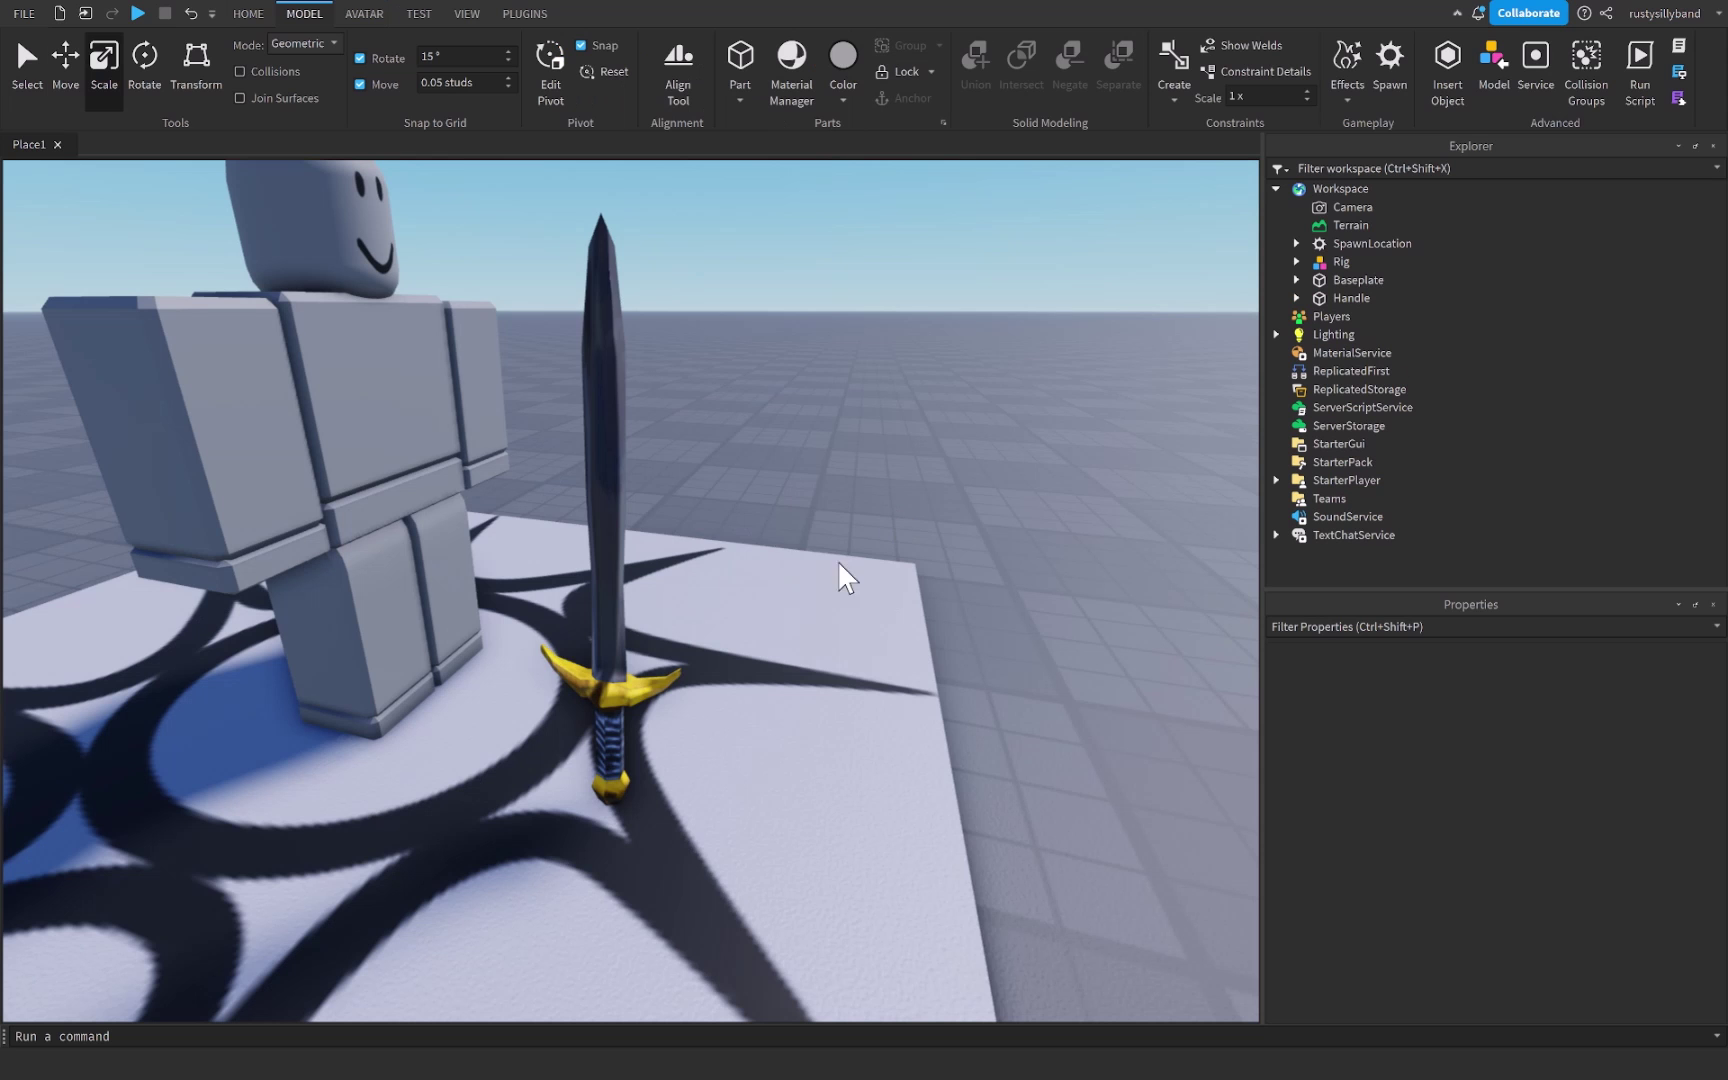
pyautogui.moveTo(802, 471); pyautogui.dragTo(742, 452, button='right')
pyautogui.scroll(-5, 694, 463)
pyautogui.scroll(5, 616, 733)
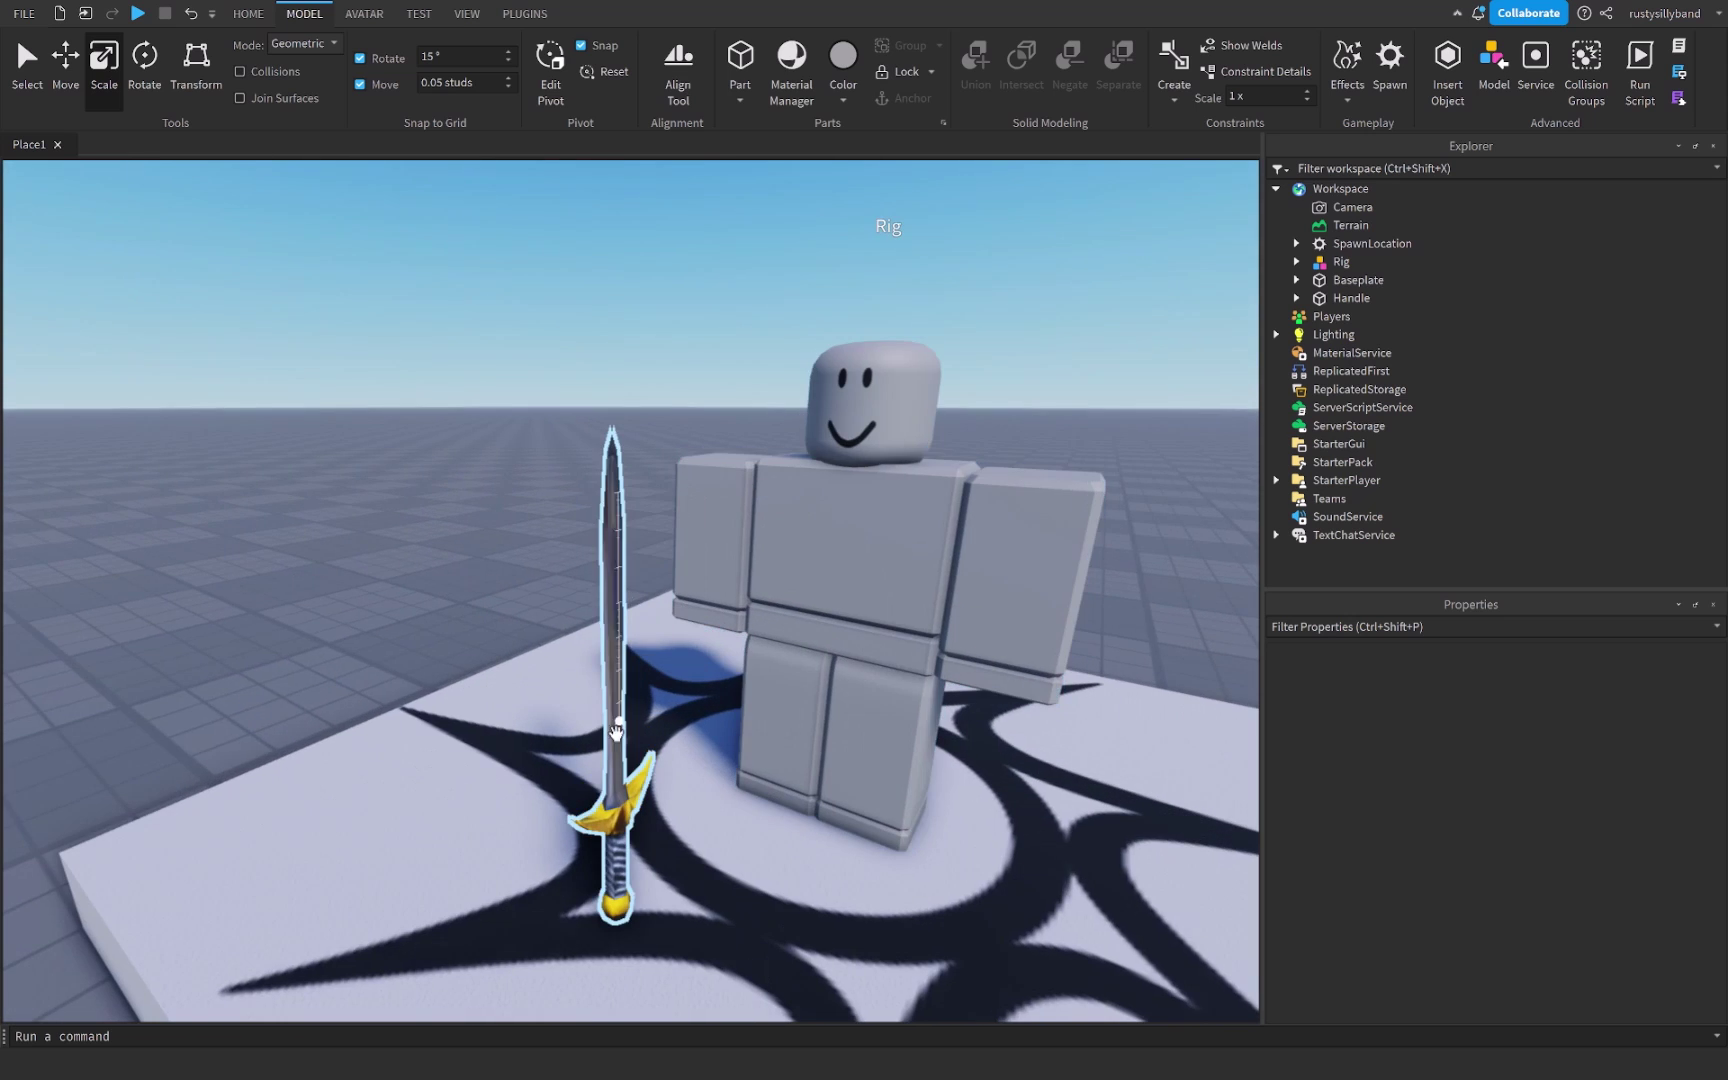
pyautogui.moveTo(601, 828); pyautogui.dragTo(704, 625)
pyautogui.press('t')
pyautogui.press('r')
pyautogui.press('t')
pyautogui.press('t')
pyautogui.press('t')
pyautogui.press('t')
pyautogui.press('t')
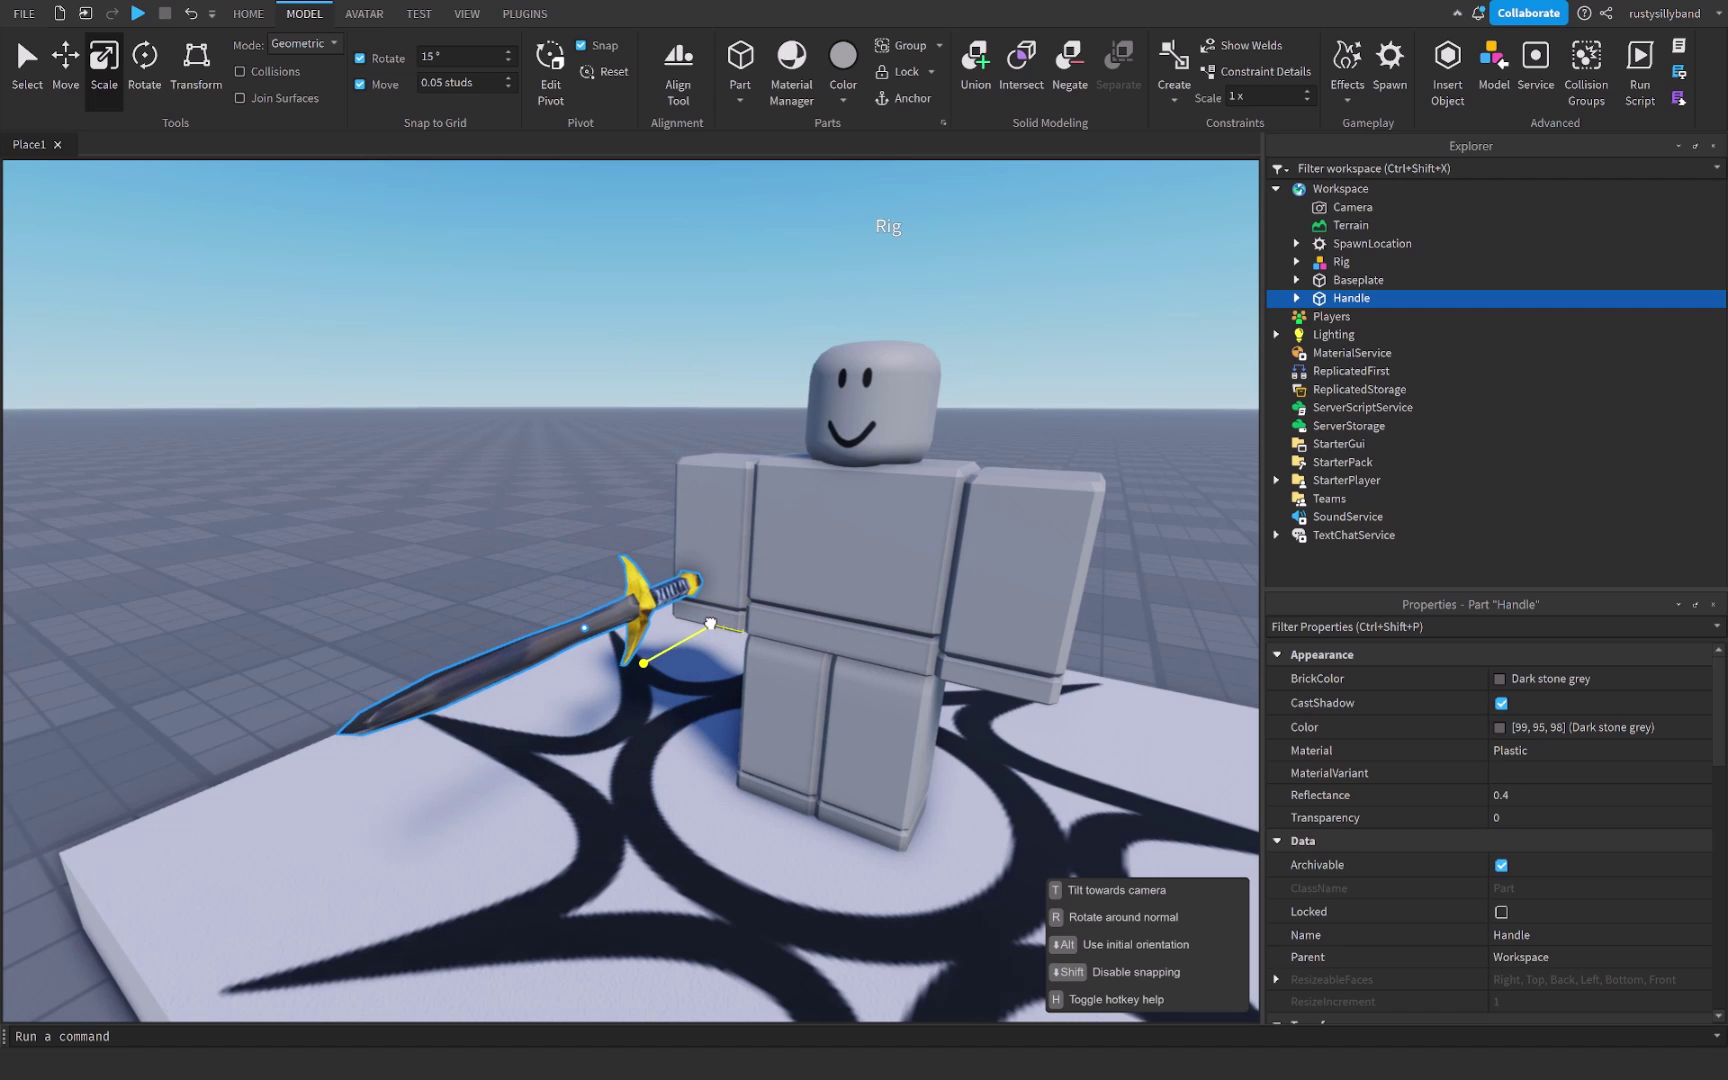
# Step: Fine-tune the sword's position with the Move tool so that its grip sits inside the rig's right hand
pyautogui.hotkey('ctrl', '2')
pyautogui.moveTo(704, 625); pyautogui.dragTo(701, 623, button='right')
pyautogui.moveTo(702, 623); pyautogui.dragTo(688, 620)
pyautogui.moveTo(508, 515); pyautogui.dragTo(523, 562)
pyautogui.moveTo(523, 562); pyautogui.dragTo(512, 567, button='right')
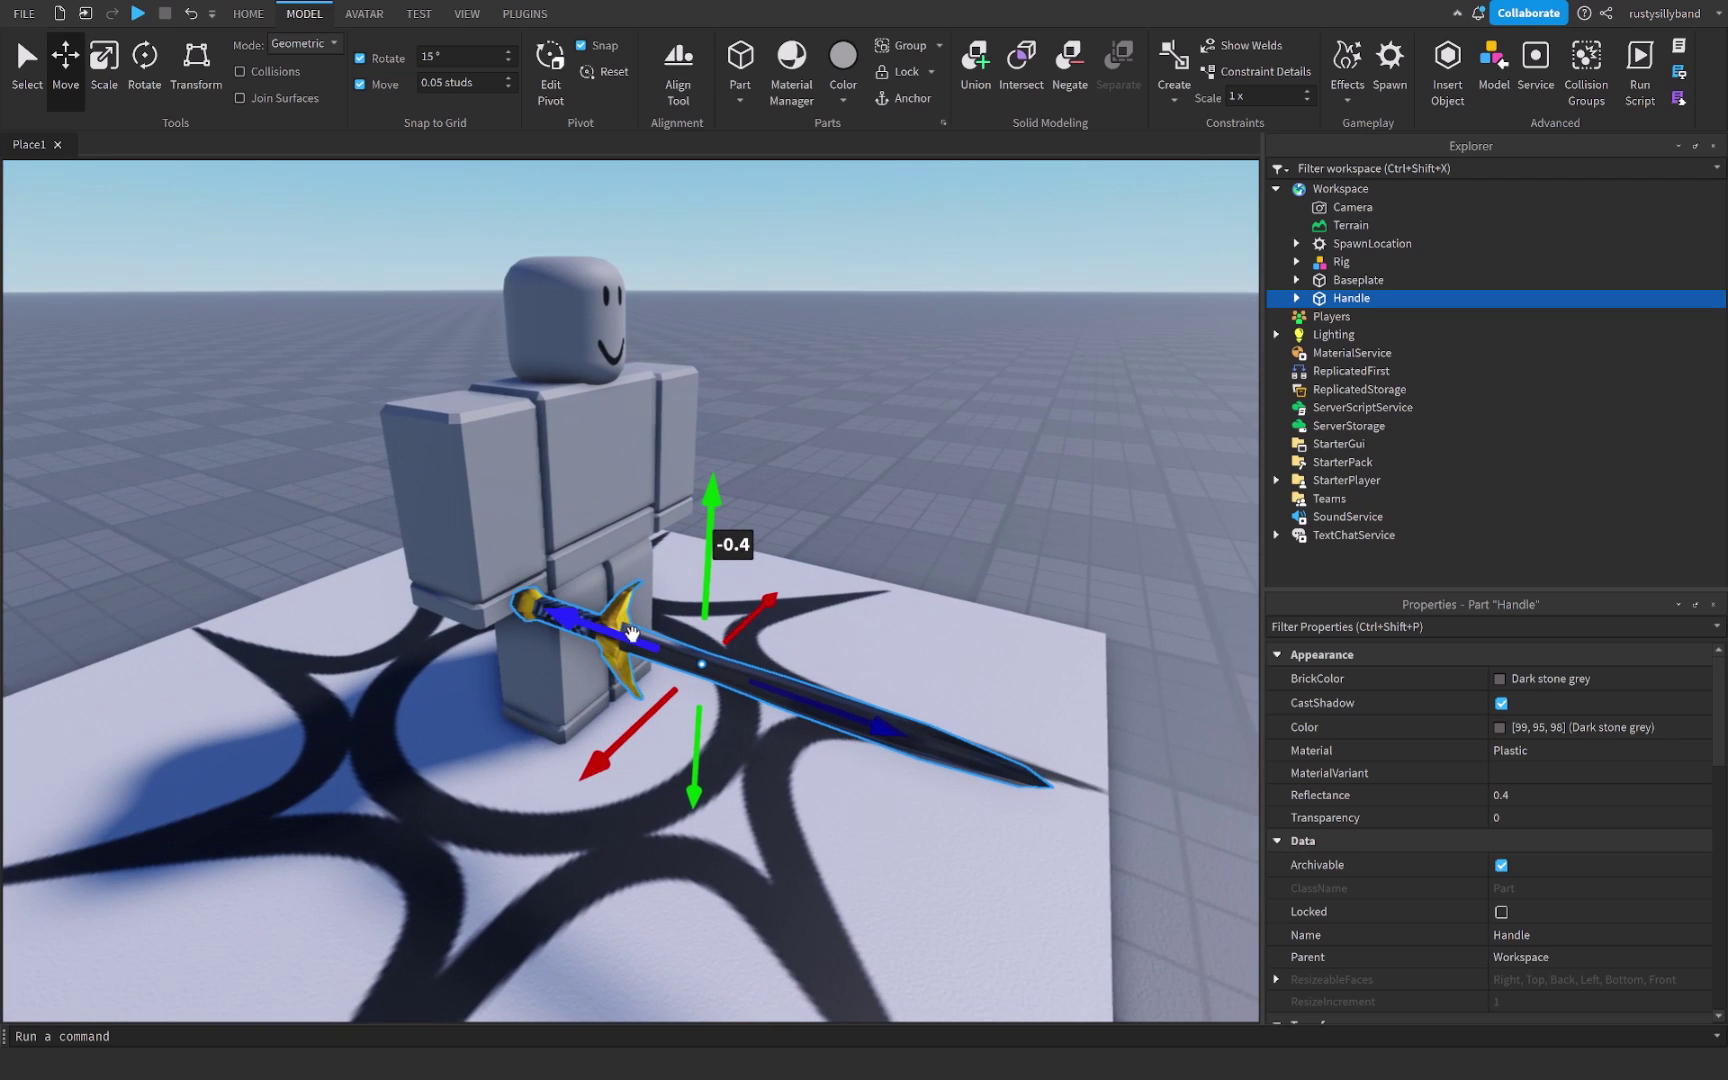
pyautogui.moveTo(598, 634); pyautogui.dragTo(518, 632)
pyautogui.scroll(4, 518, 632)
pyautogui.moveTo(518, 632); pyautogui.dragTo(519, 631, button='right')
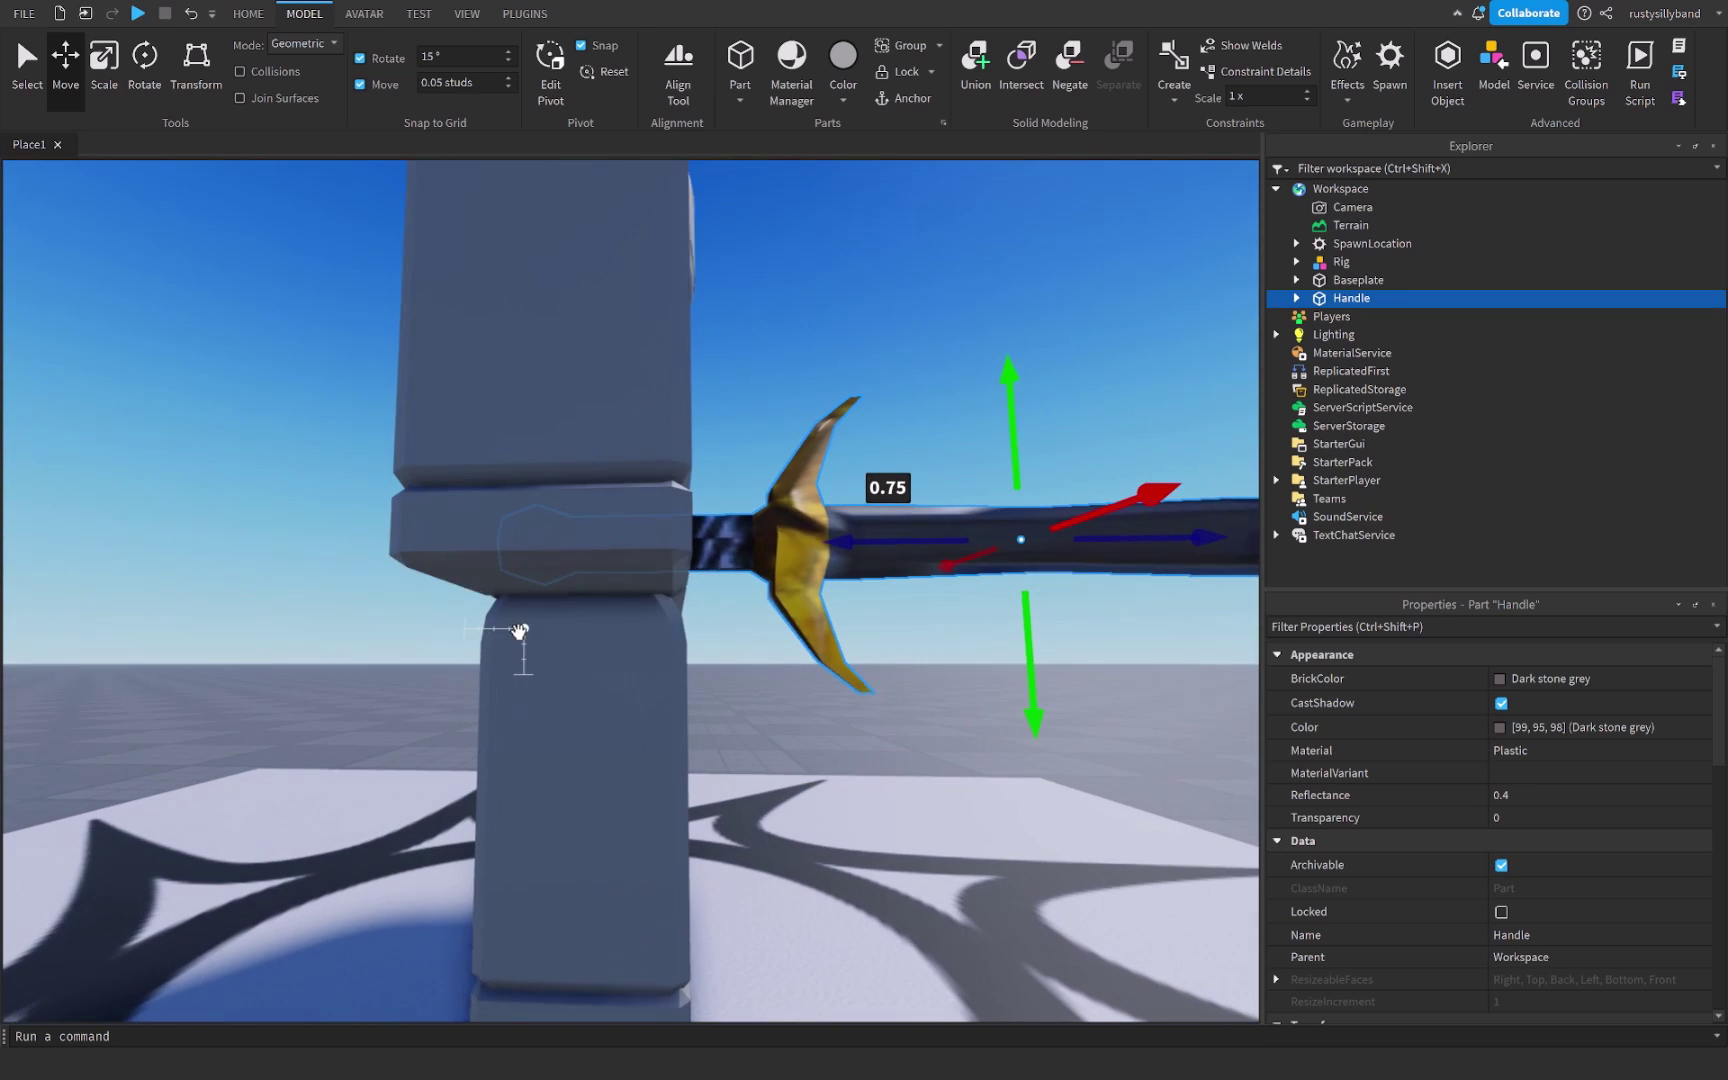
pyautogui.moveTo(857, 539); pyautogui.dragTo(837, 540)
pyautogui.scroll(-5, 837, 541)
pyautogui.moveTo(837, 541); pyautogui.dragTo(837, 541, button='right')
pyautogui.scroll(3, 838, 545)
pyautogui.scroll(-5, 838, 543)
pyautogui.click(838, 543)
pyautogui.scroll(4, 600, 635)
pyautogui.scroll(-5, 718, 582)
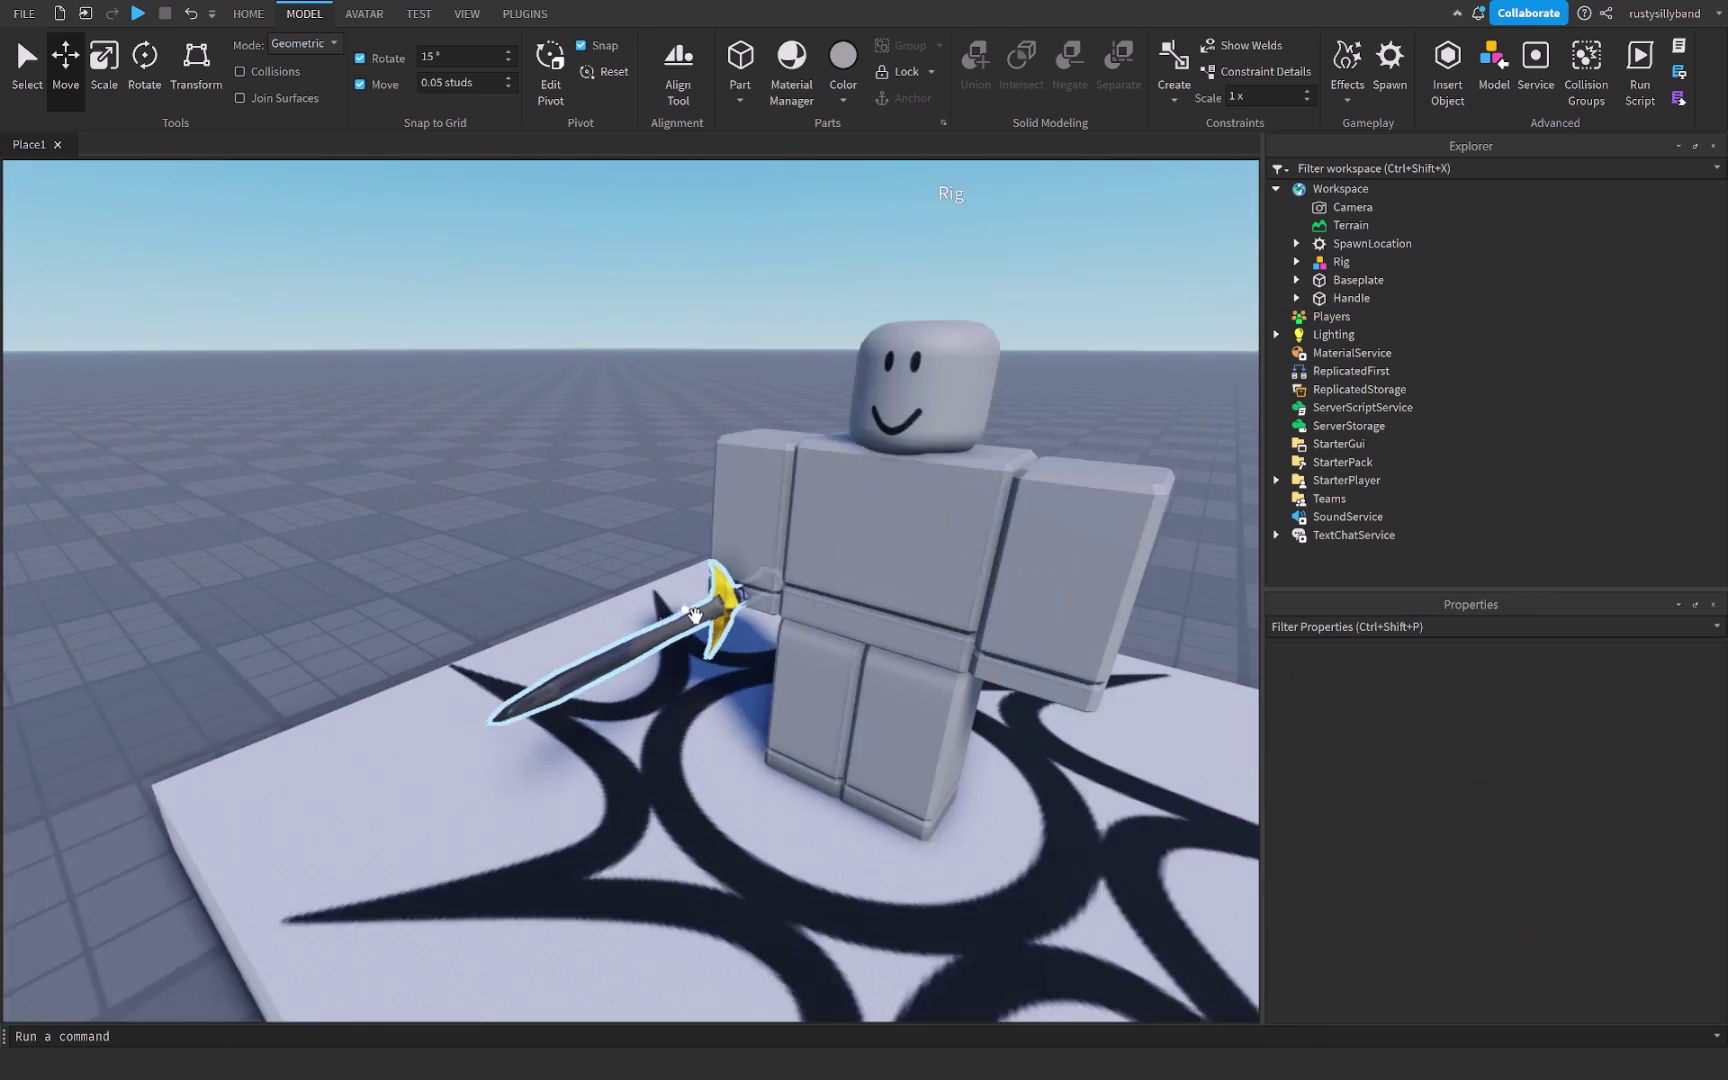
# Step: Parent the sword's Handle part to the rig's RightHand
pyautogui.click(701, 567)
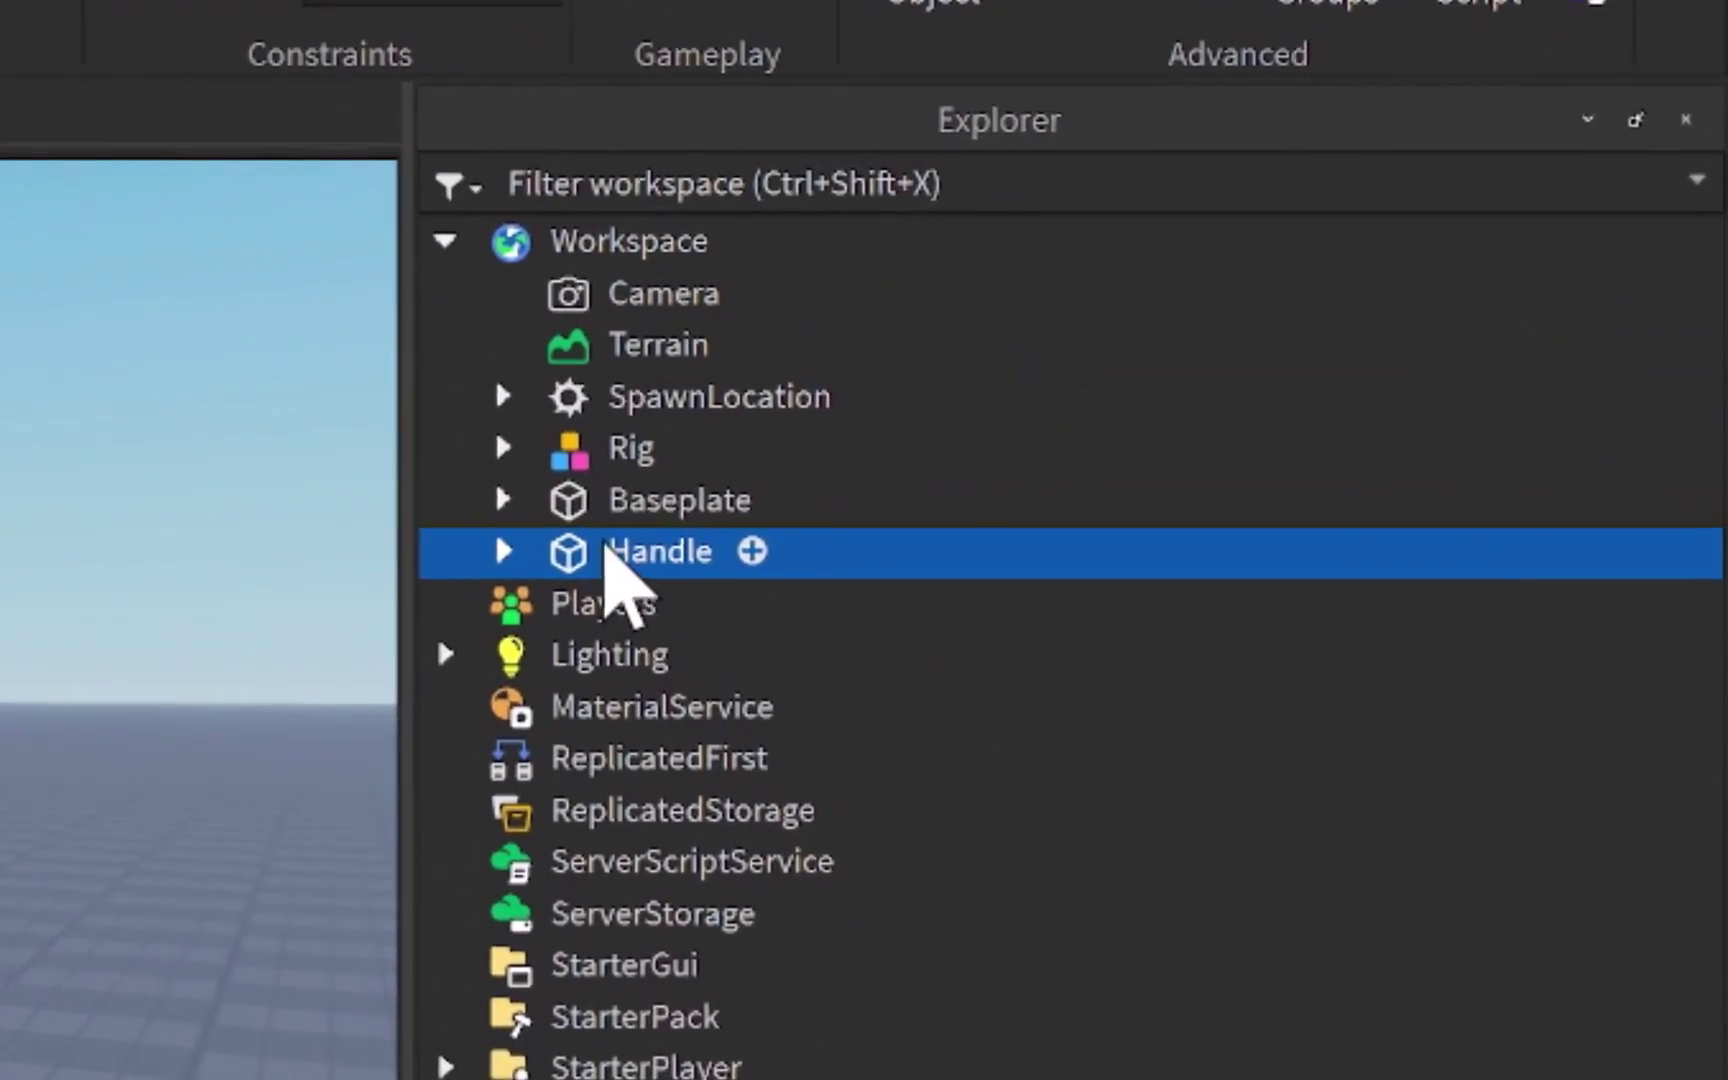
pyautogui.moveTo(1334, 298); pyautogui.dragTo(1331, 267)
pyautogui.moveTo(505, 490); pyautogui.dragTo(503, 480)
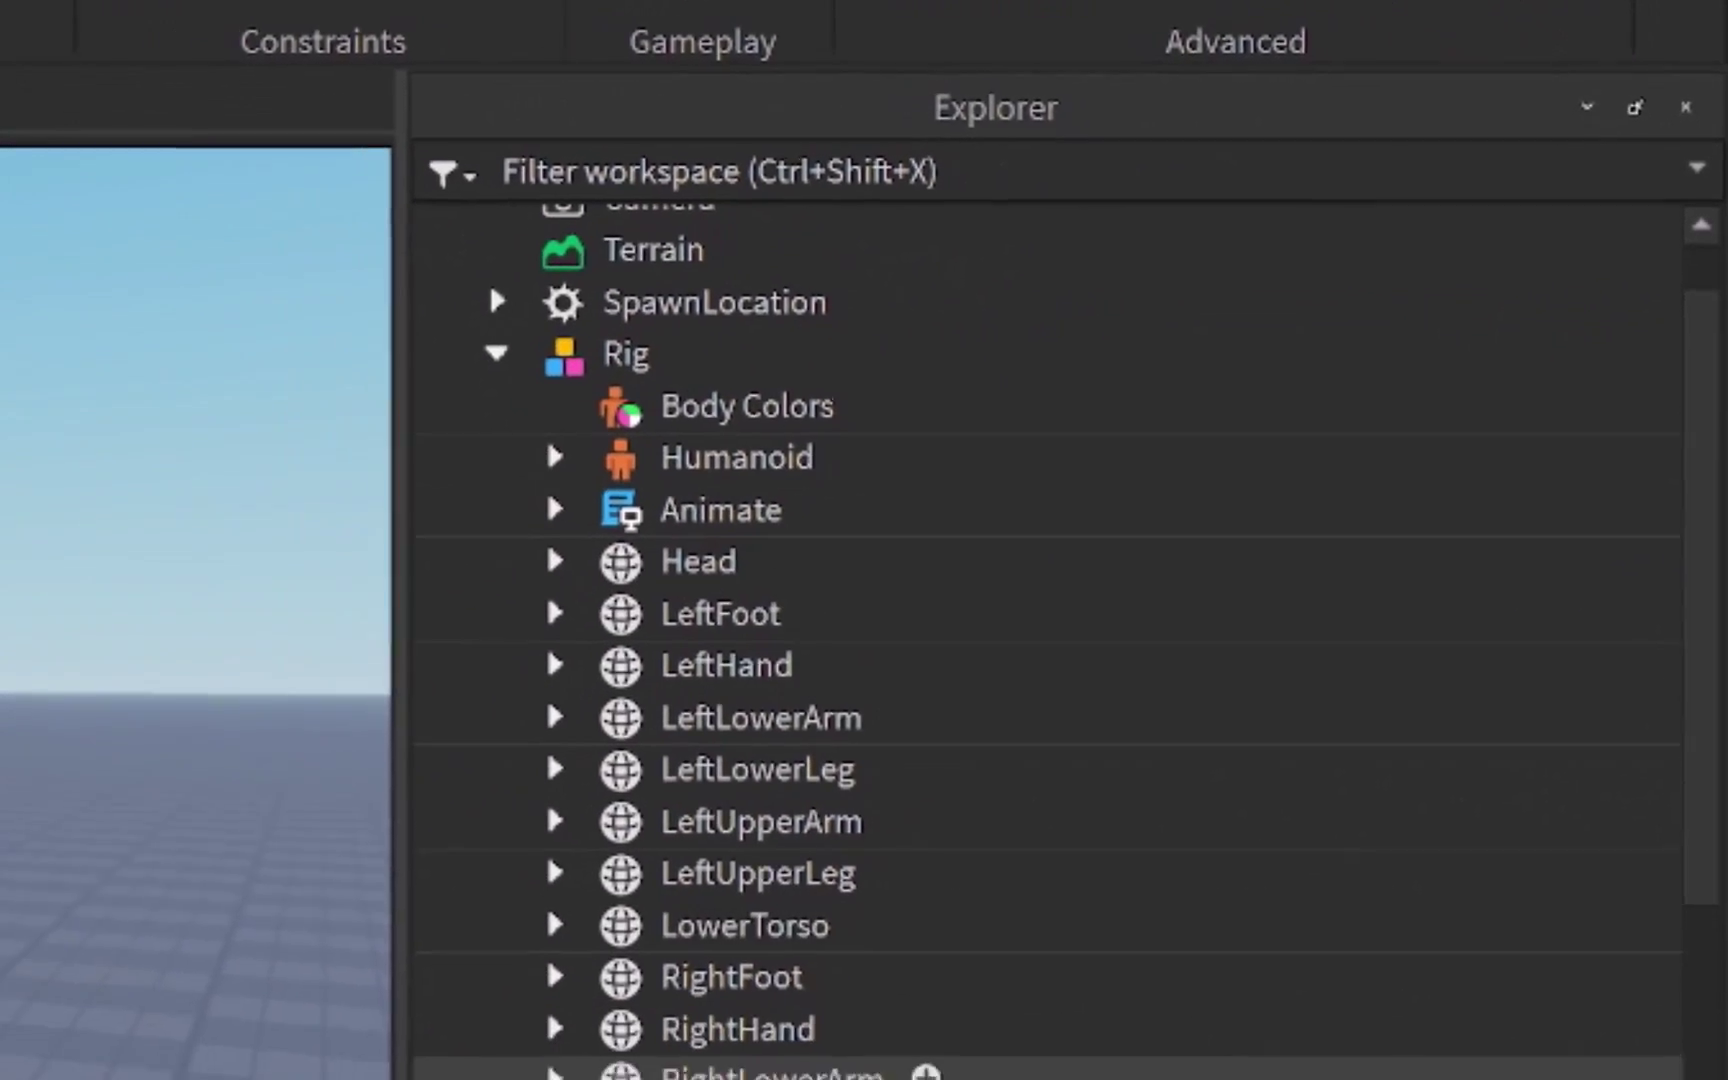
pyautogui.moveTo(885, 985); pyautogui.dragTo(890, 718)
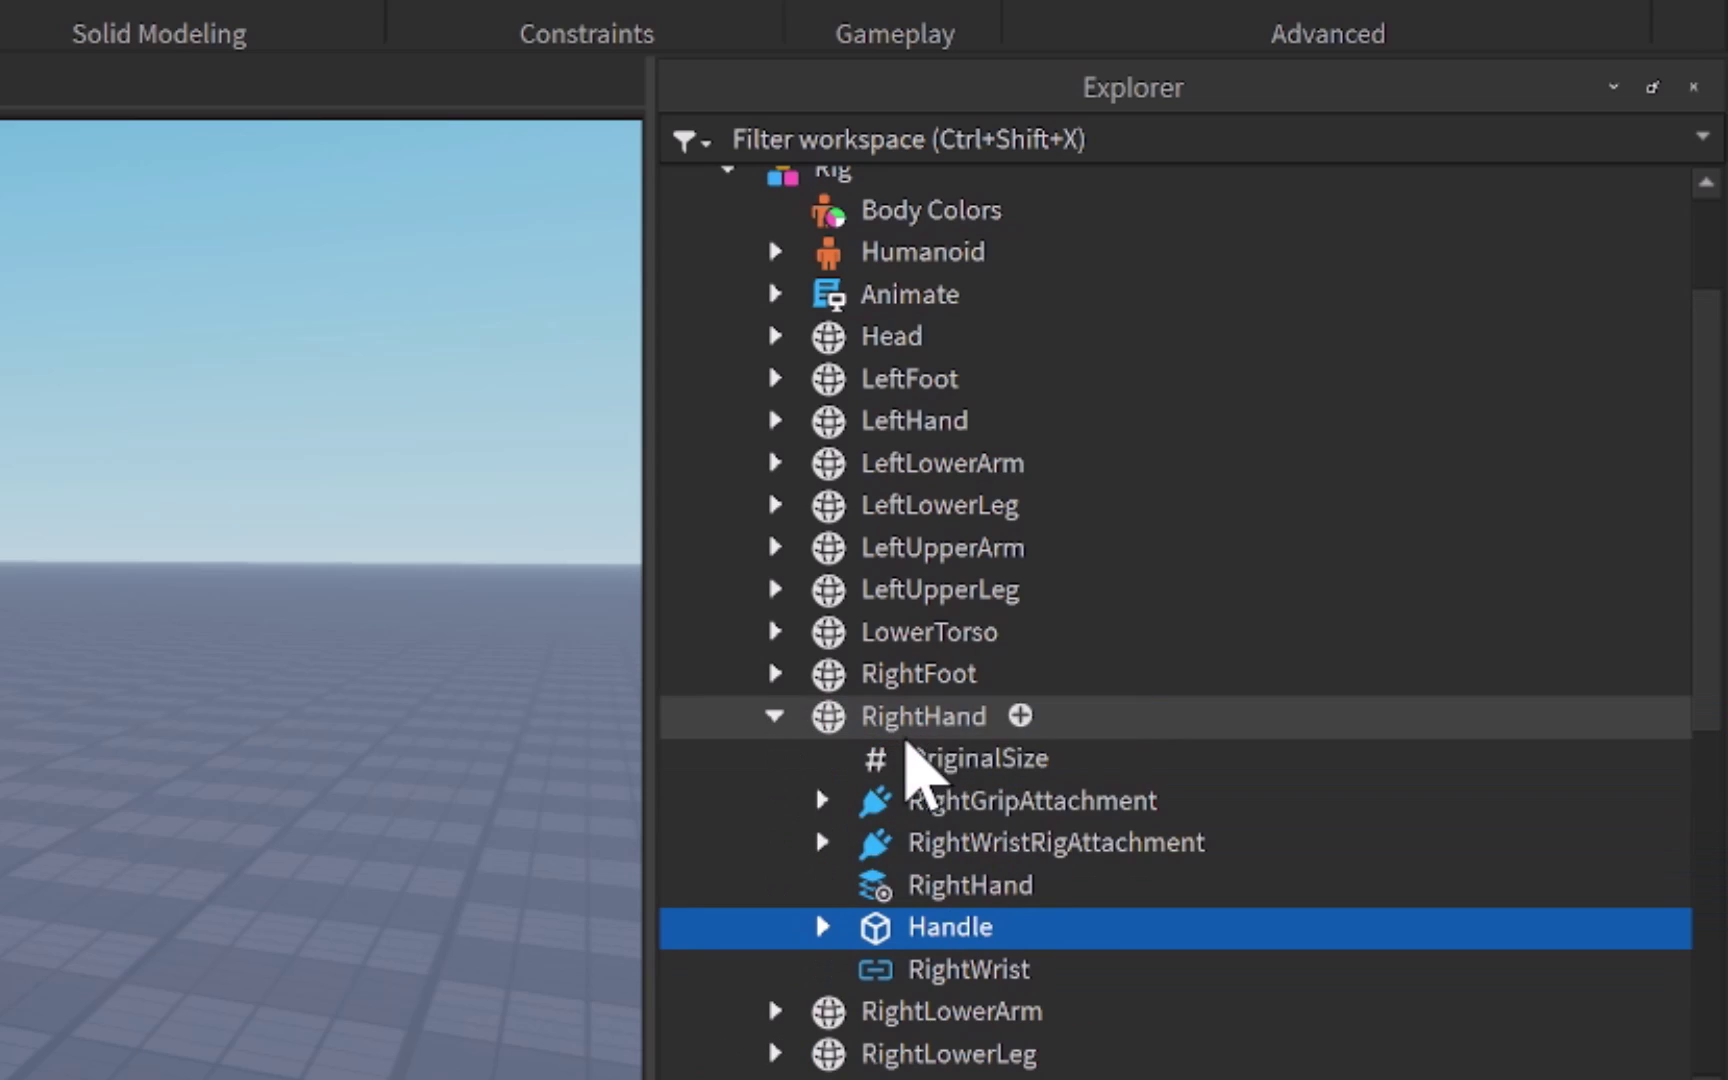
# Step: Add a WeldConstraint inside the rig's RightHand
pyautogui.click(913, 728)
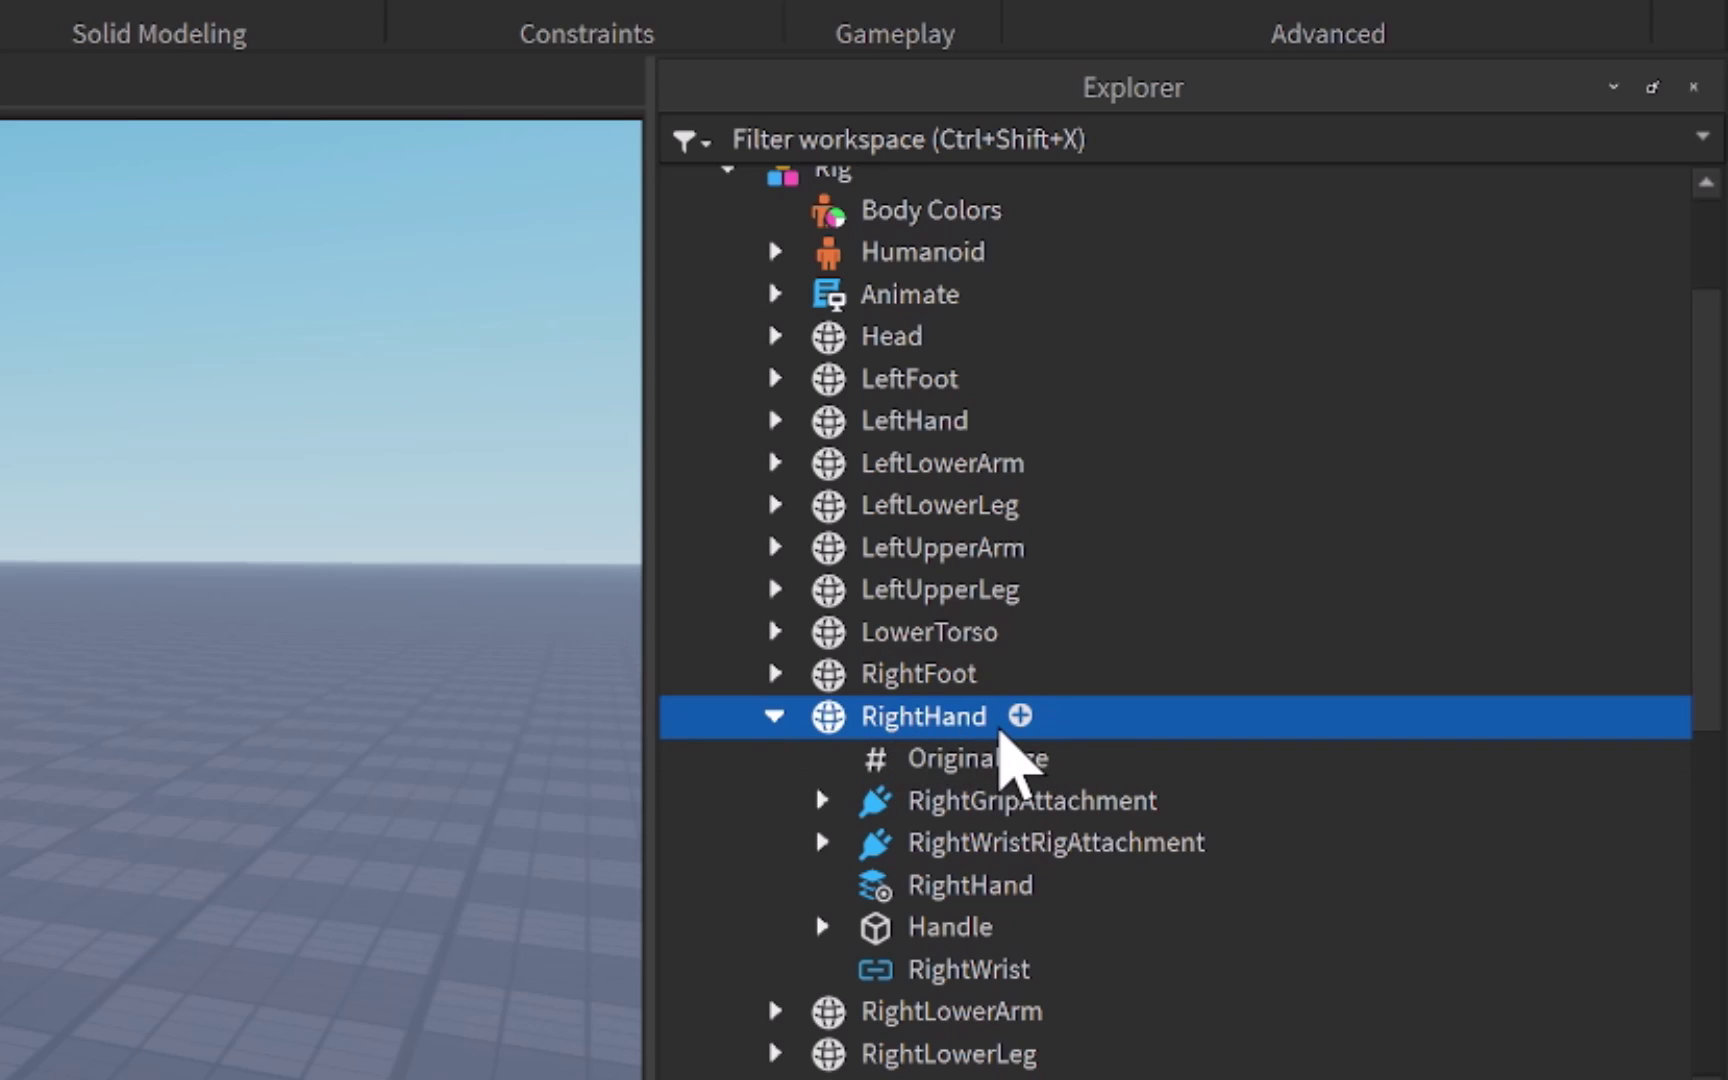
pyautogui.click(1020, 716)
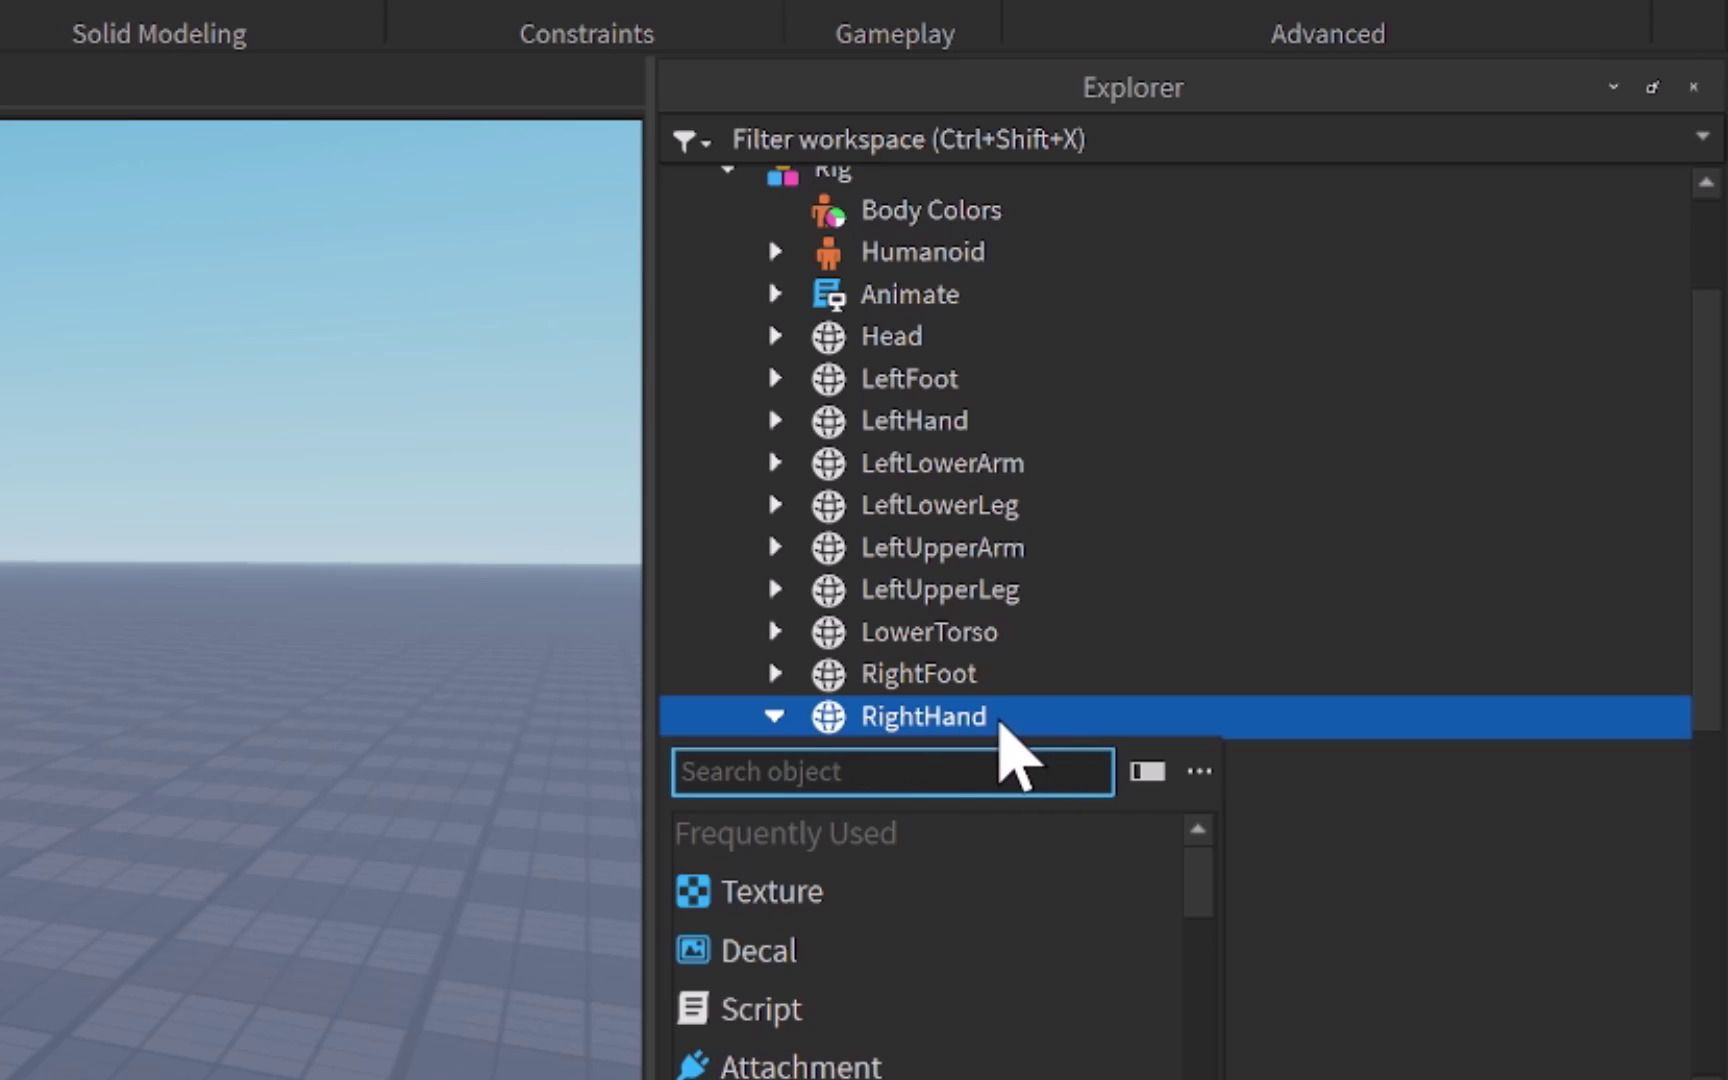
pyautogui.write('weldcon')
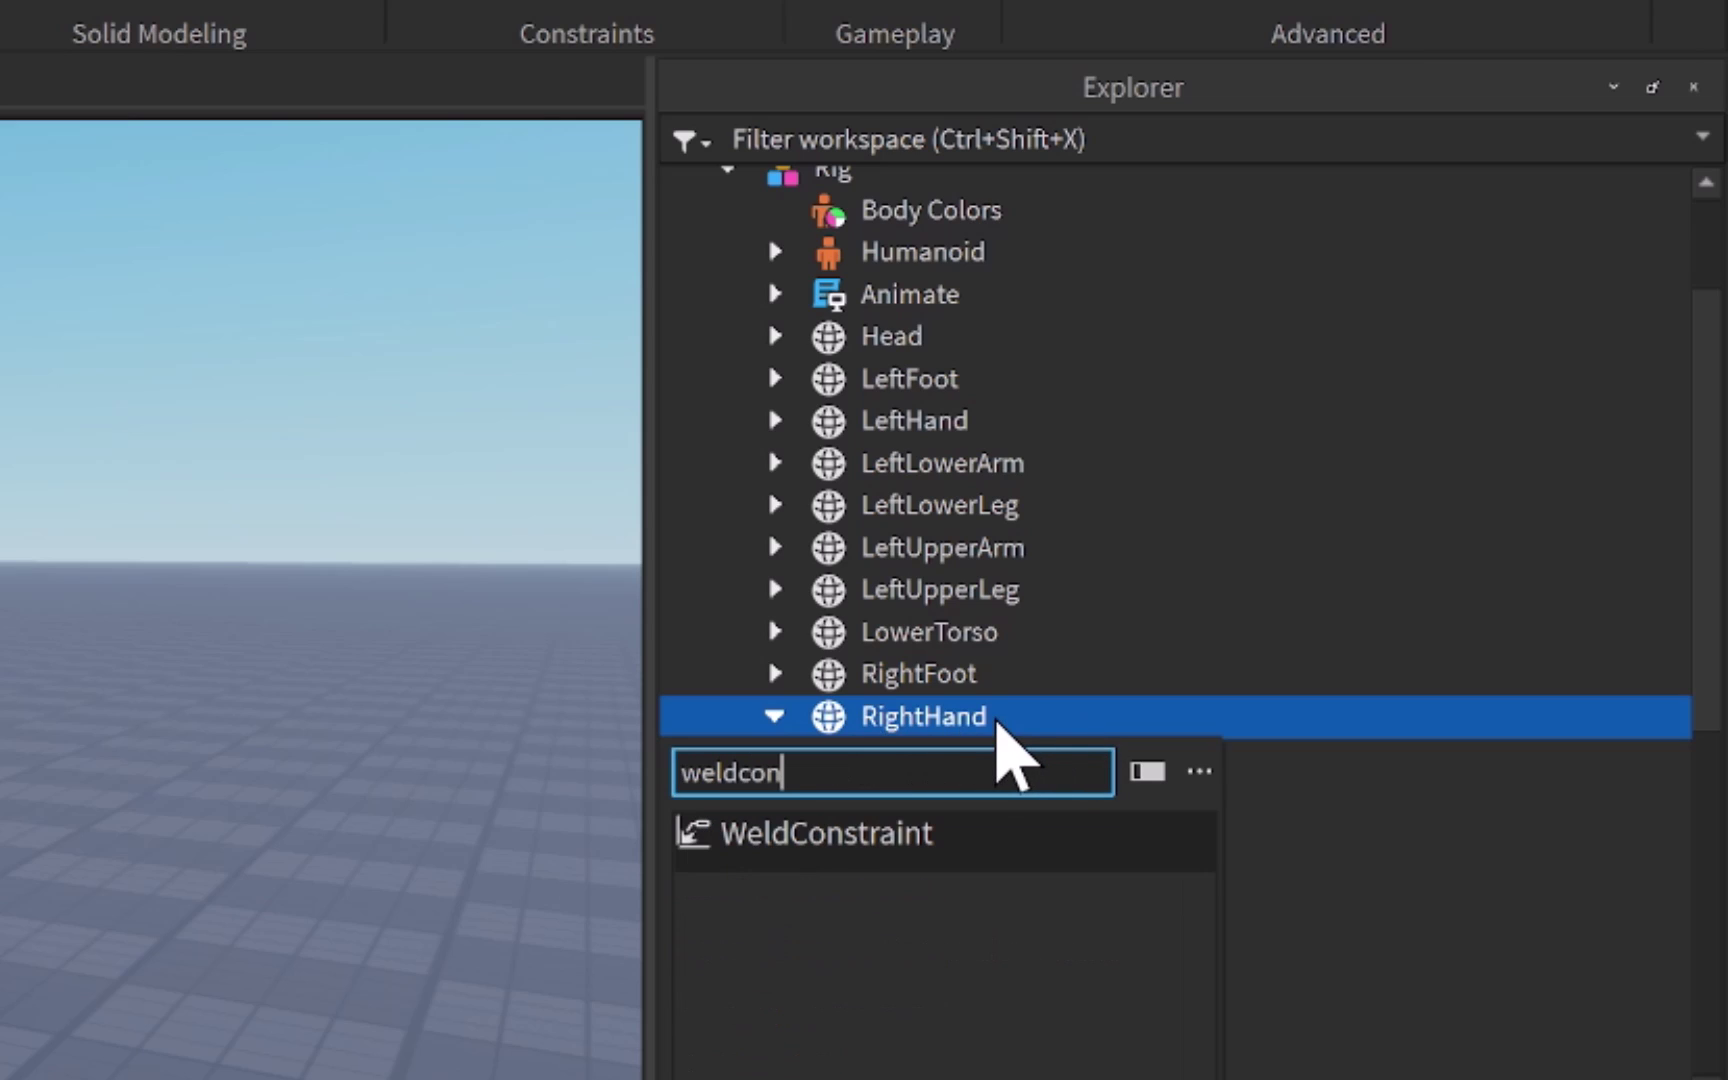
pyautogui.click(888, 832)
pyautogui.click(962, 884)
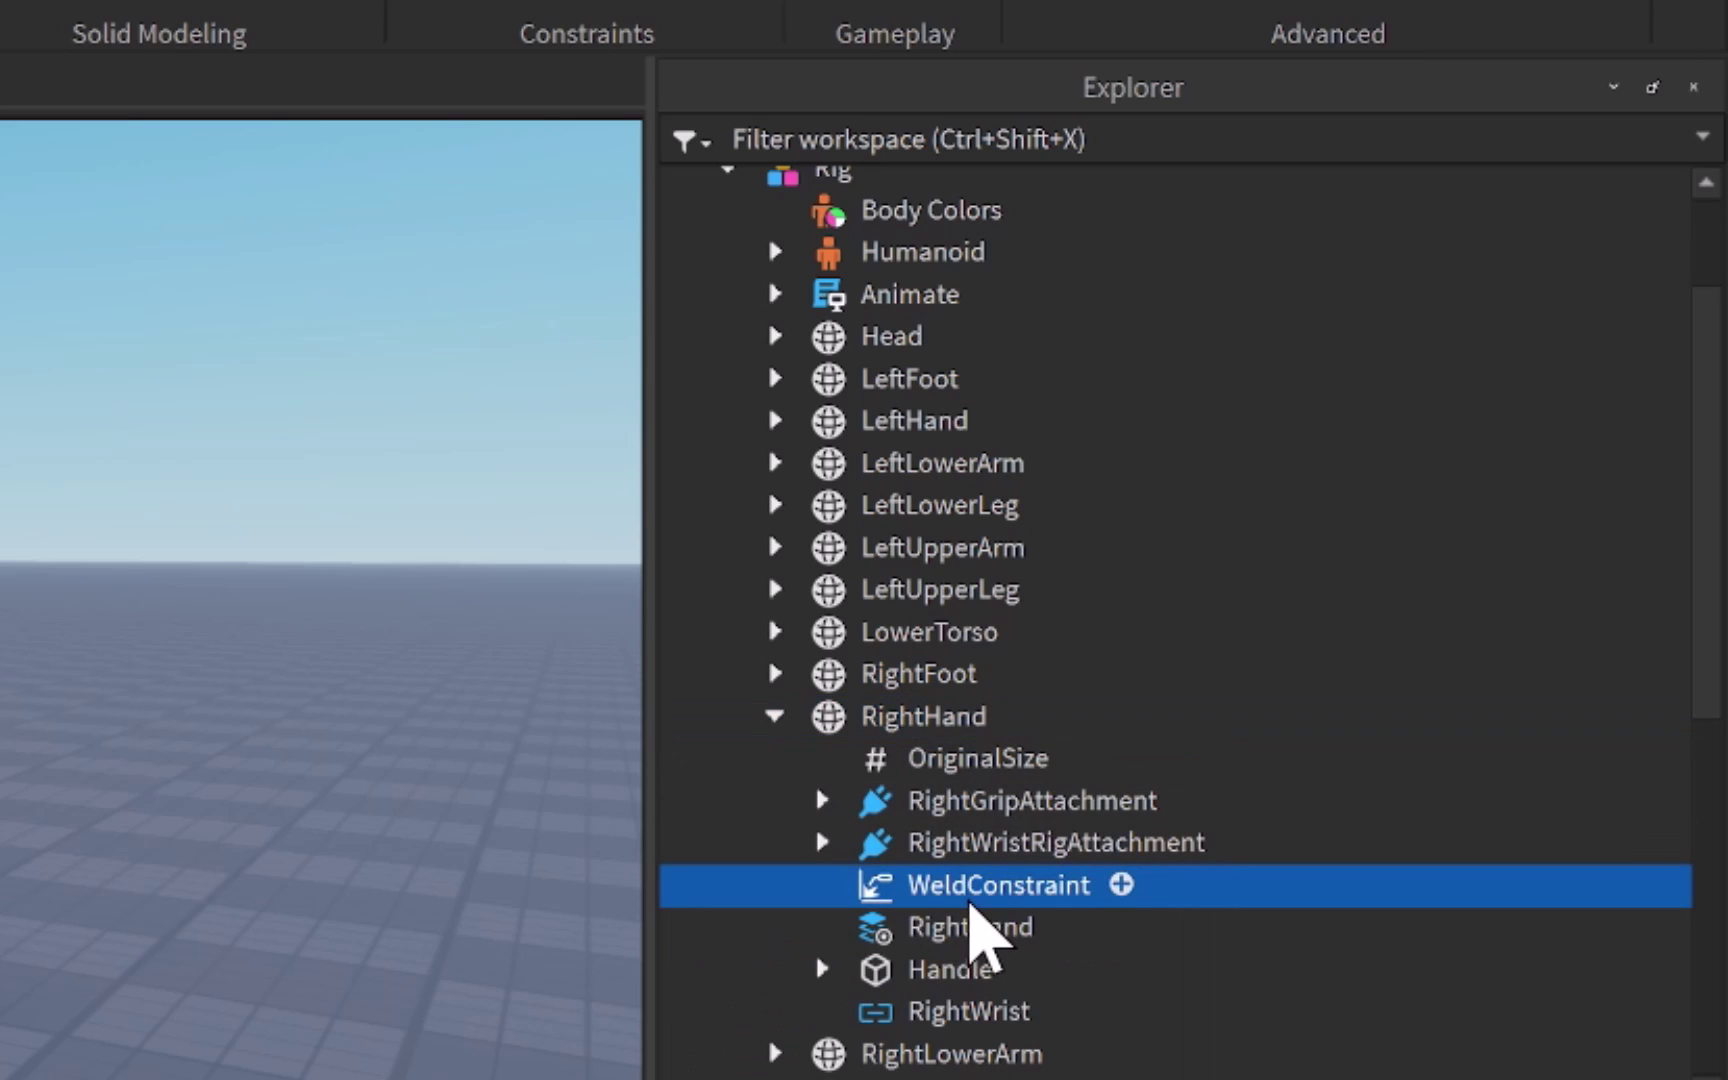
# Step: Set the WeldConstraint's Part0 to RightHand and Part1 to the sword's Handle
pyautogui.scroll(-3, 963, 875)
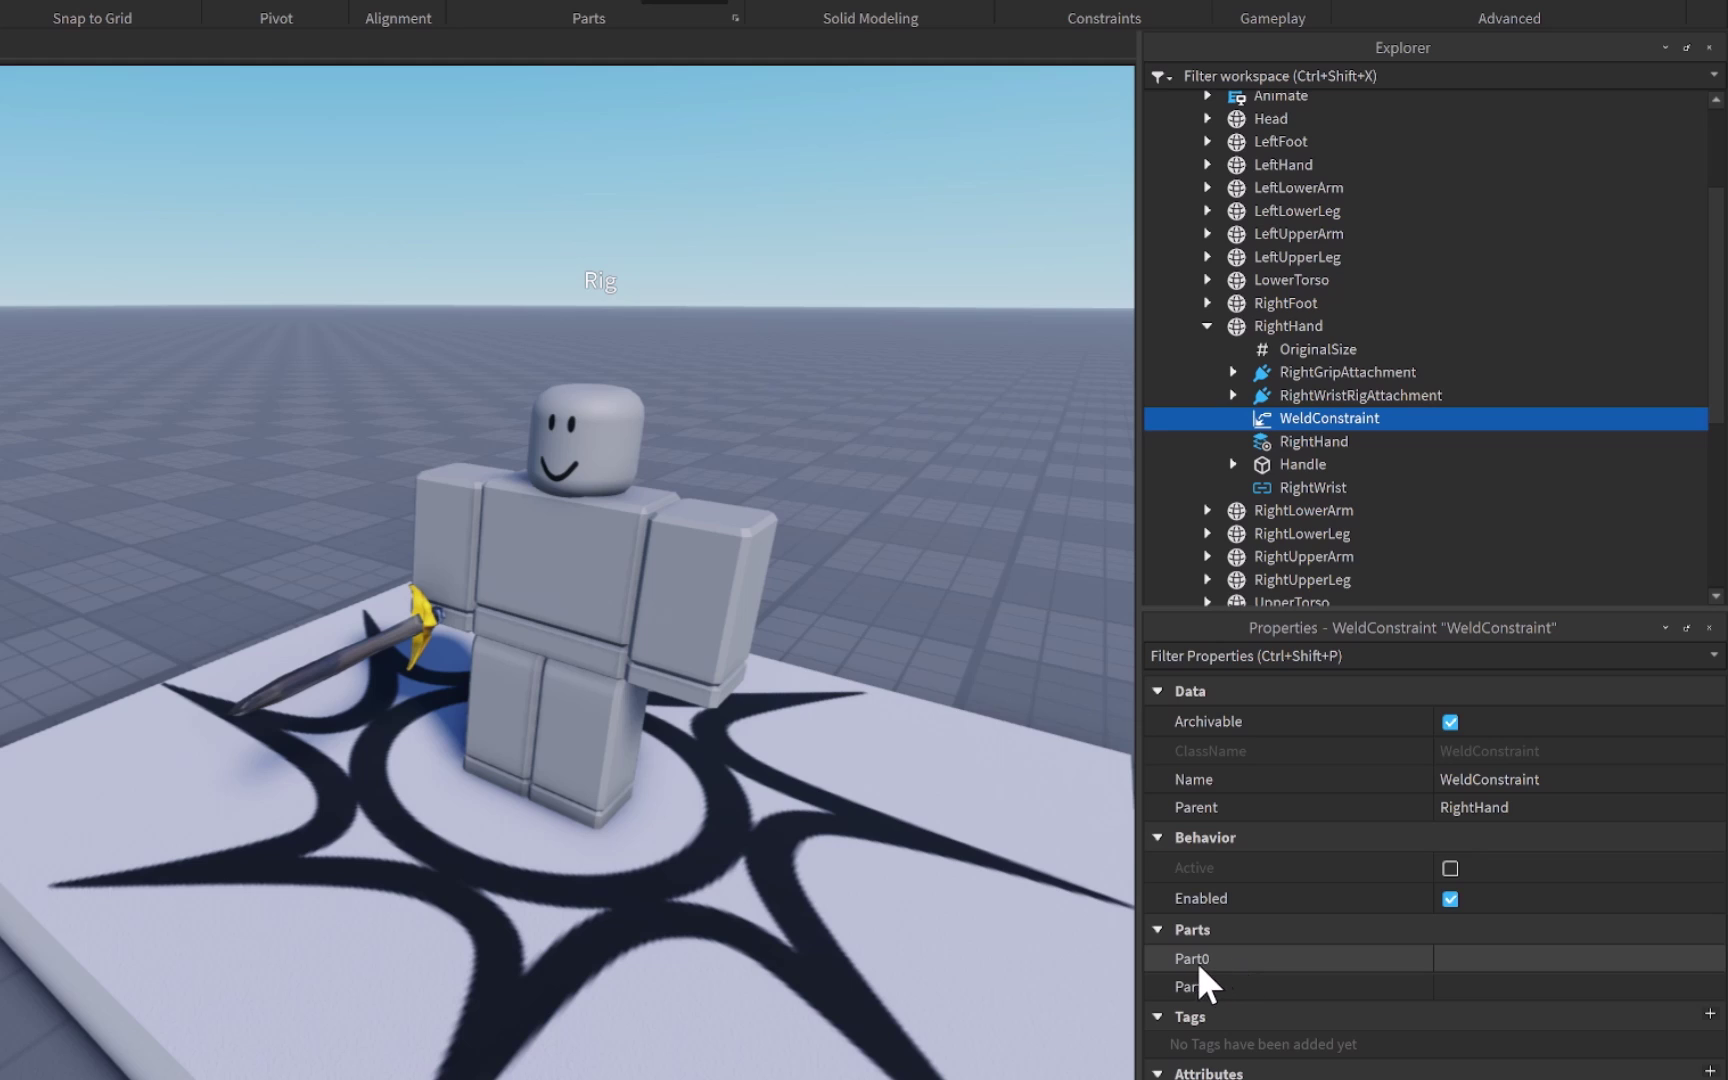
pyautogui.click(1478, 962)
pyautogui.click(1288, 328)
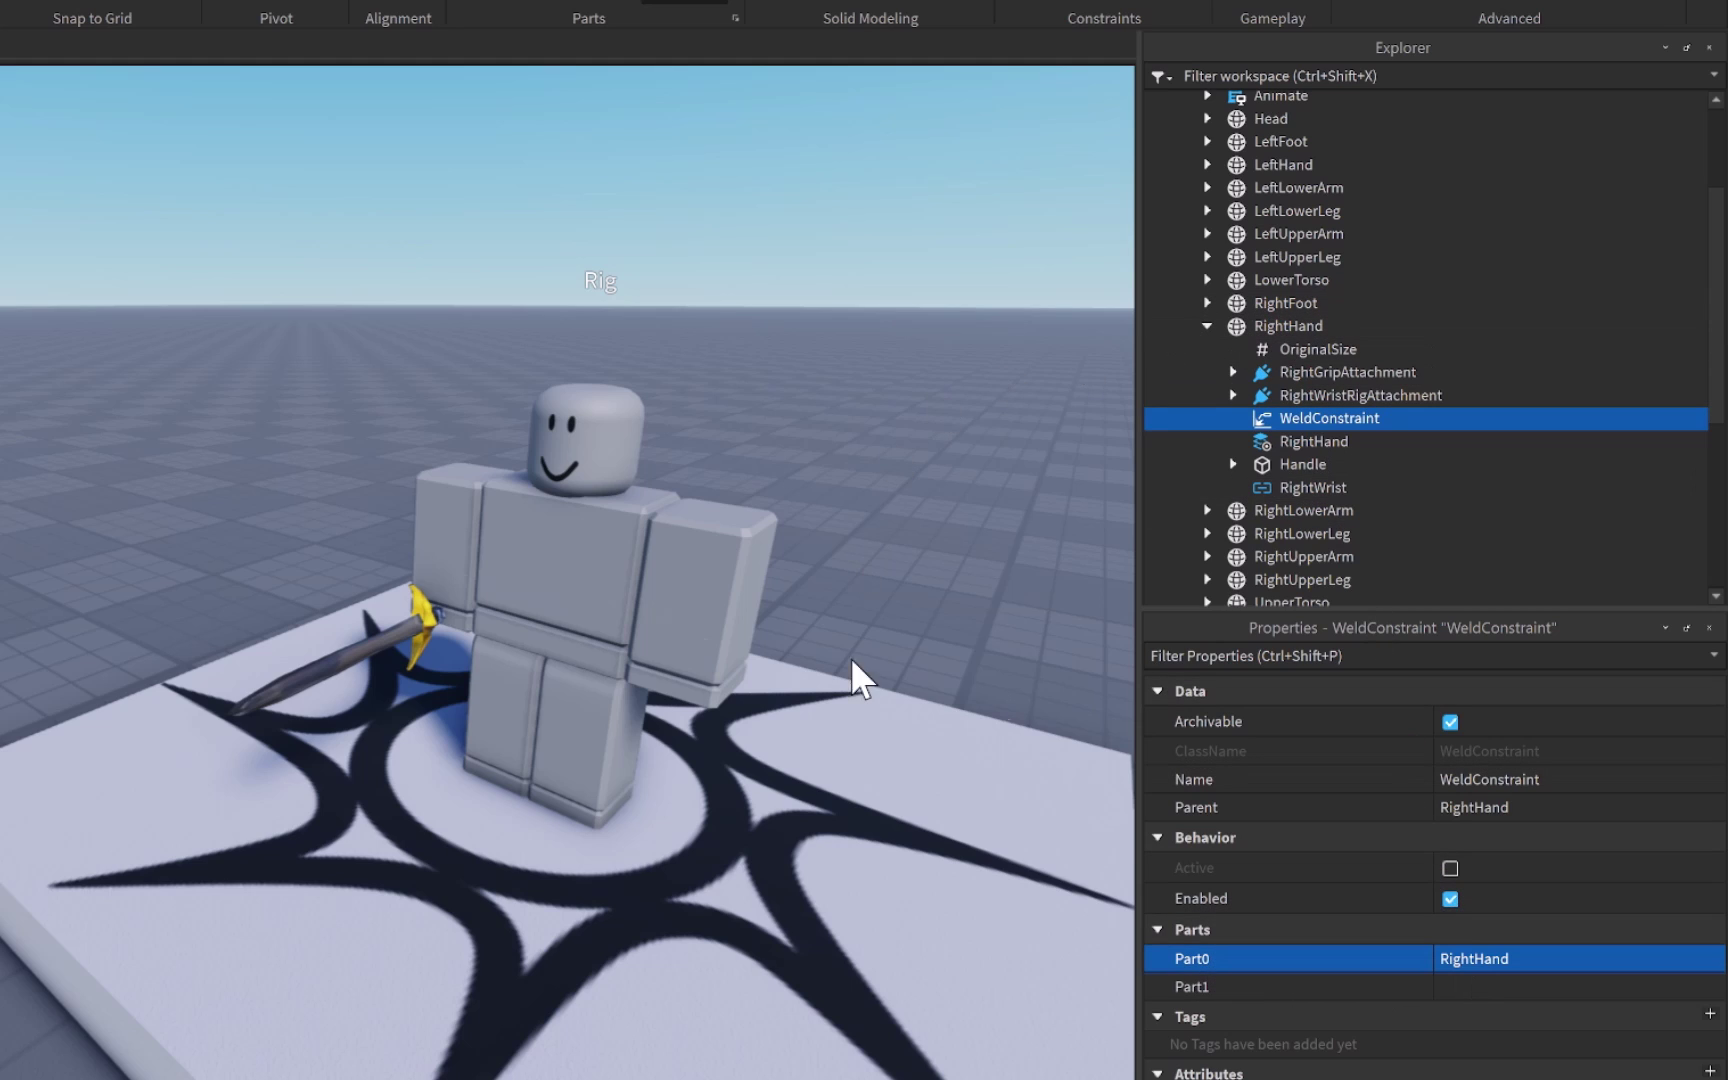
pyautogui.click(1418, 988)
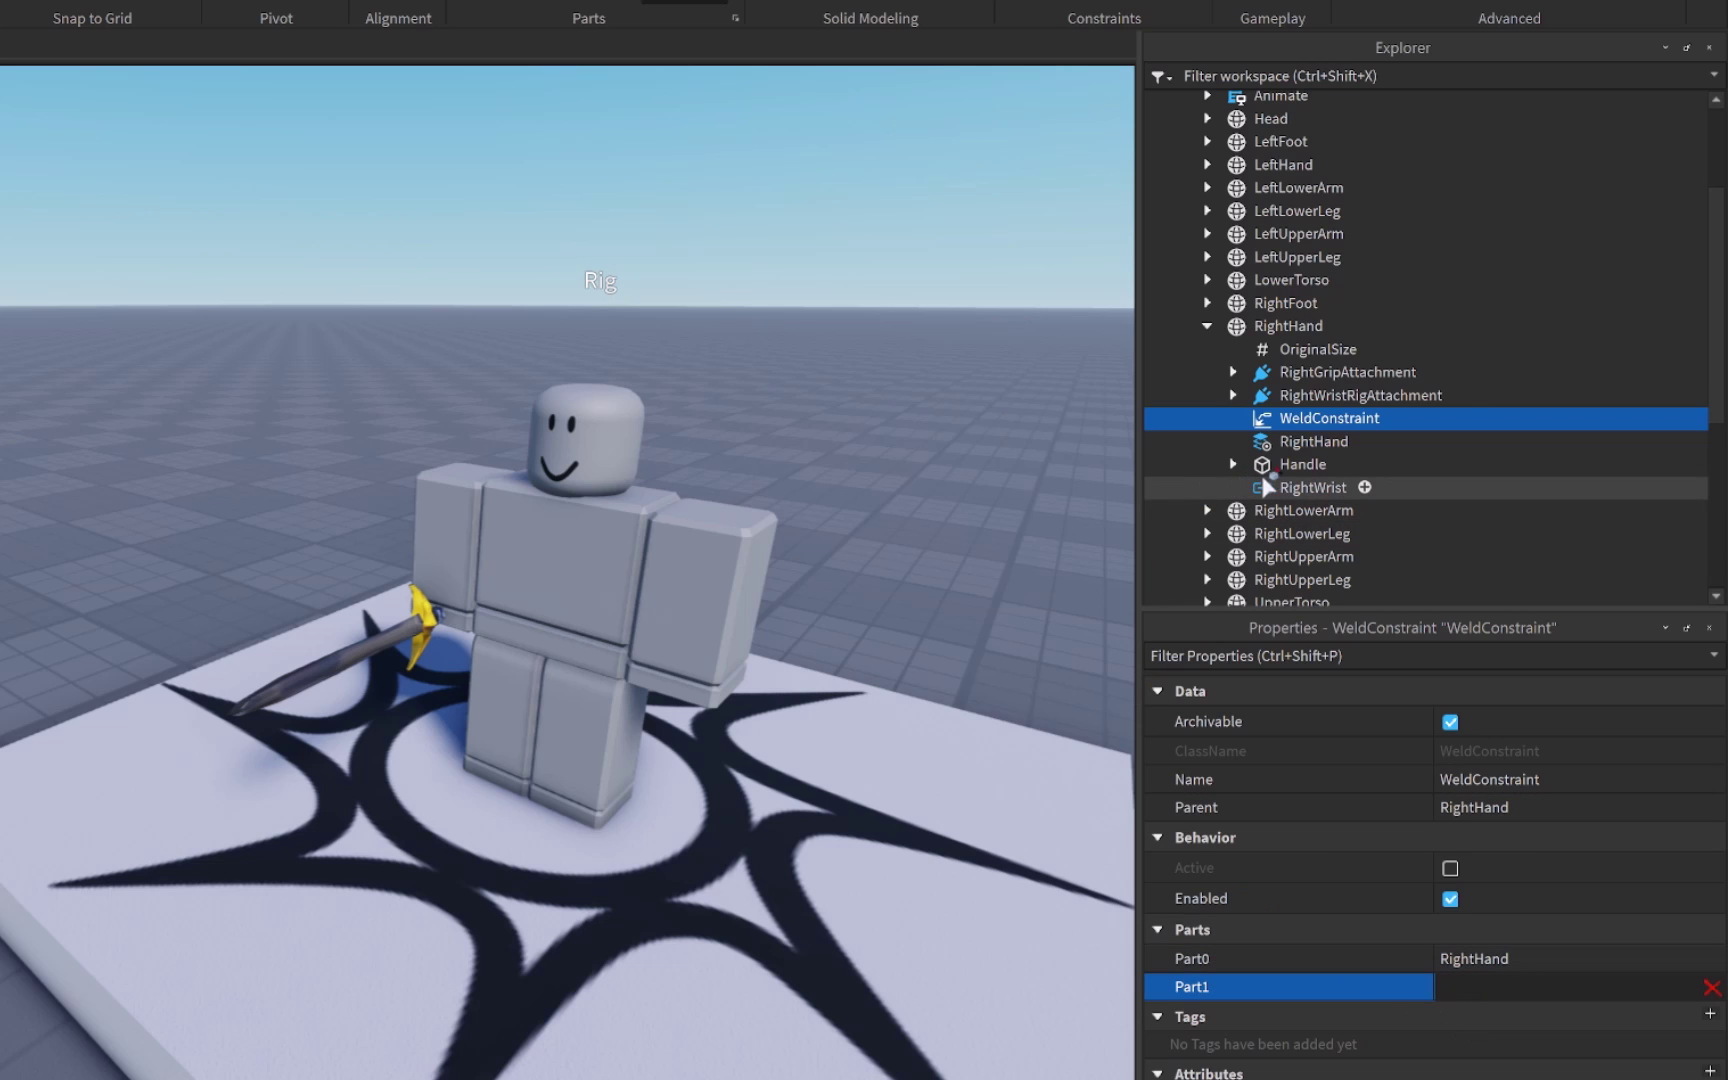
pyautogui.click(1300, 465)
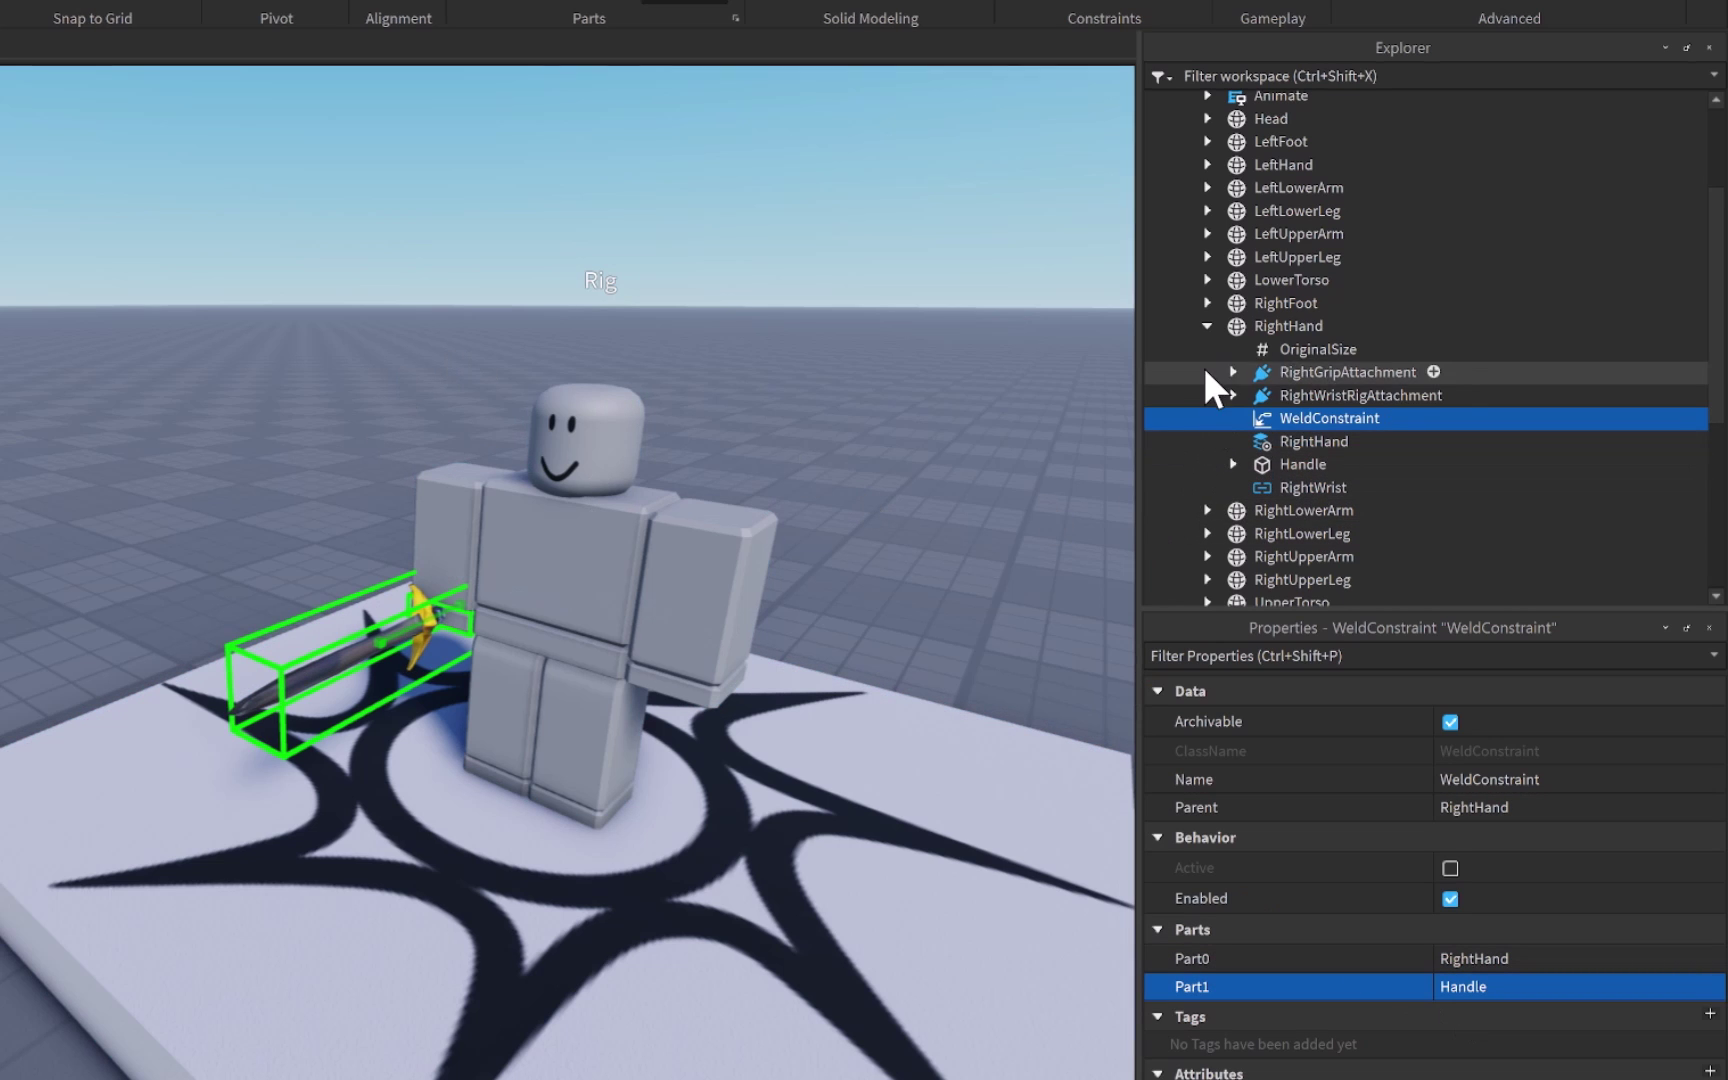
# Step: Examine the weld between the rig's right hand and the sword, and collapse the object hierarchy
pyautogui.press('a')
pyautogui.moveTo(811, 450); pyautogui.dragTo(812, 453, button='right')
pyautogui.moveTo(1001, 464); pyautogui.dragTo(729, 586, button='right')
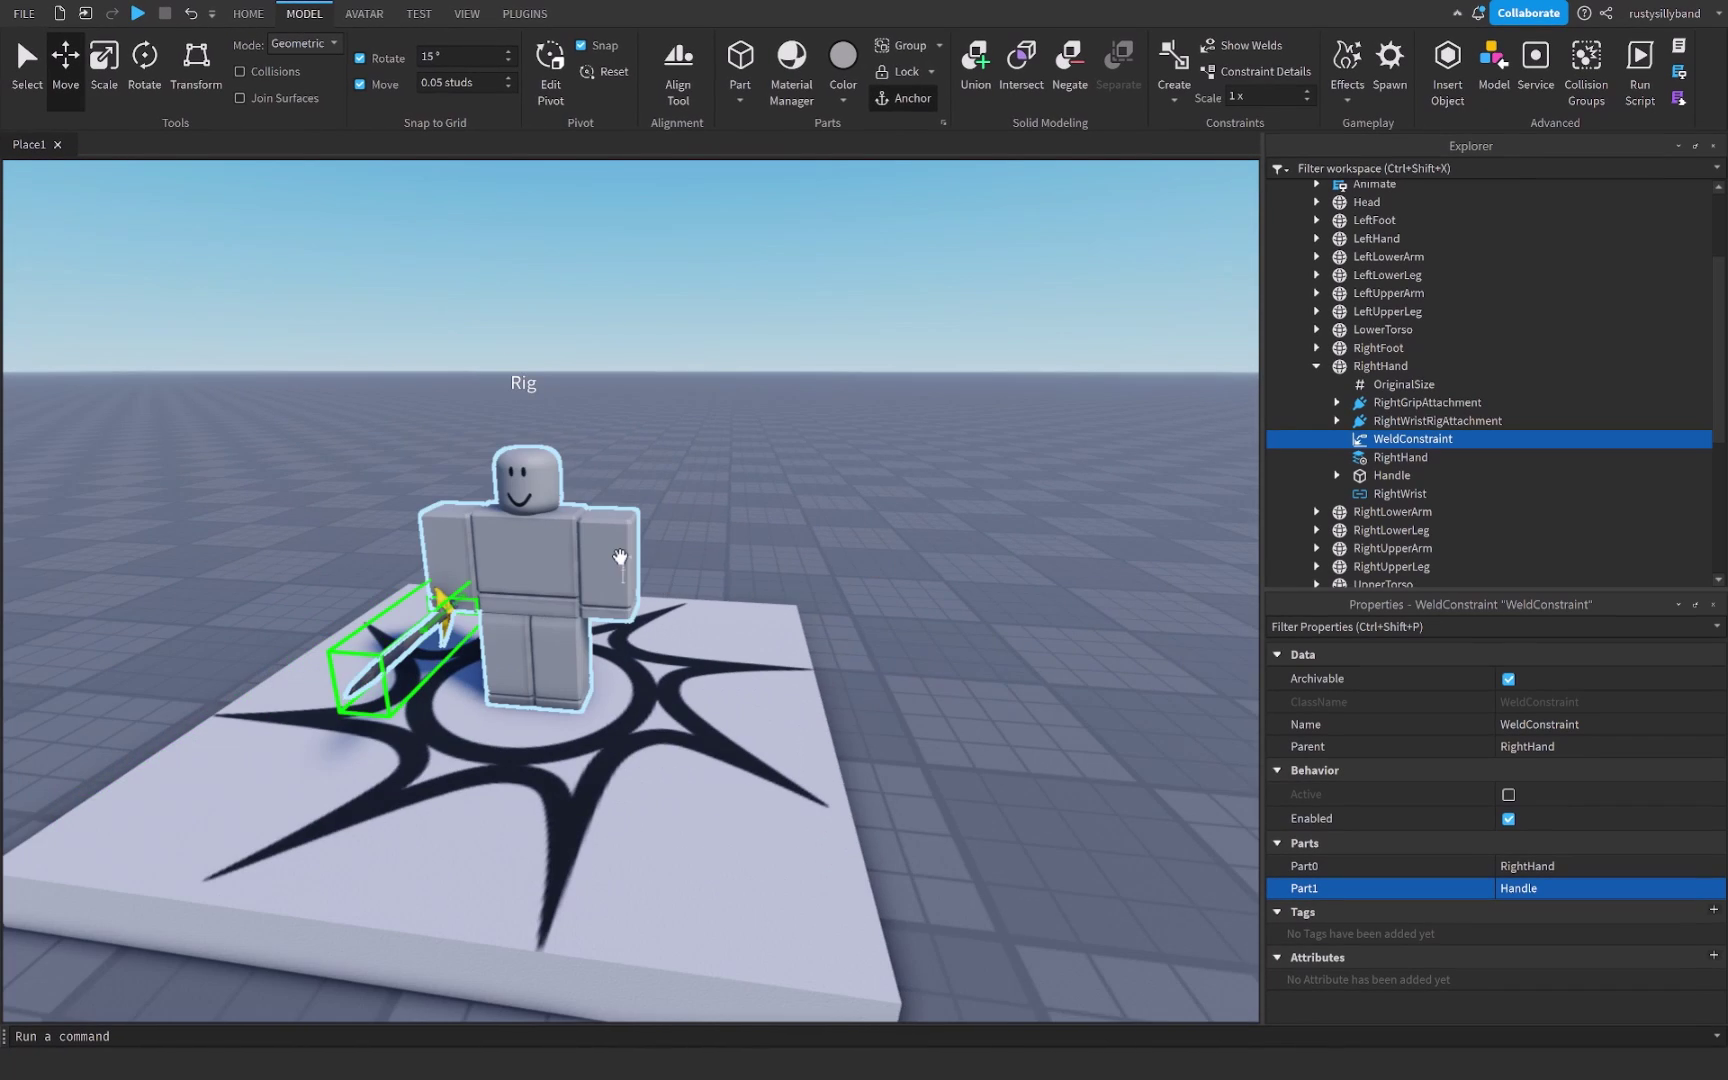
pyautogui.press('a')
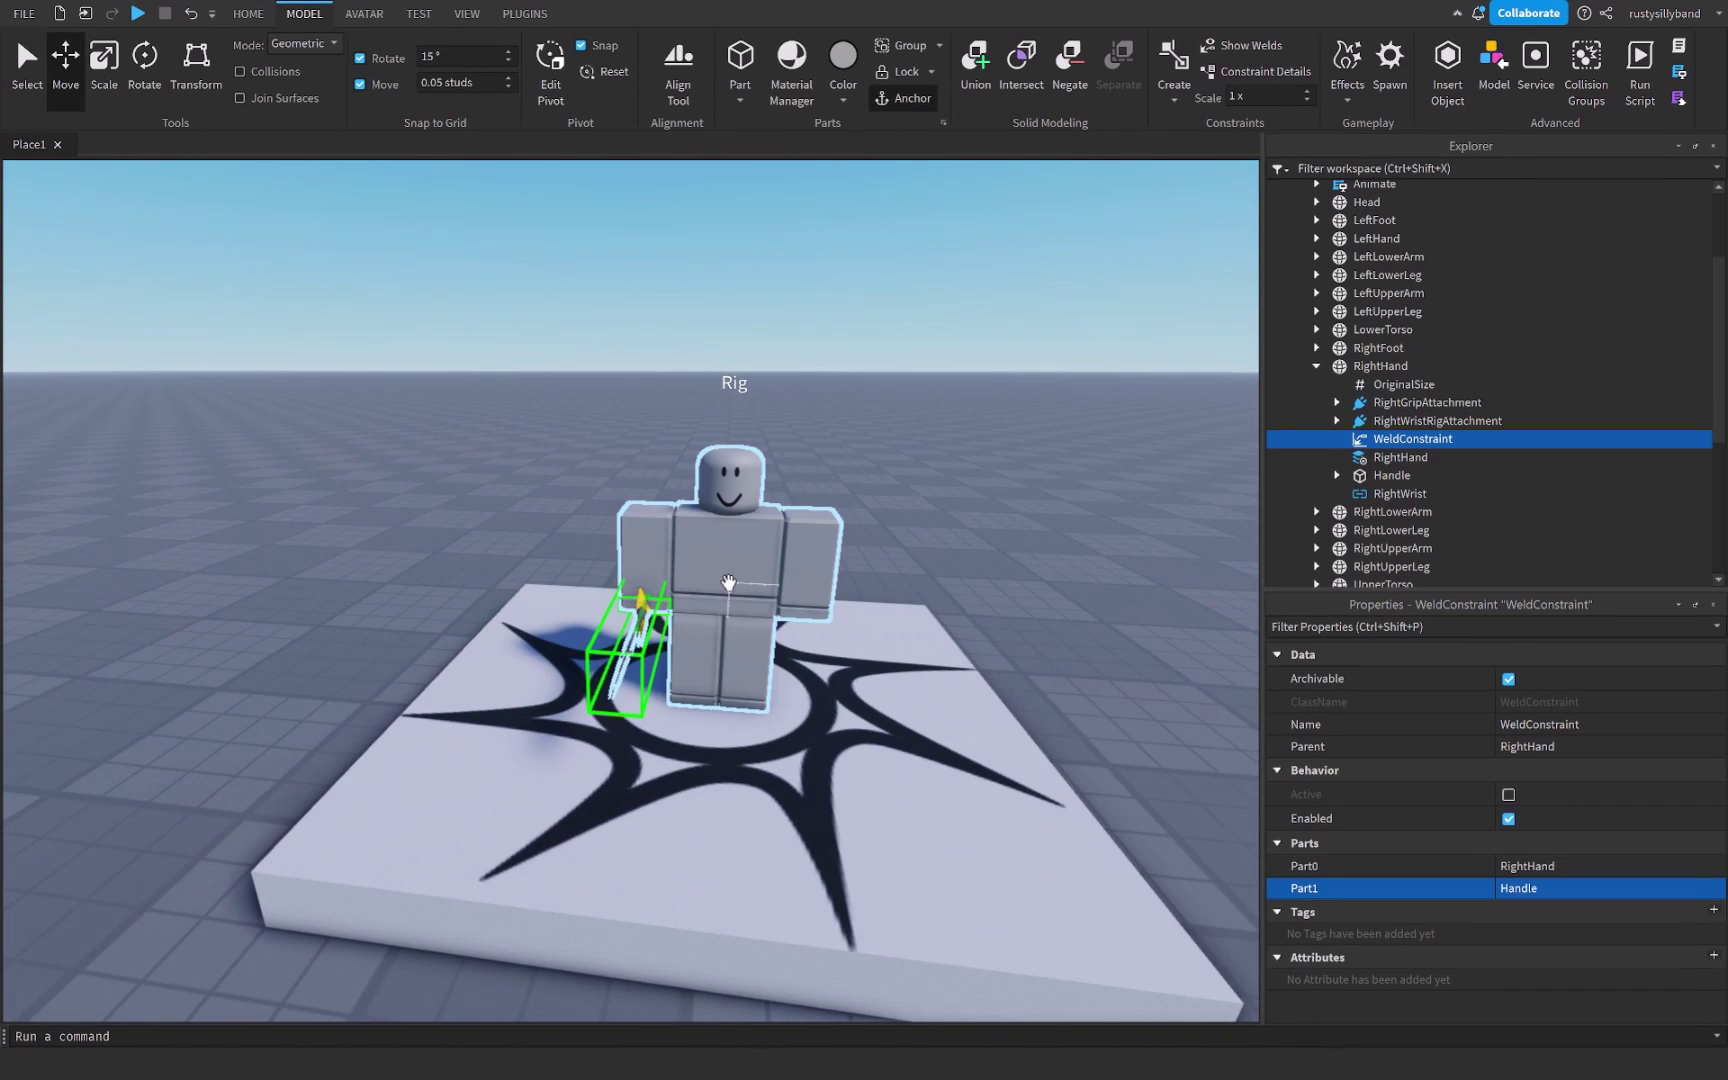
pyautogui.scroll(3, 748, 528)
pyautogui.moveTo(615, 650); pyautogui.dragTo(612, 652, button='right')
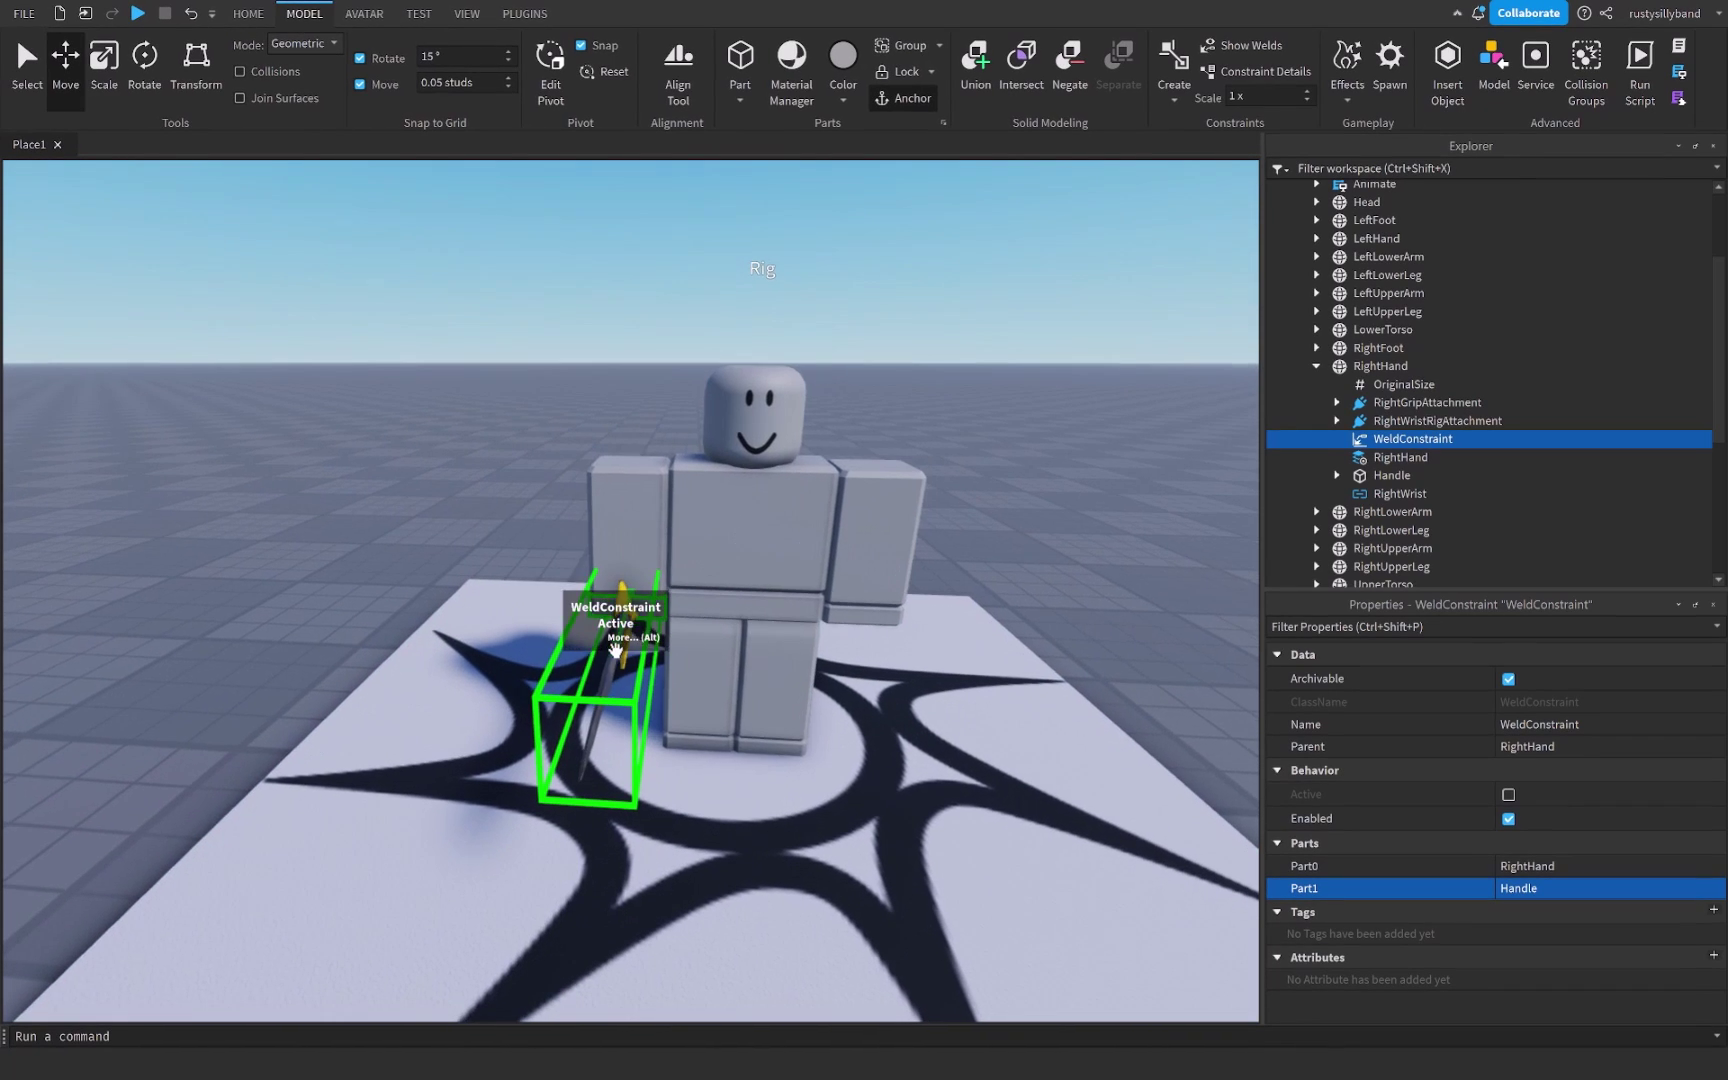
pyautogui.click(1316, 366)
pyautogui.scroll(3, 1350, 410)
pyautogui.click(1296, 261)
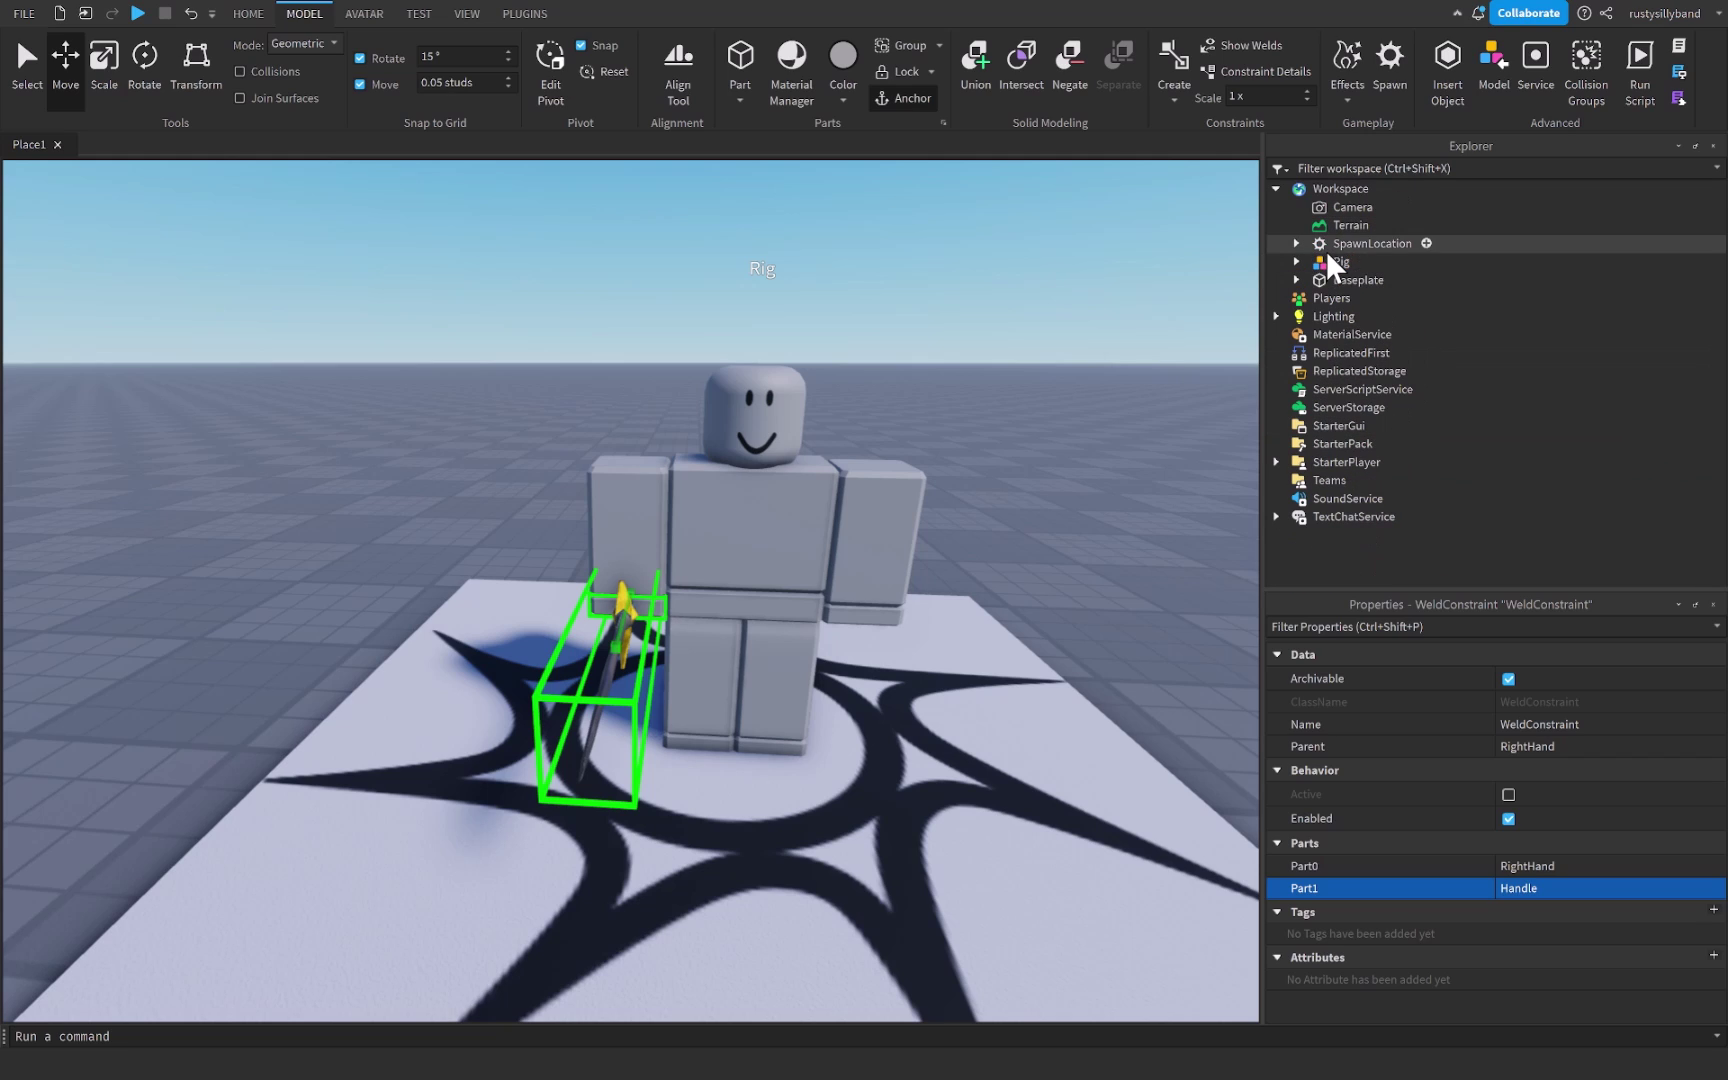
pyautogui.click(1275, 189)
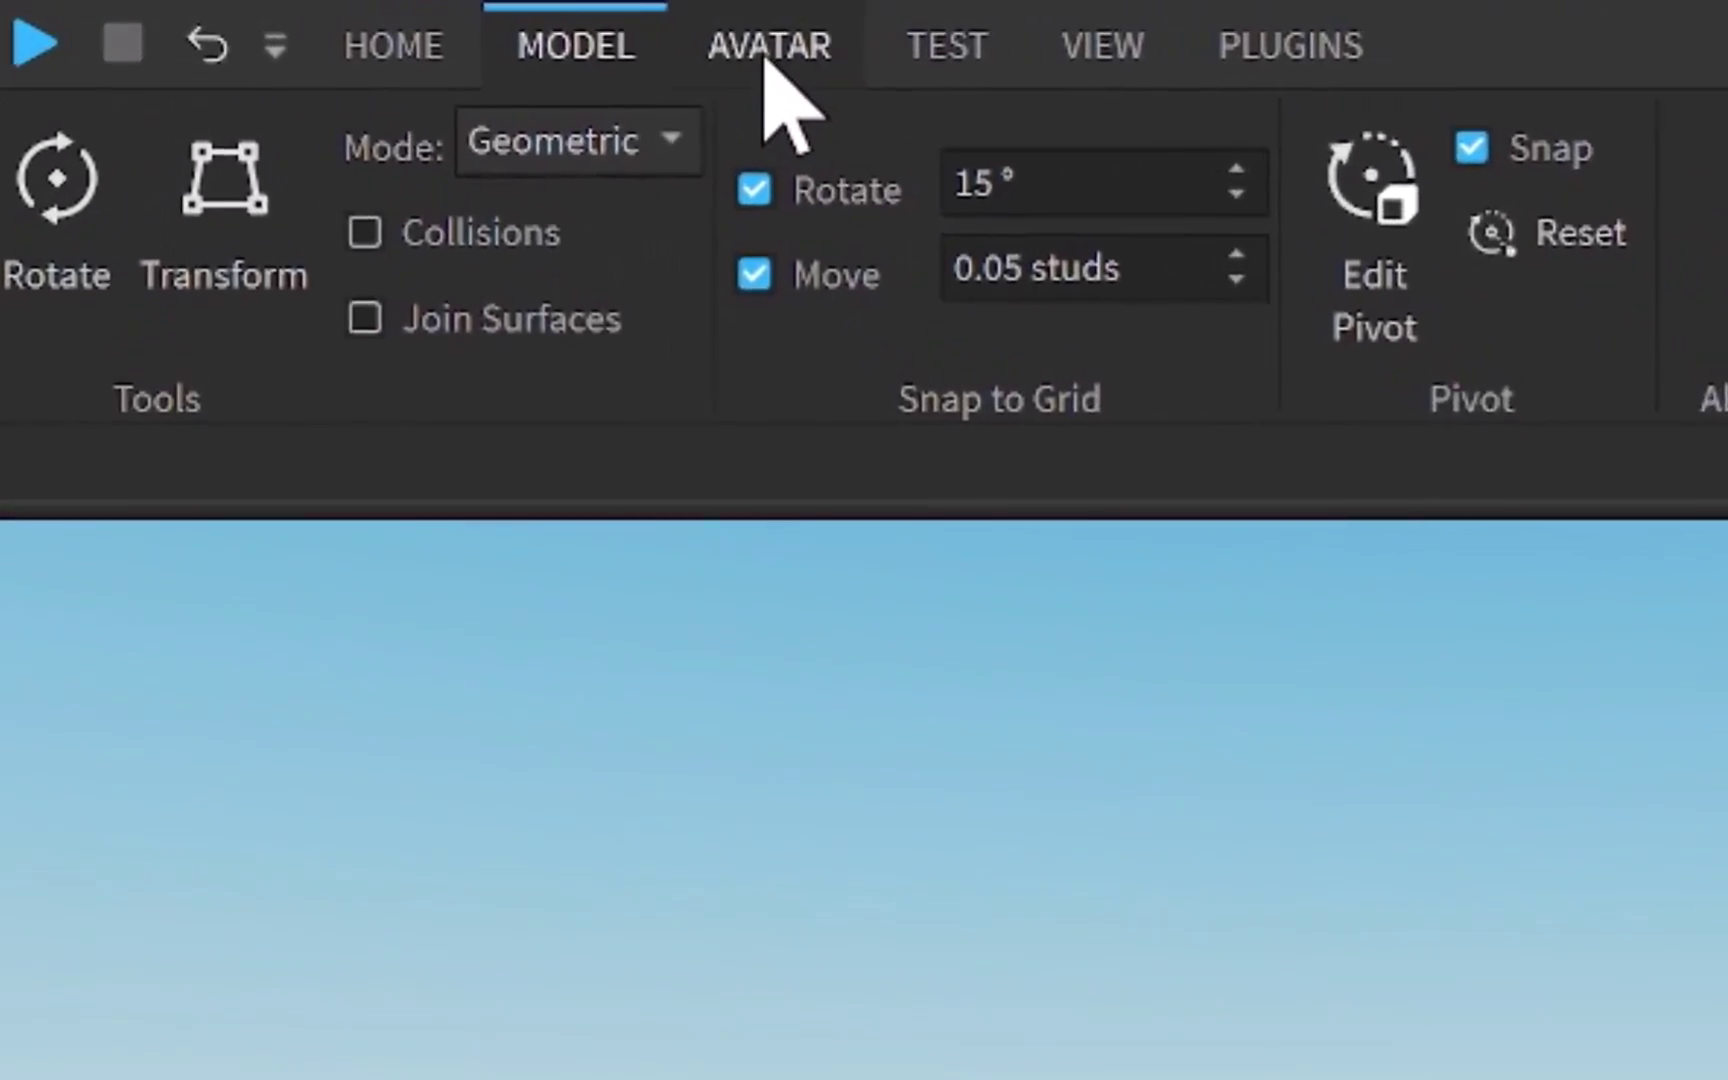
# Step: Open the Animation Editor for the rig and create a new animation
pyautogui.click(768, 48)
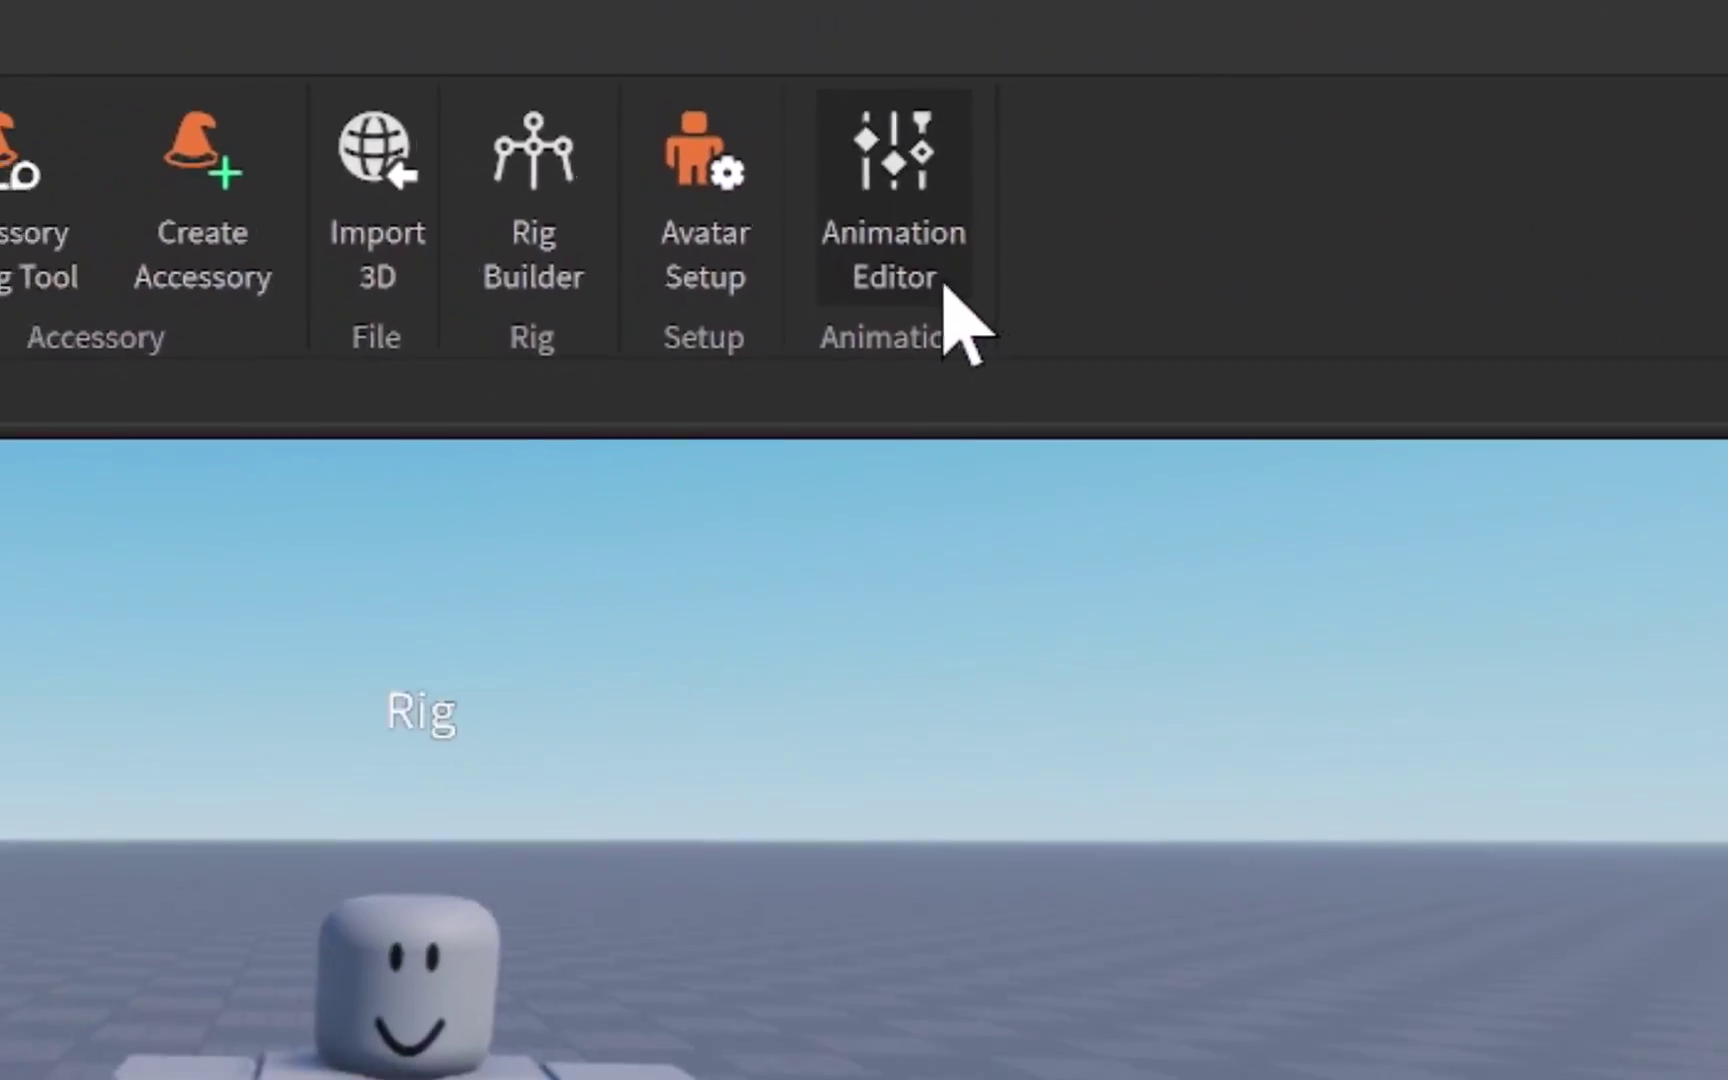
pyautogui.click(945, 287)
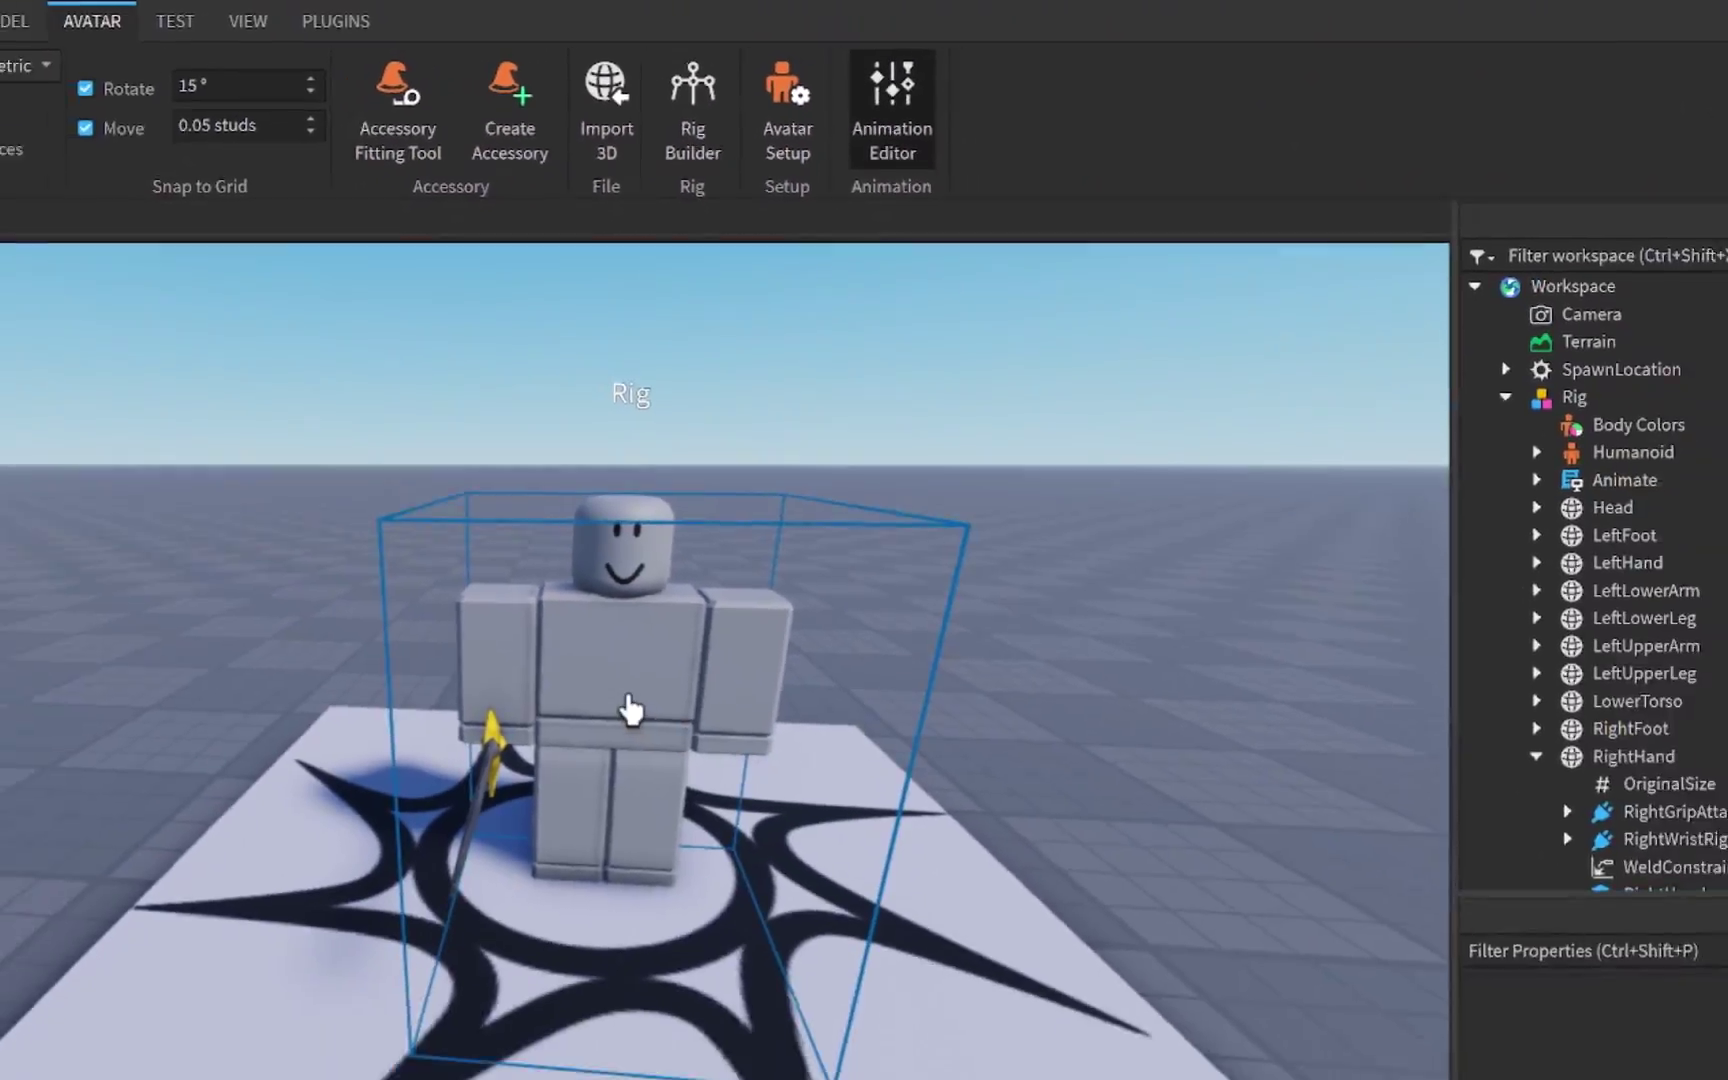
pyautogui.click(703, 488)
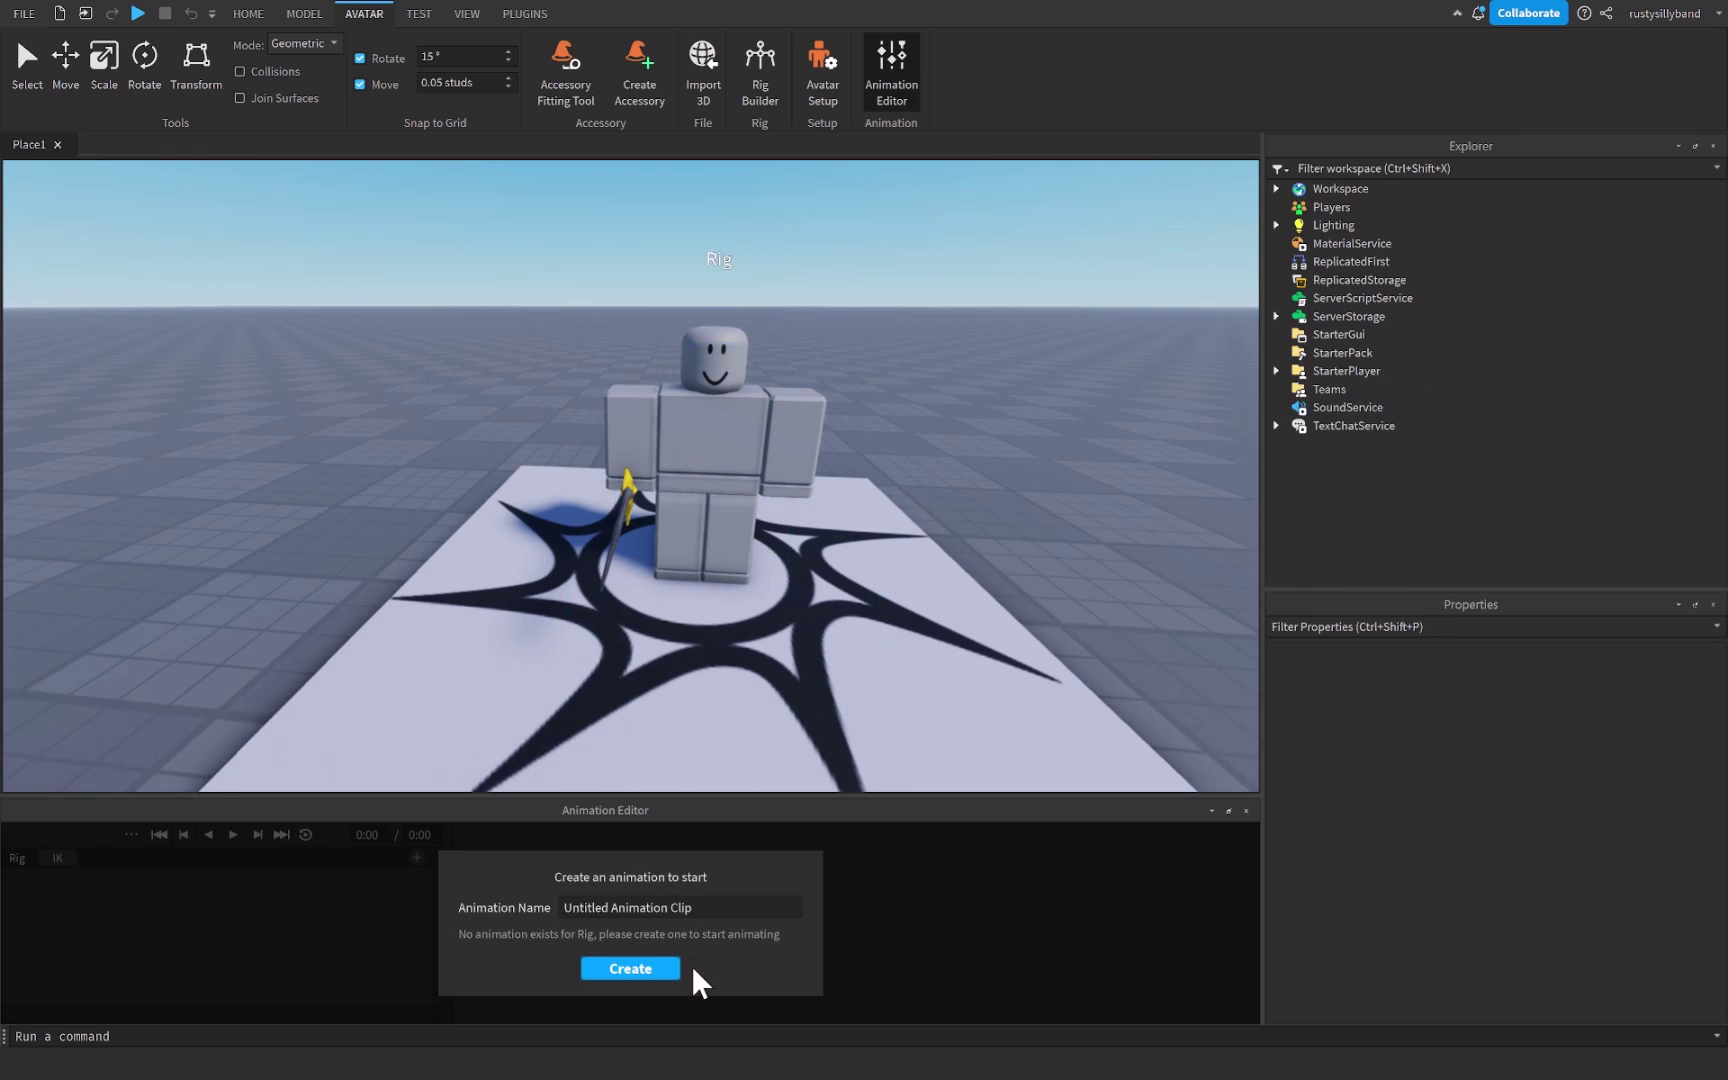
pyautogui.click(674, 968)
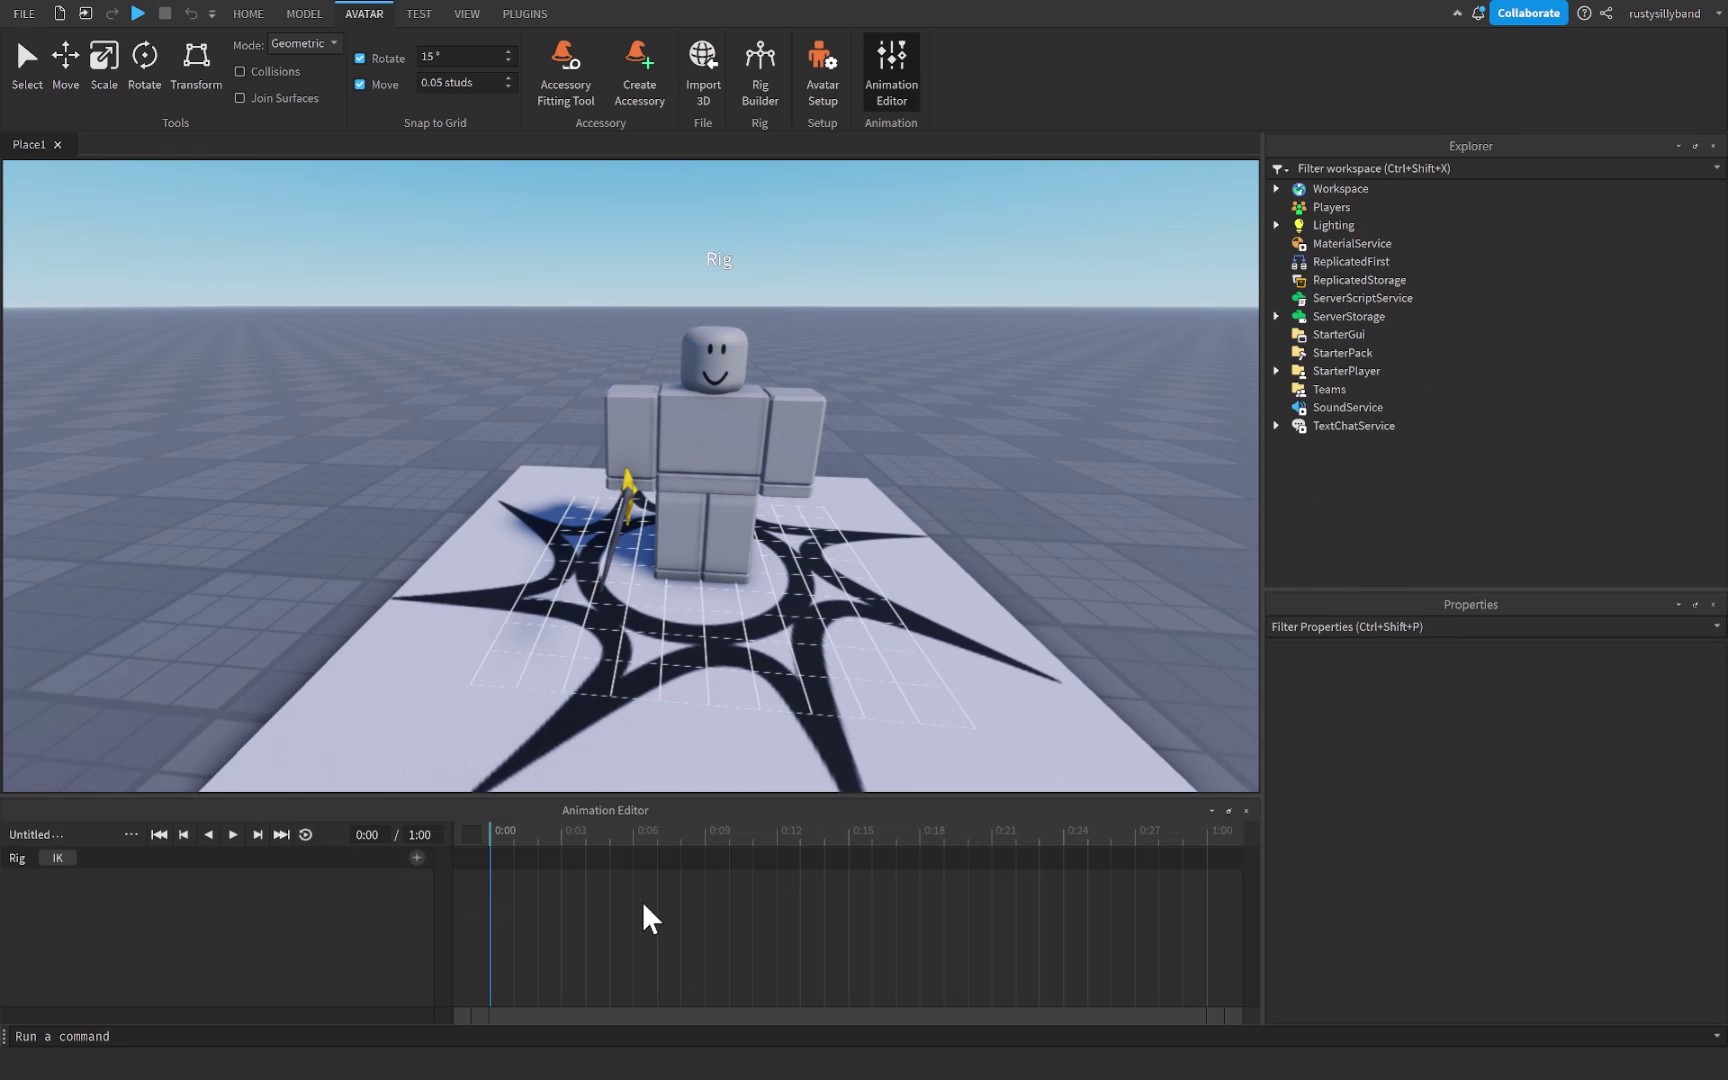
# Step: Rotate the rig's RightUpperArm forward and up at 0:00 so the sword is raised
pyautogui.click(620, 404)
pyautogui.moveTo(622, 412); pyautogui.dragTo(640, 484, button='right')
pyautogui.moveTo(823, 490); pyautogui.dragTo(770, 342)
pyautogui.click(929, 378)
pyautogui.moveTo(932, 378); pyautogui.dragTo(922, 380, button='right')
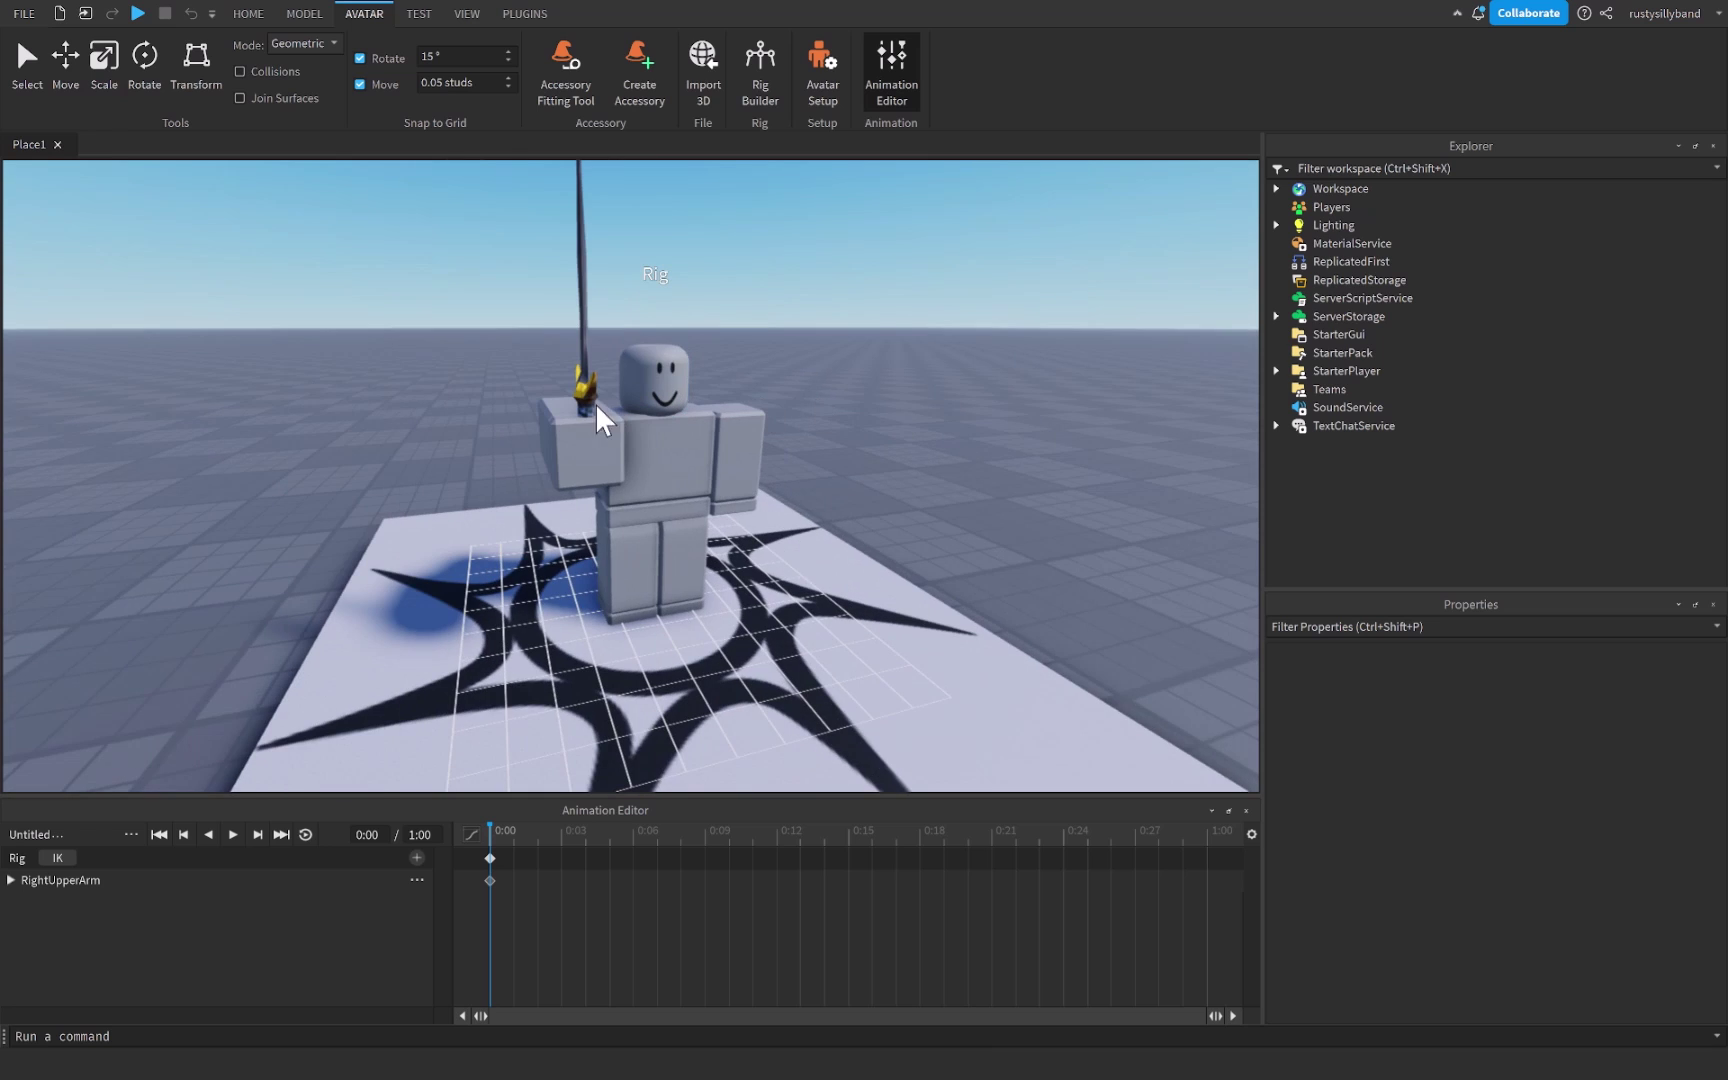
# Step: Rotate the RightLowerArm at 0:00 to bend the elbow and bring the sword back over the head
pyautogui.click(594, 426)
pyautogui.moveTo(630, 432); pyautogui.dragTo(659, 436, button='right')
pyautogui.moveTo(659, 435); pyautogui.dragTo(678, 422)
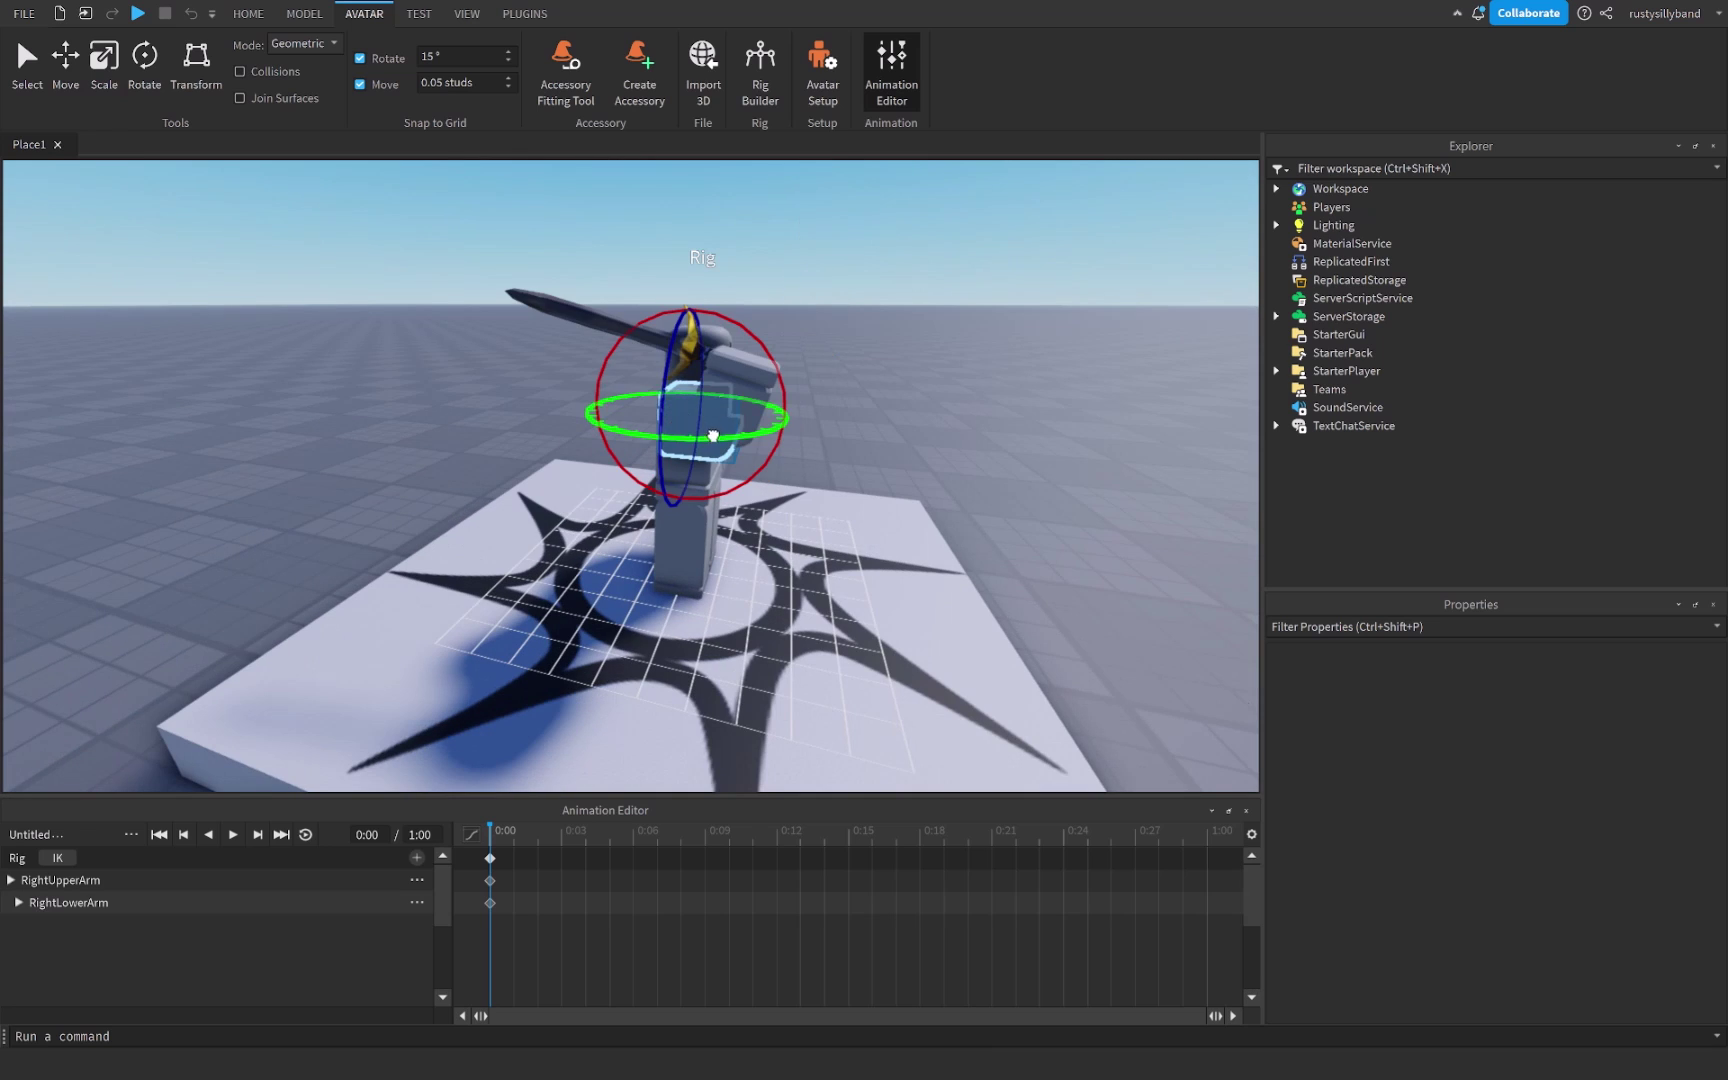
pyautogui.moveTo(713, 436); pyautogui.dragTo(926, 431, button='right')
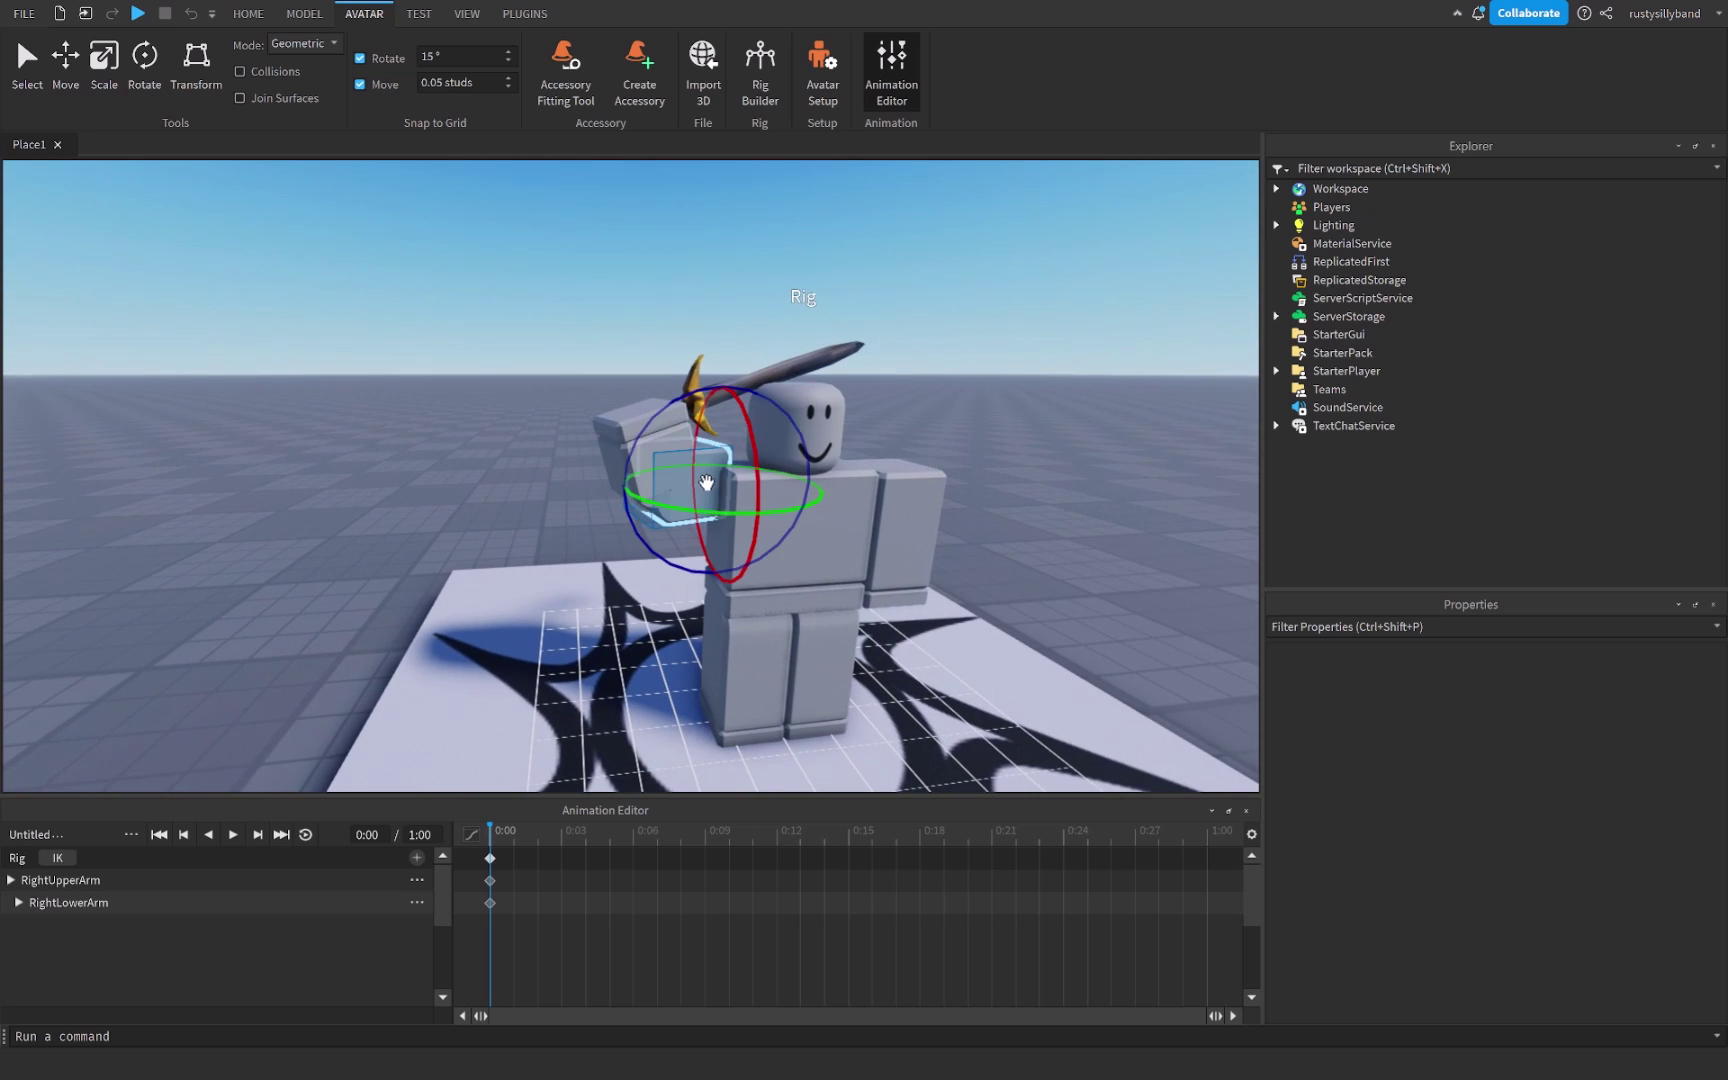
# Step: Keyframe the RightUpperArm just after 0:06 and at 0:16, rotating it down across the torso to swing the sword
pyautogui.click(657, 830)
pyautogui.click(871, 830)
pyautogui.moveTo(722, 516); pyautogui.dragTo(760, 420)
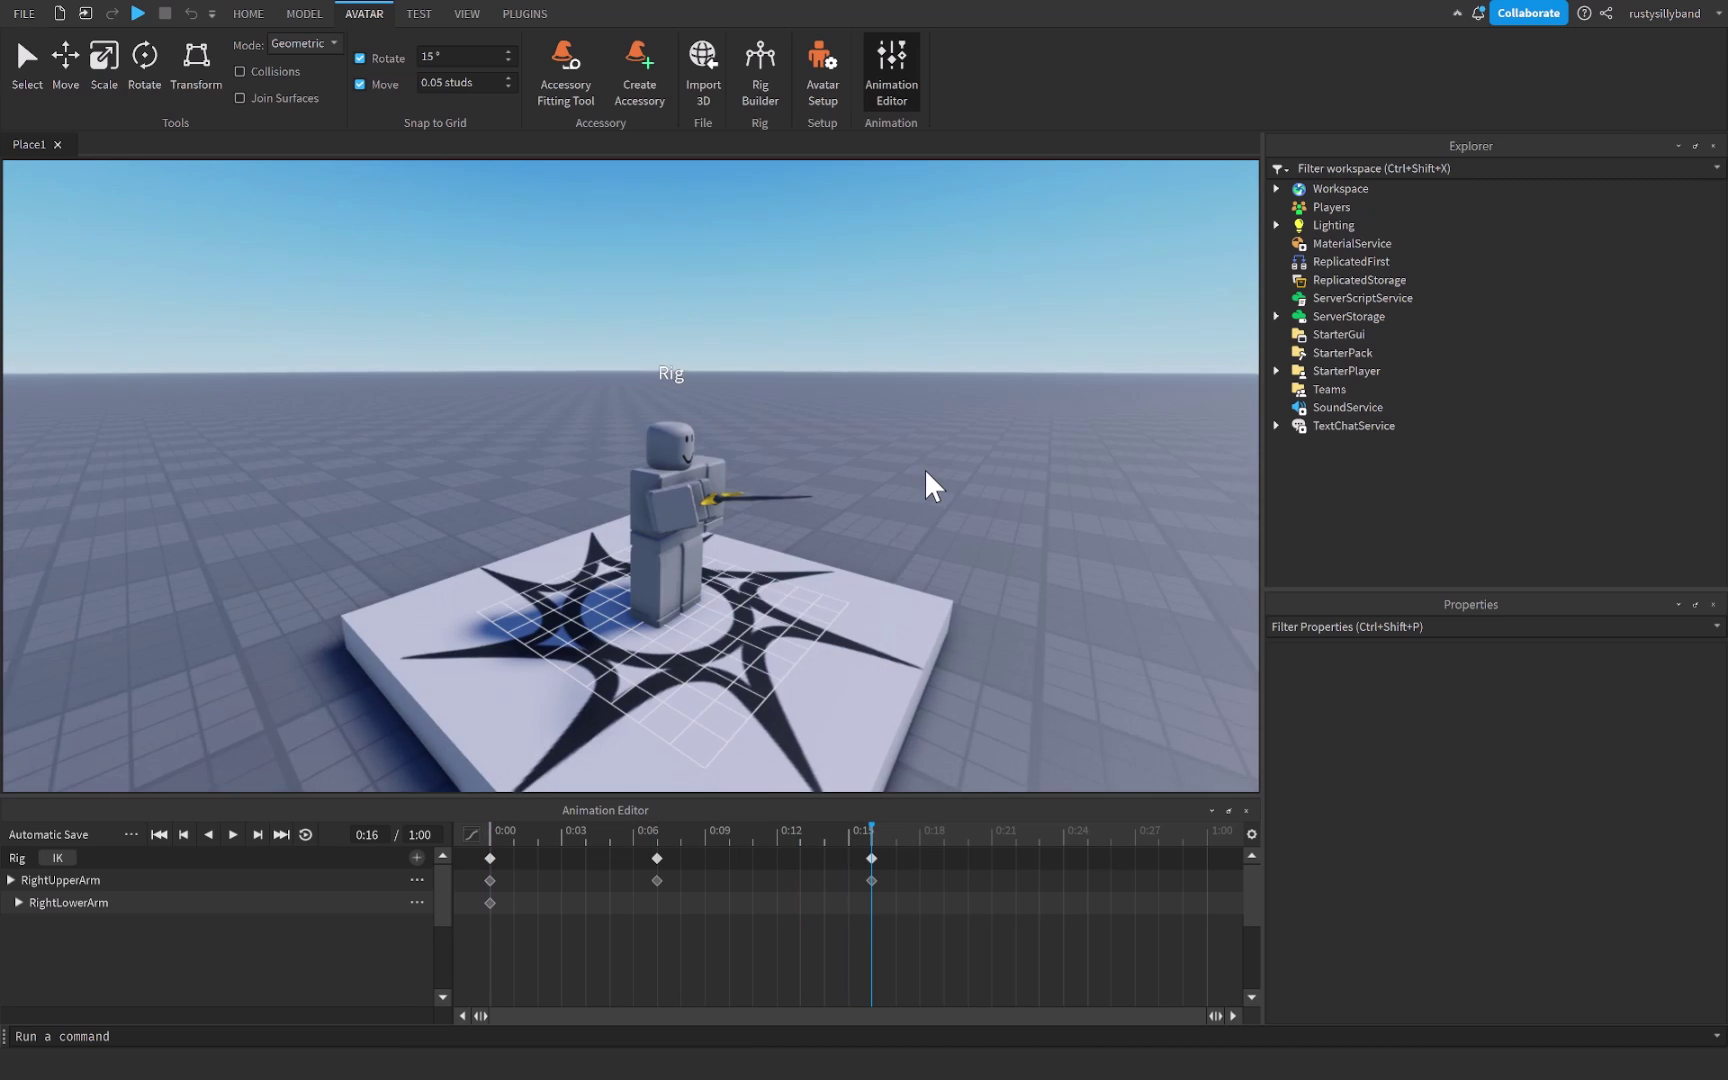
pyautogui.moveTo(923, 468); pyautogui.dragTo(855, 483, button='right')
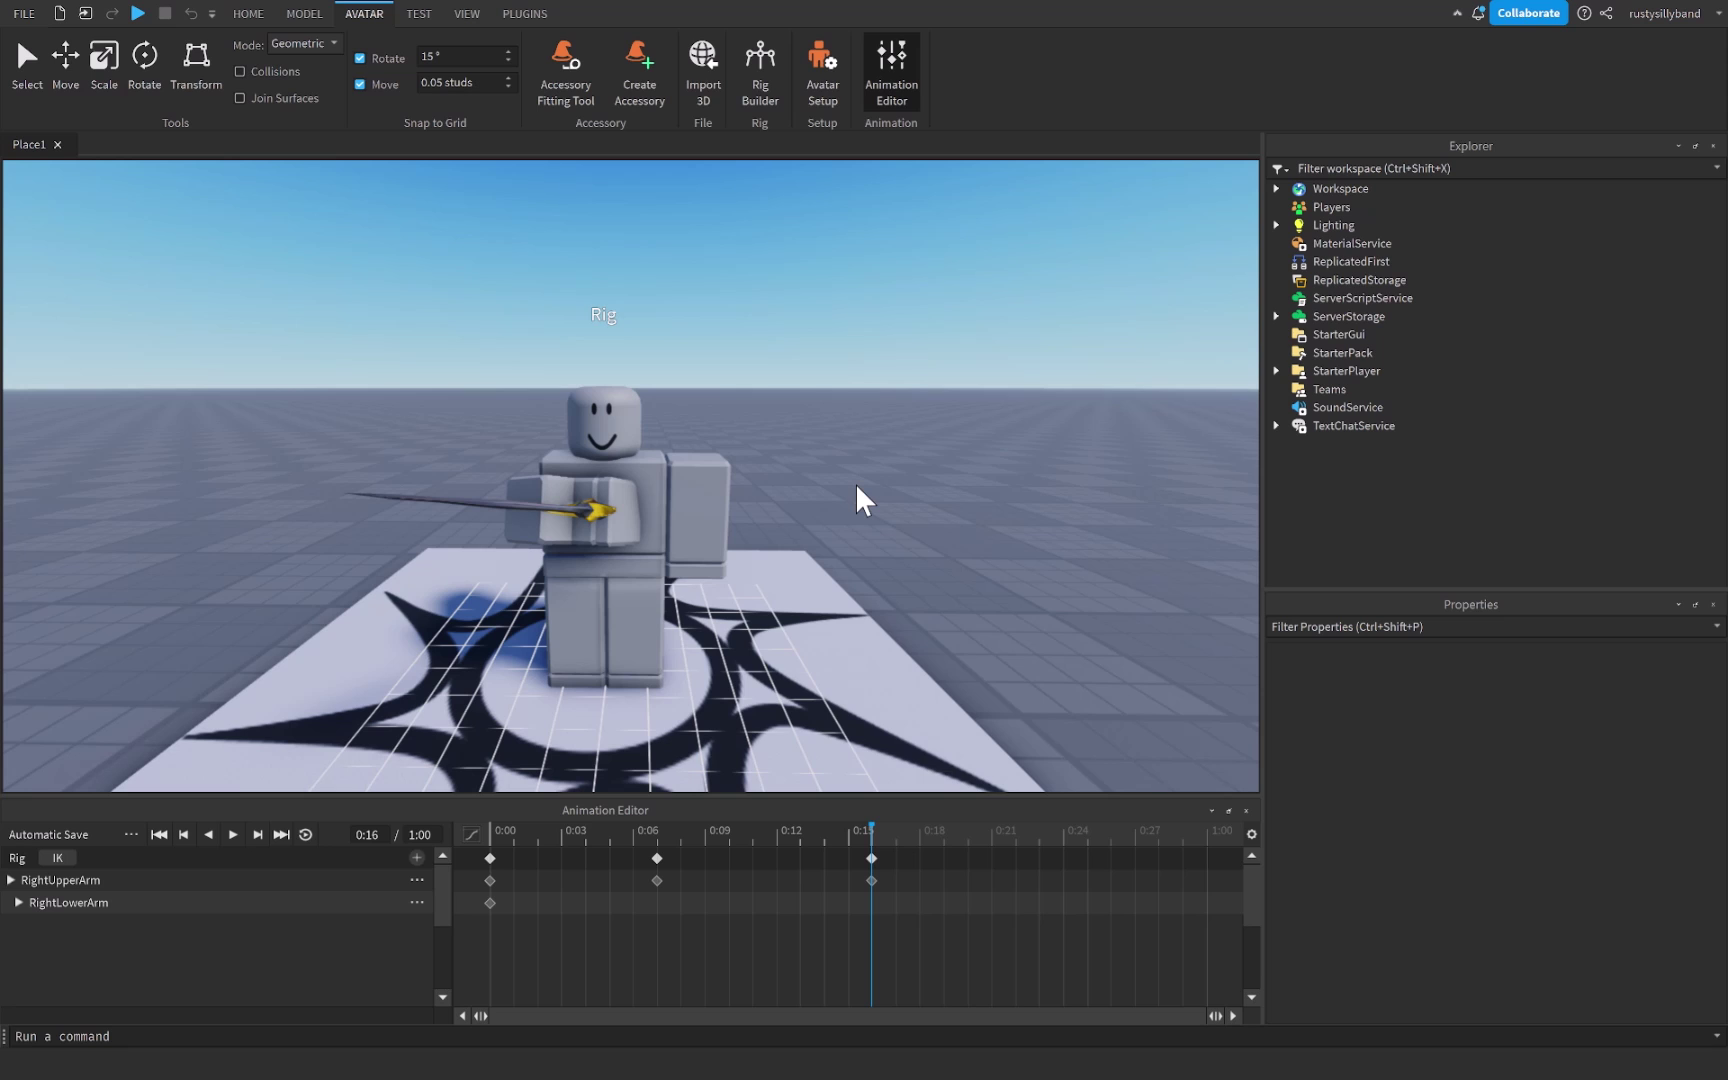
# Step: Play back the sword swing animation and examine how the sword follows the hand
pyautogui.press('space')
pyautogui.scroll(-4, 697, 464)
pyautogui.scroll(4, 697, 464)
pyautogui.moveTo(697, 464); pyautogui.dragTo(541, 458, button='right')
pyautogui.scroll(5, 541, 458)
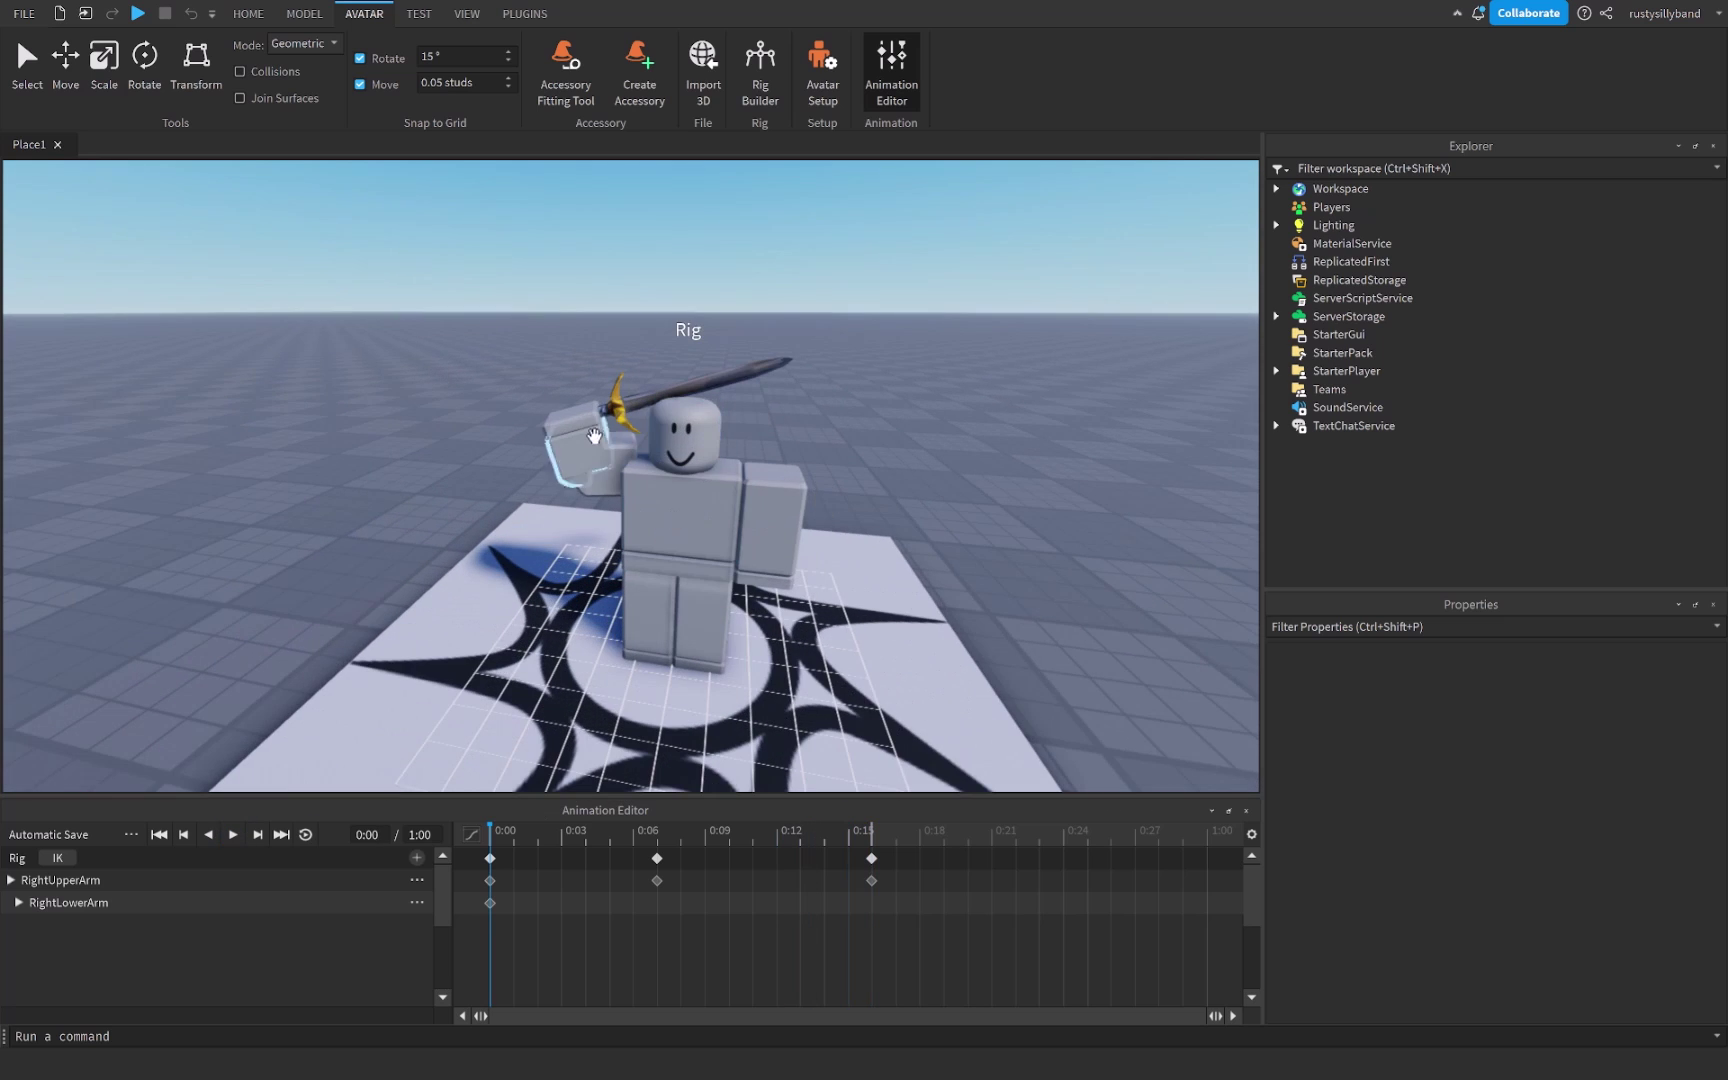
pyautogui.moveTo(763, 409)
pyautogui.mouseDown(button='right')
pyautogui.moveTo(790, 400)
pyautogui.moveTo(742, 414)
pyautogui.mouseUp(button='right')
pyautogui.scroll(3, 790, 400)
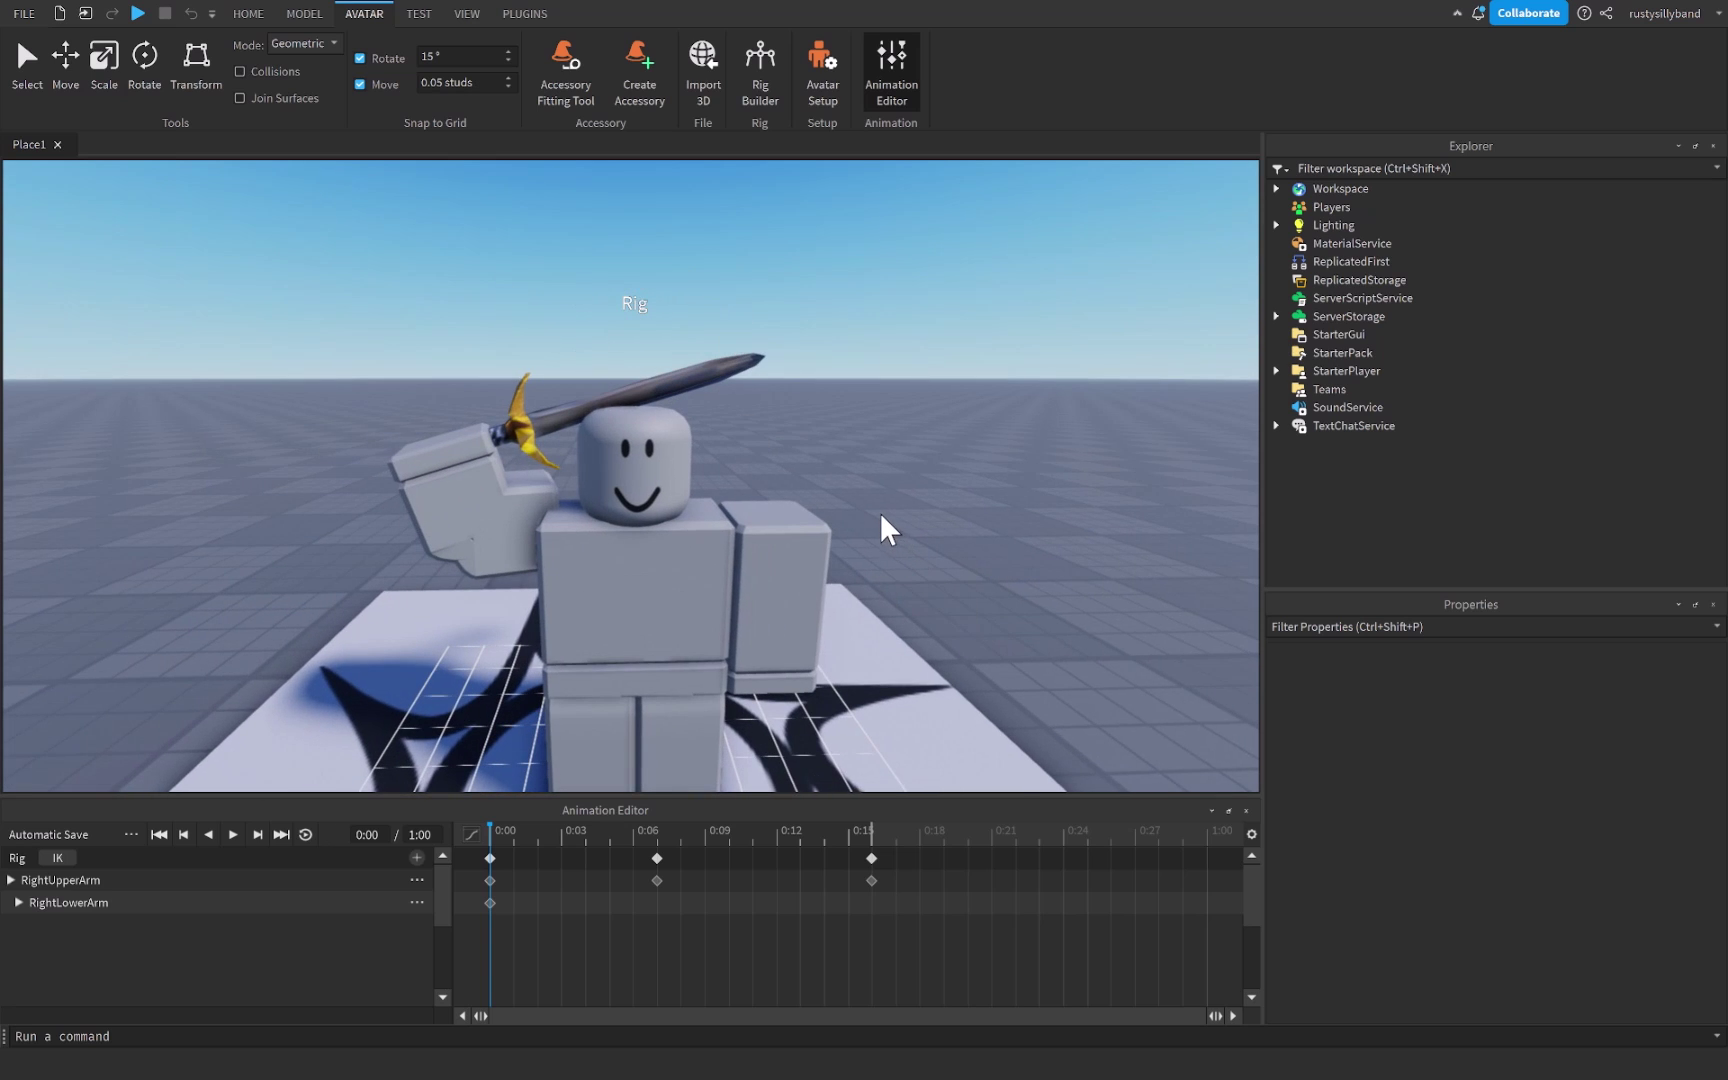
pyautogui.scroll(-3, 880, 512)
pyautogui.moveTo(880, 512); pyautogui.dragTo(870, 545, button='right')
# Step: Close the Animation Editor and select the rig's RightHand part
pyautogui.click(1245, 809)
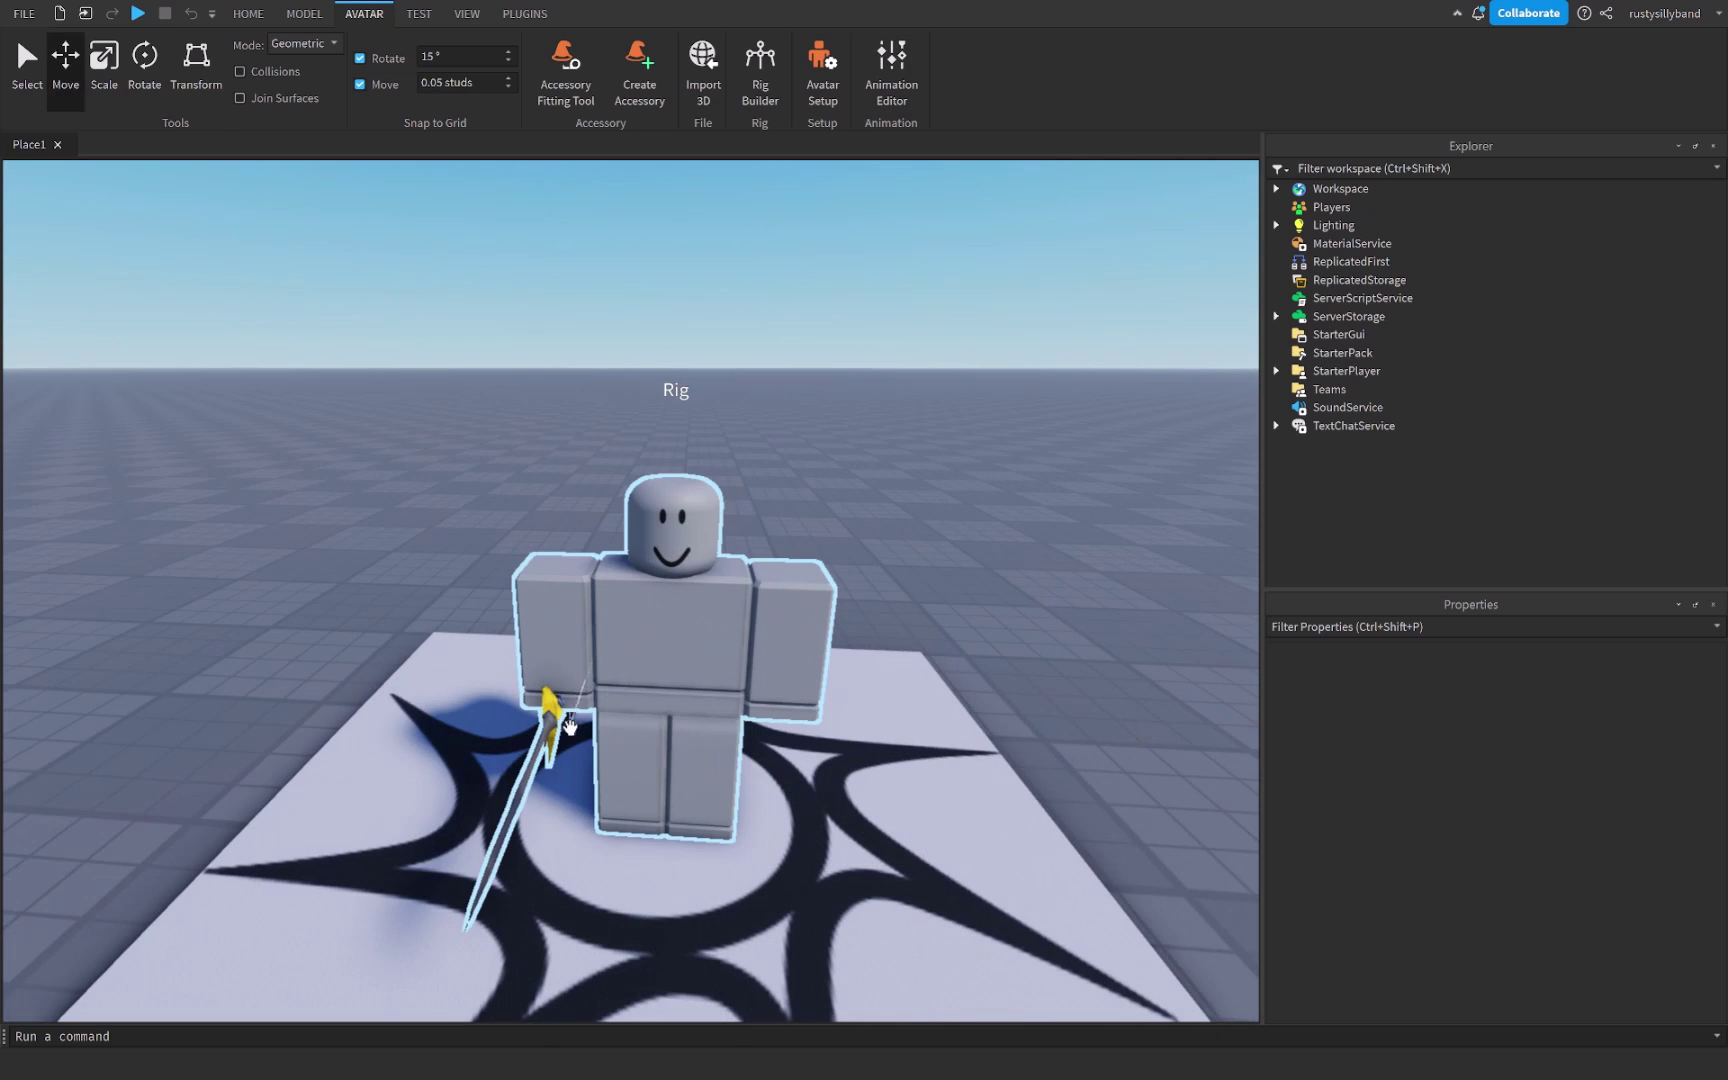
pyautogui.click(569, 726)
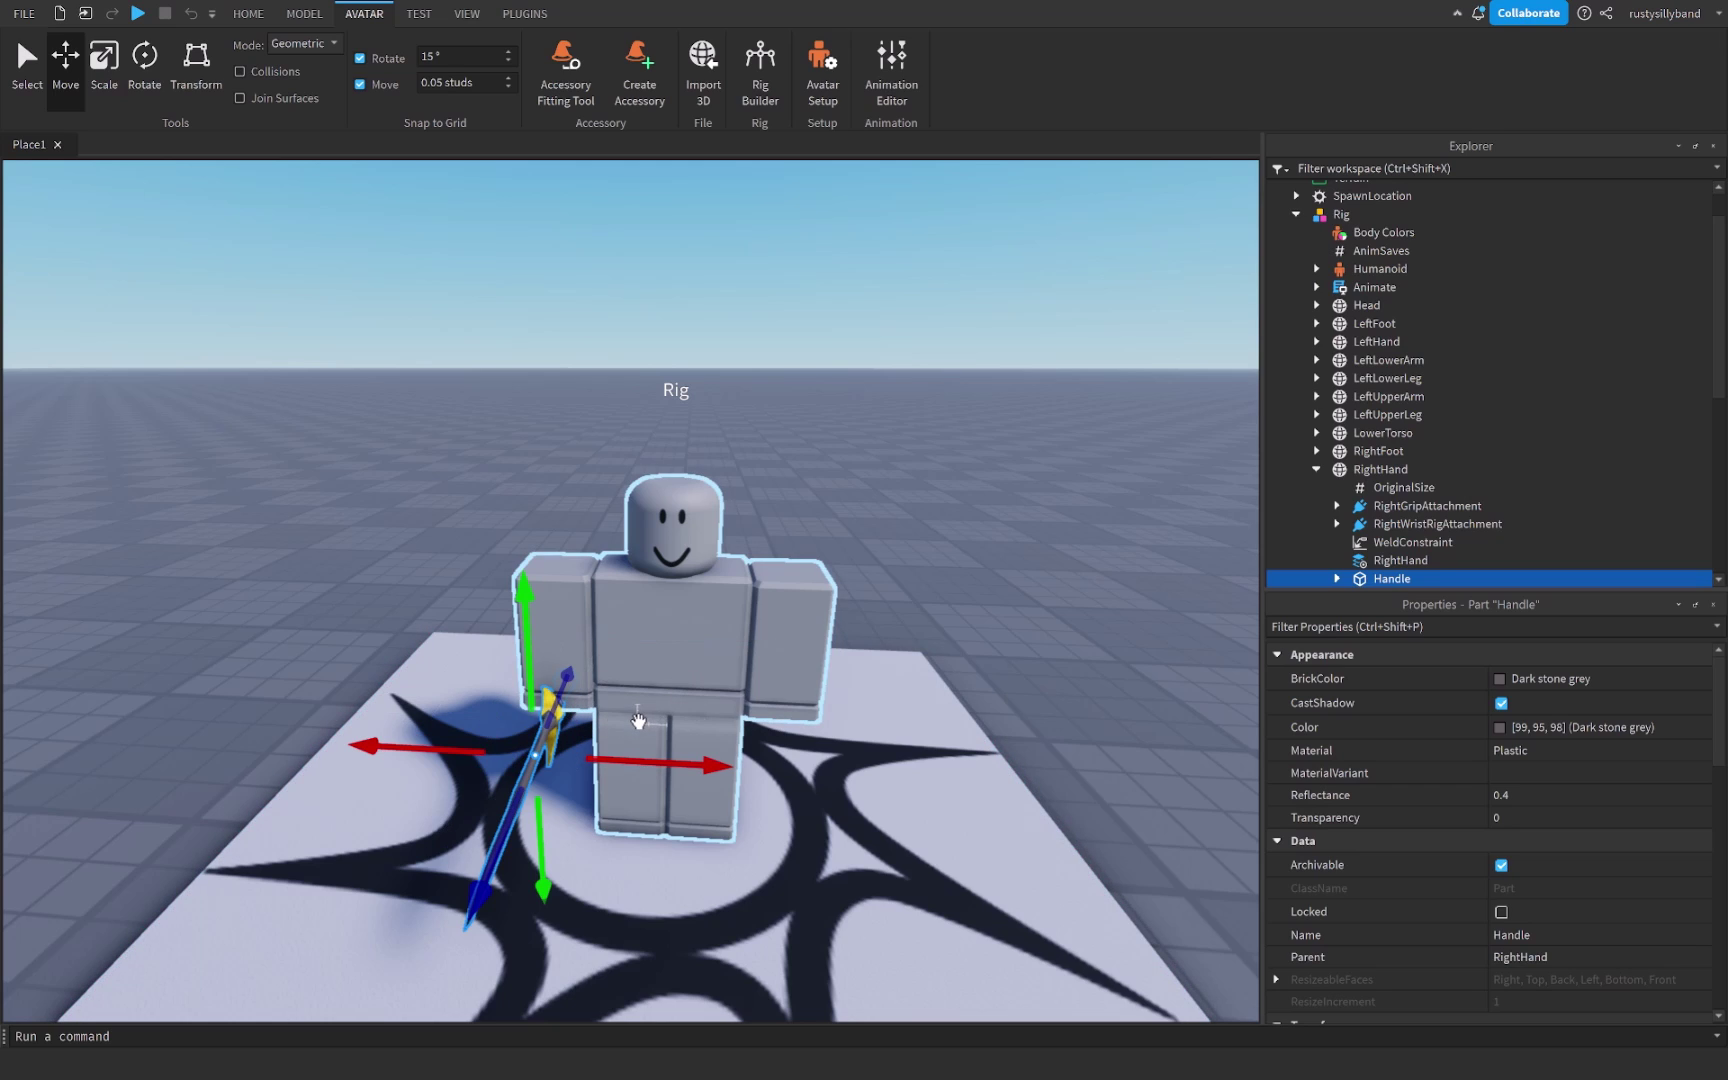
pyautogui.click(1294, 468)
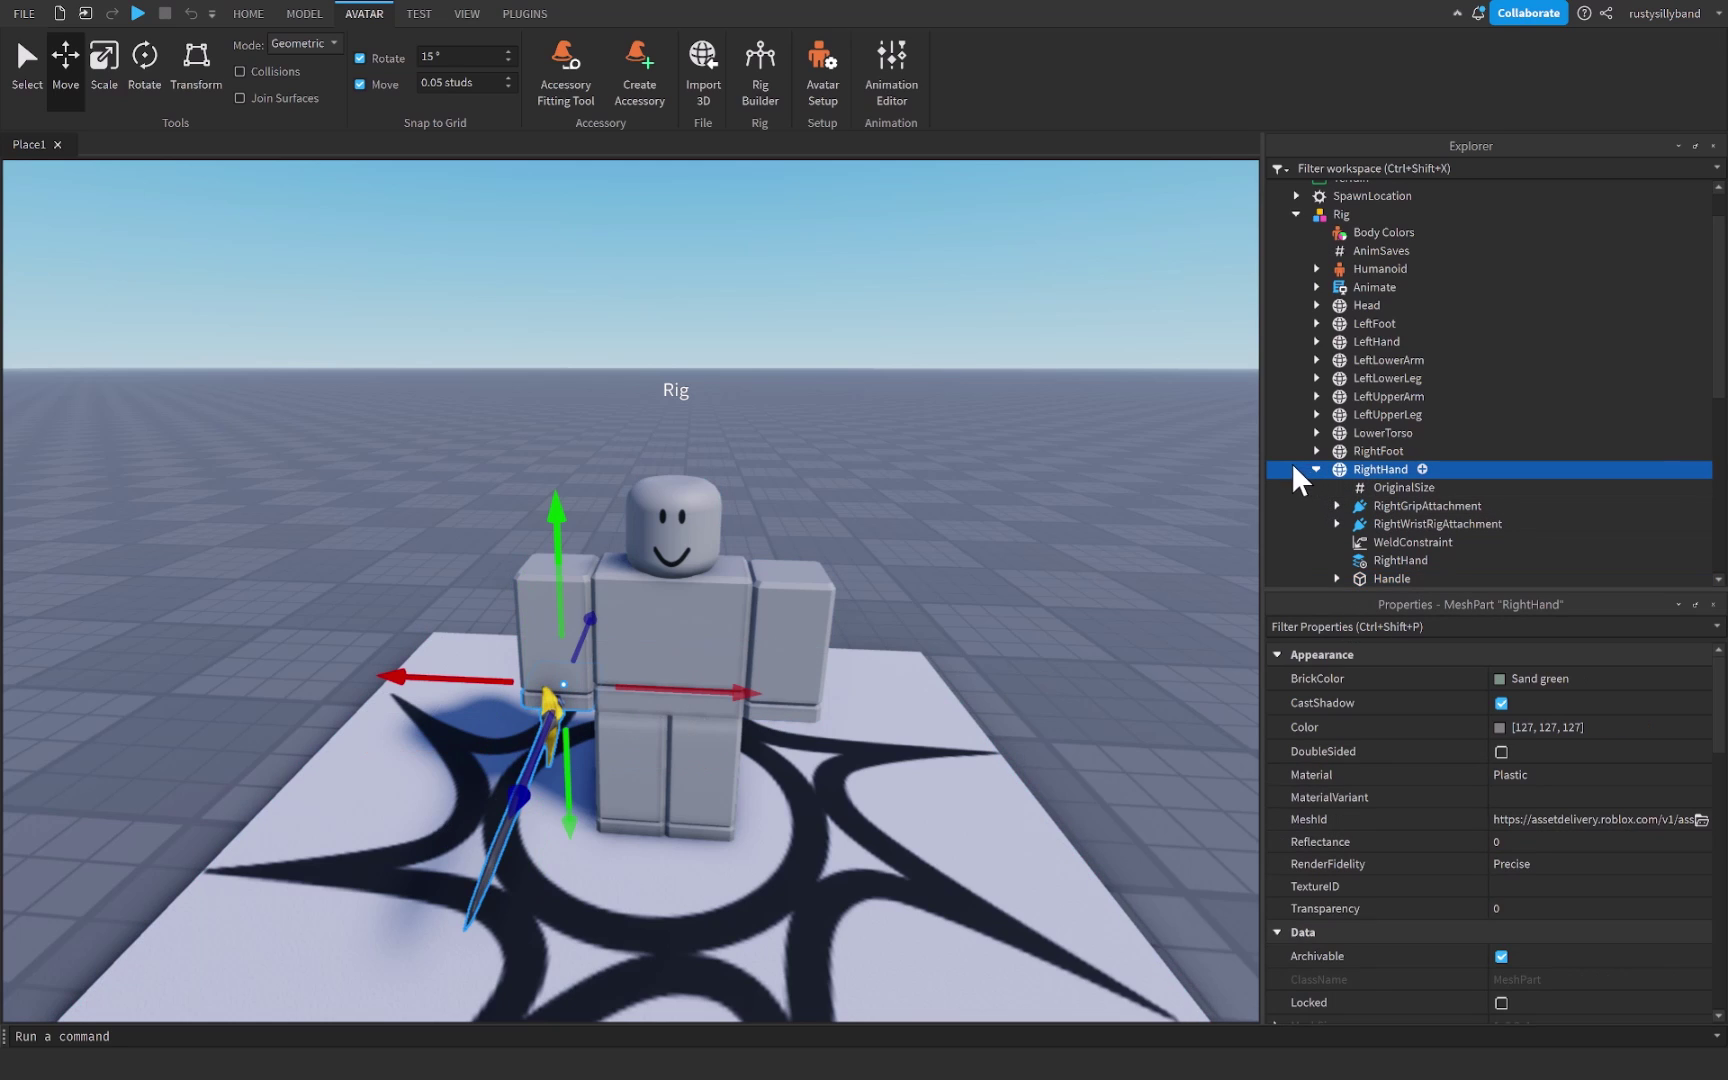
# Step: Insert a Tool object into the Workspace and rename it Sword
pyautogui.click(1314, 468)
pyautogui.click(1295, 261)
pyautogui.click(906, 451)
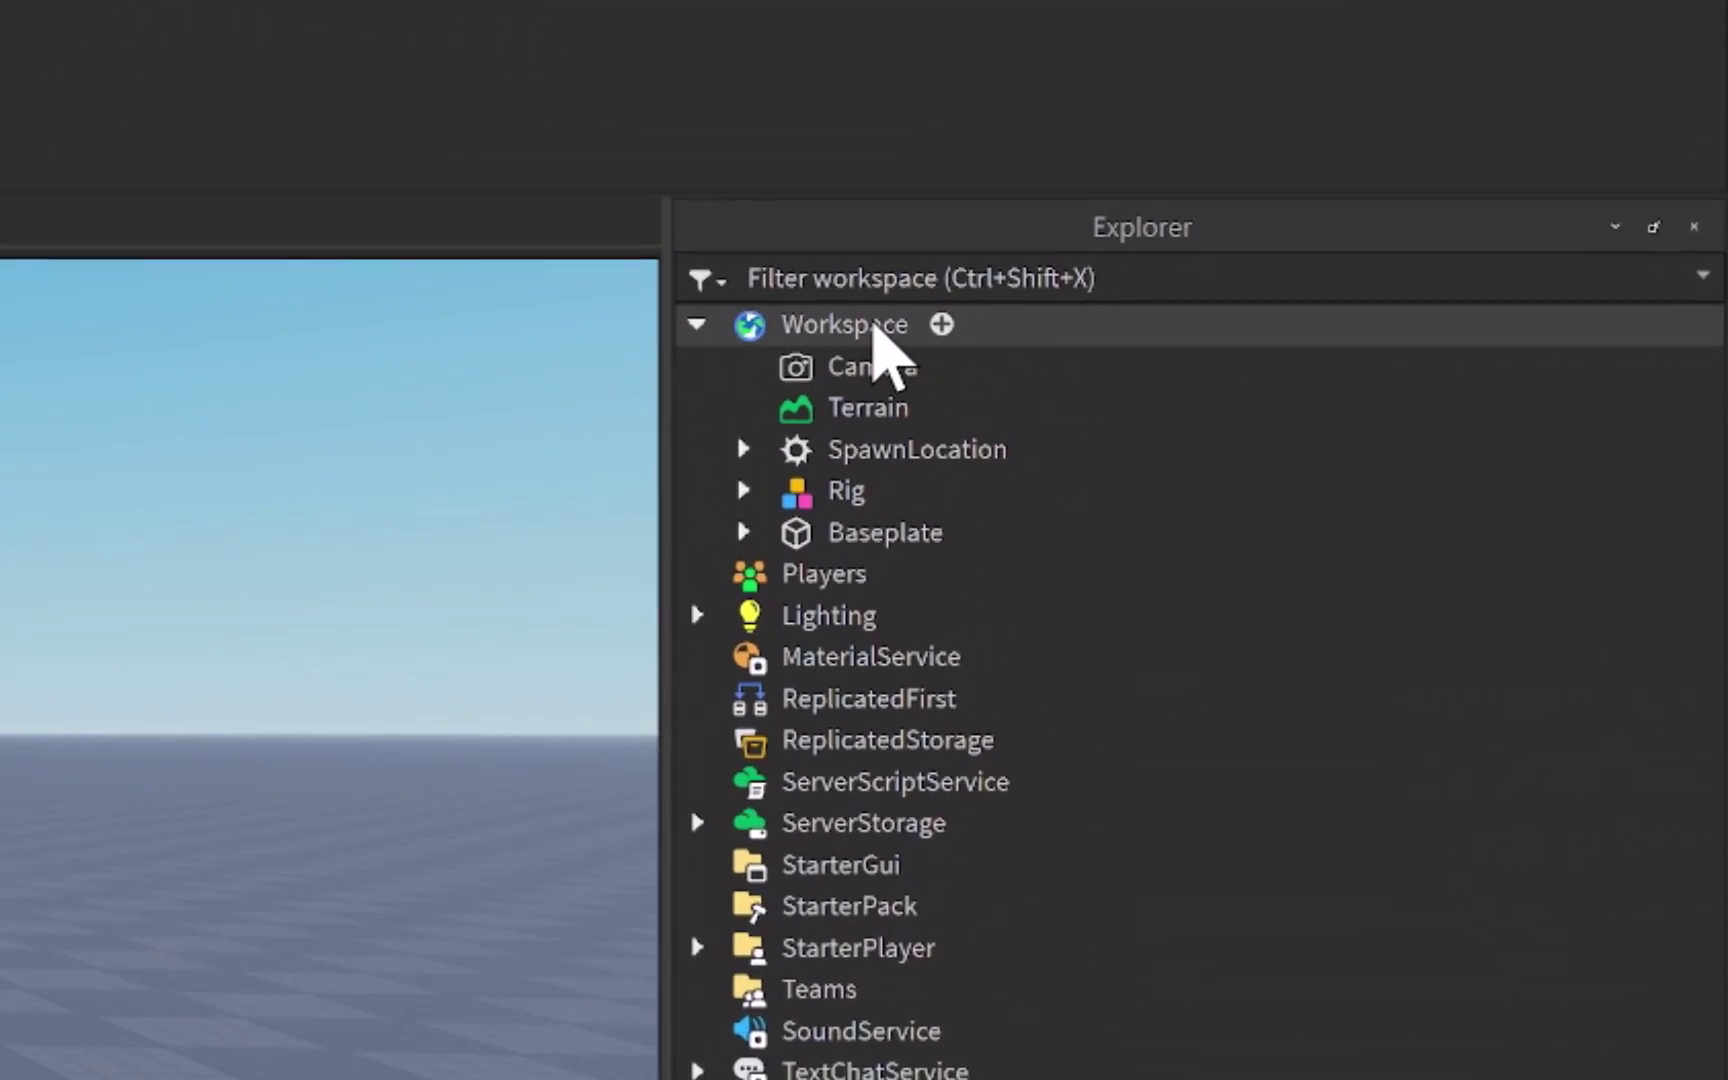
pyautogui.click(1345, 191)
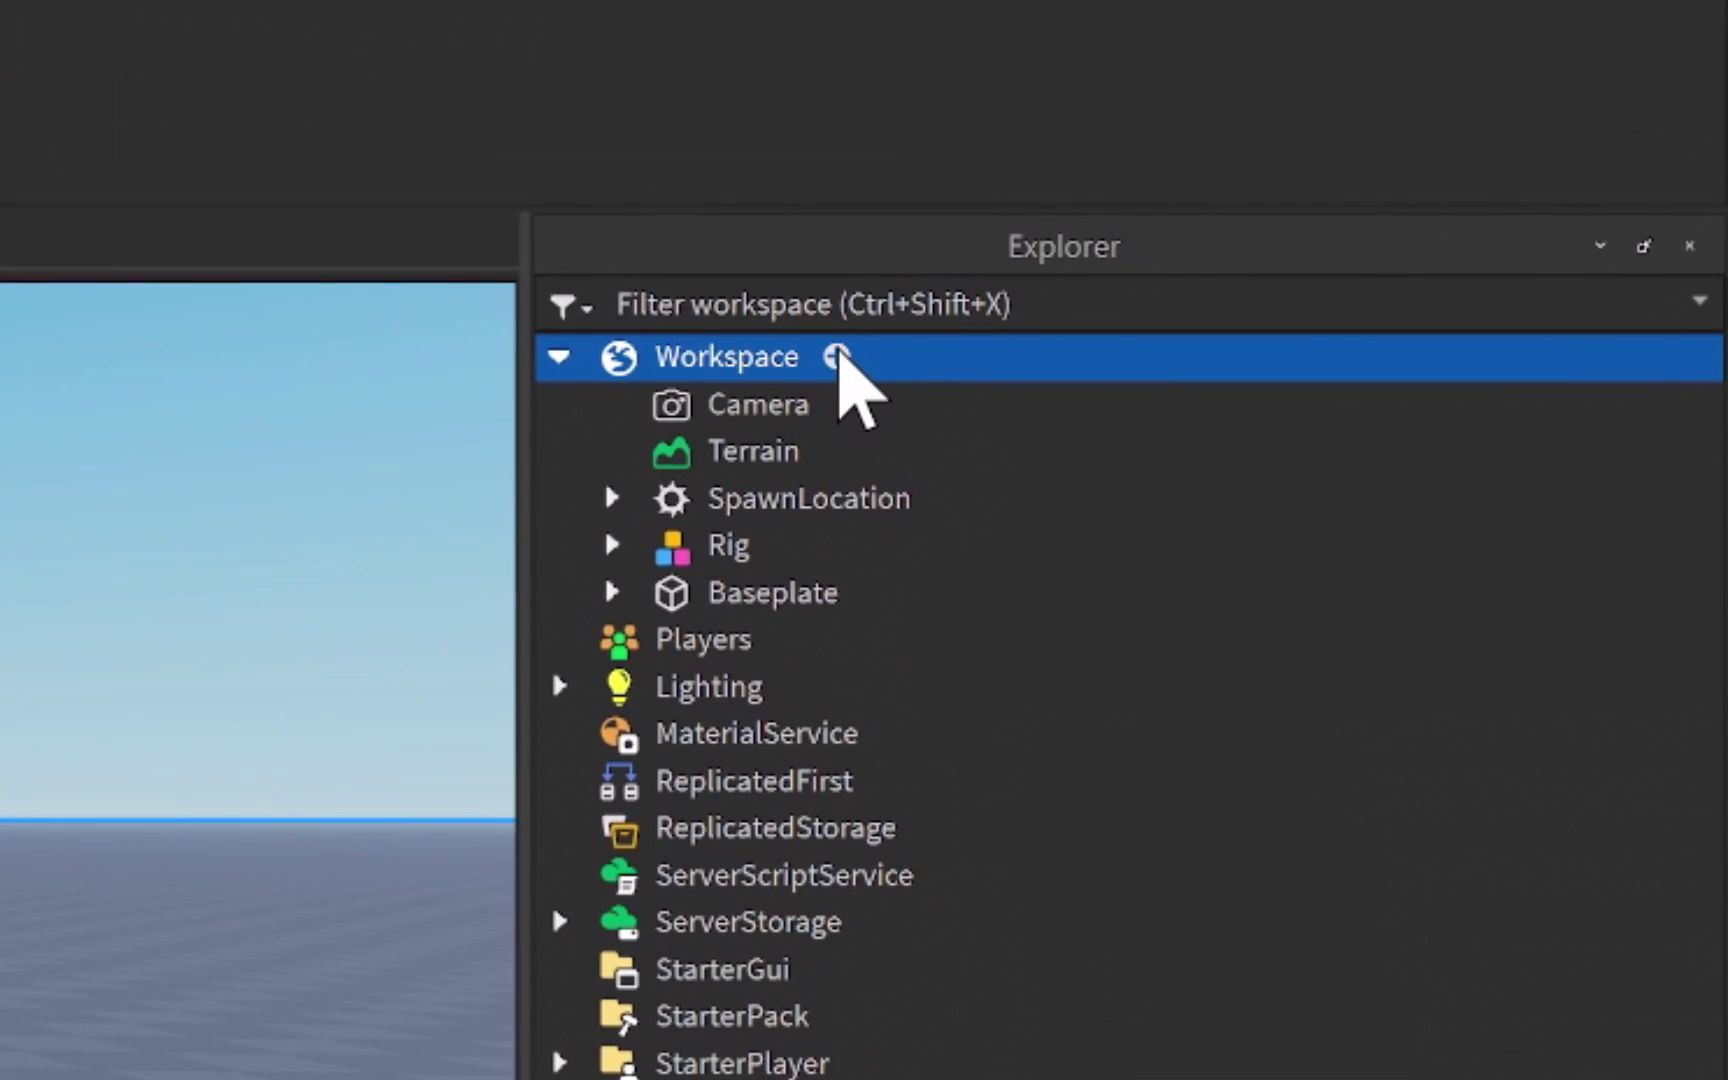
pyautogui.click(836, 357)
pyautogui.click(729, 766)
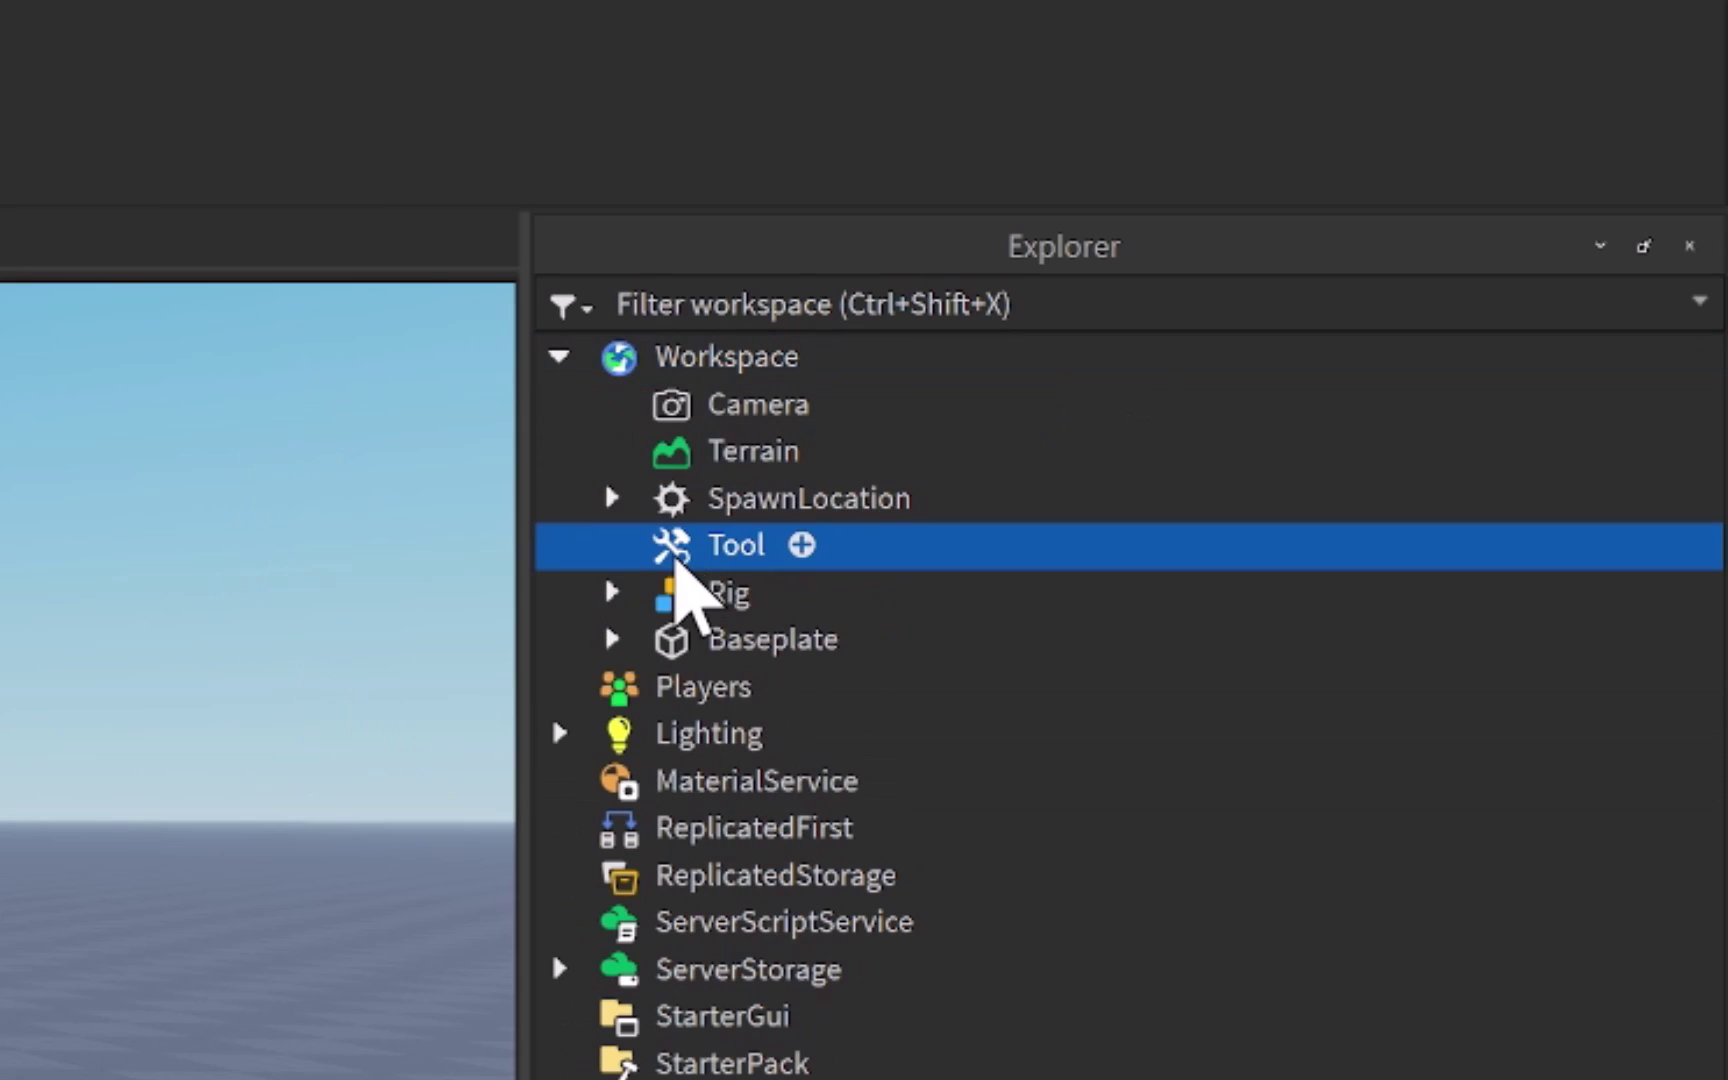
pyautogui.click(748, 532)
pyautogui.write('Sword')
pyautogui.press('Return')
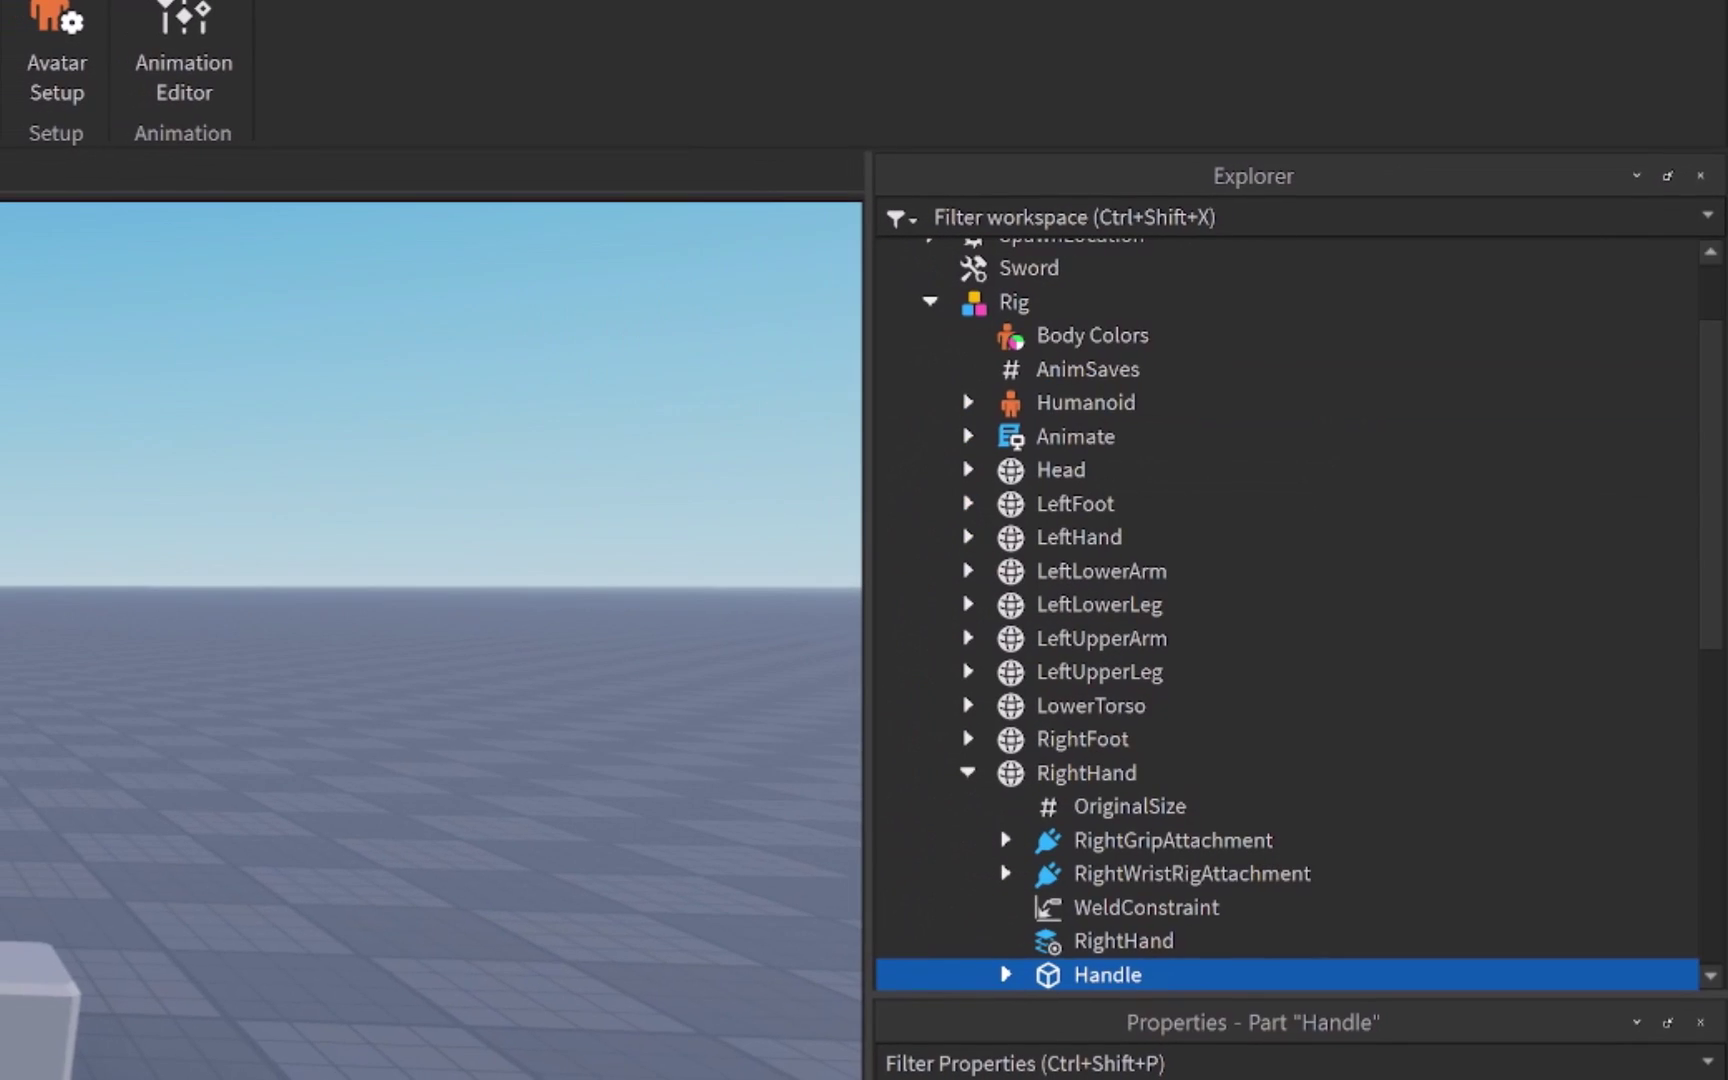
# Step: Move the Handle part out of the rig's RightHand and into the Sword tool
pyautogui.moveTo(1130, 985); pyautogui.dragTo(1150, 388)
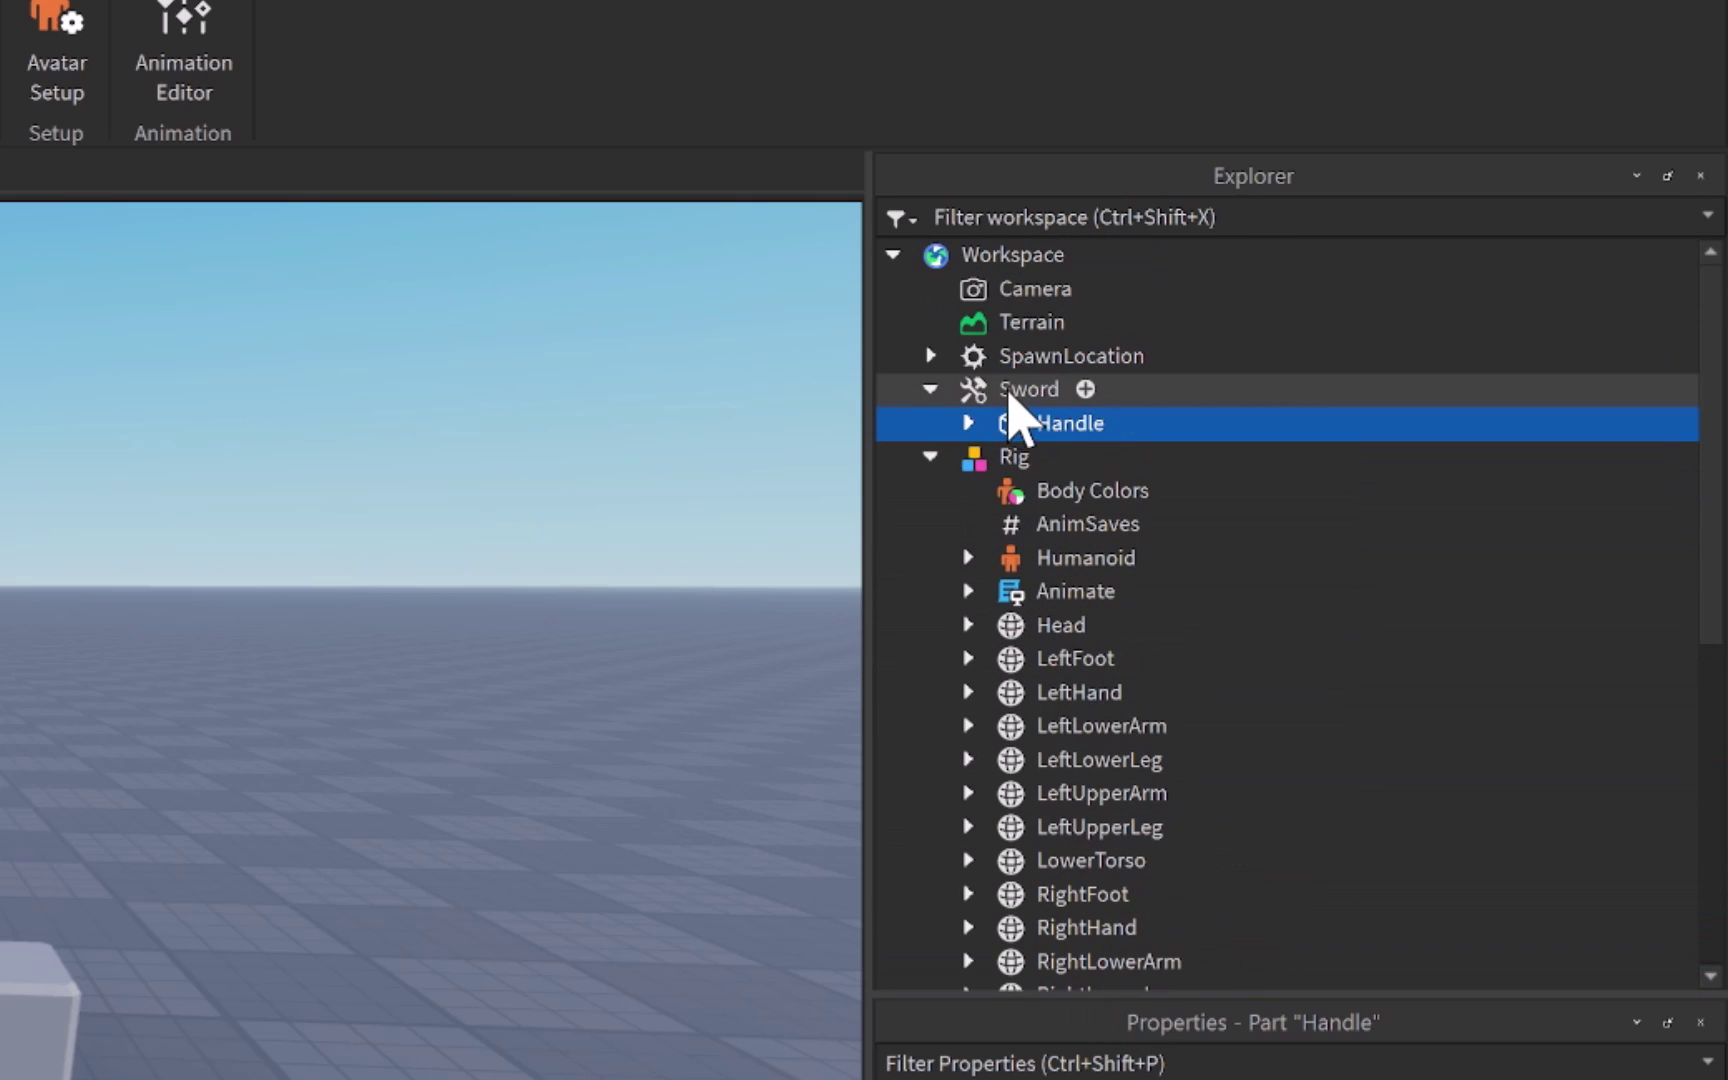
pyautogui.scroll(-5, 1130, 567)
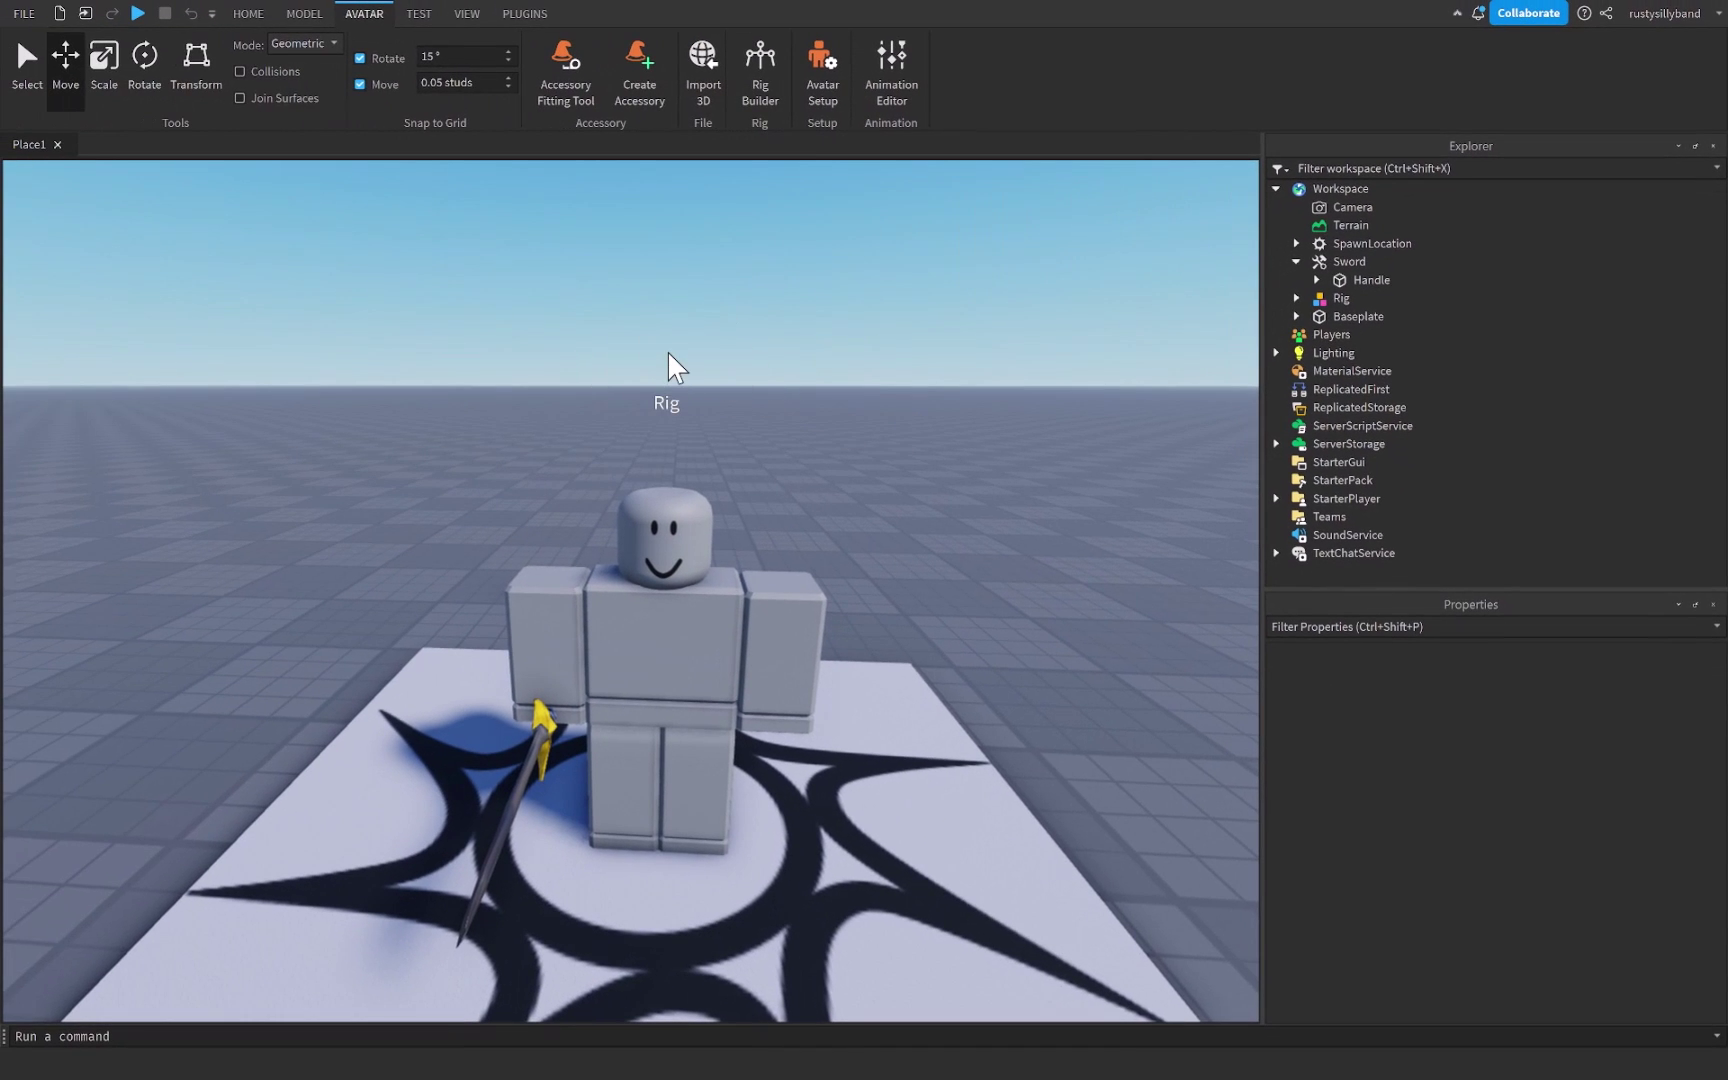
# Step: Reopen the rig's swing animation in the Animation Editor and set its animation priority to Action
pyautogui.click(878, 84)
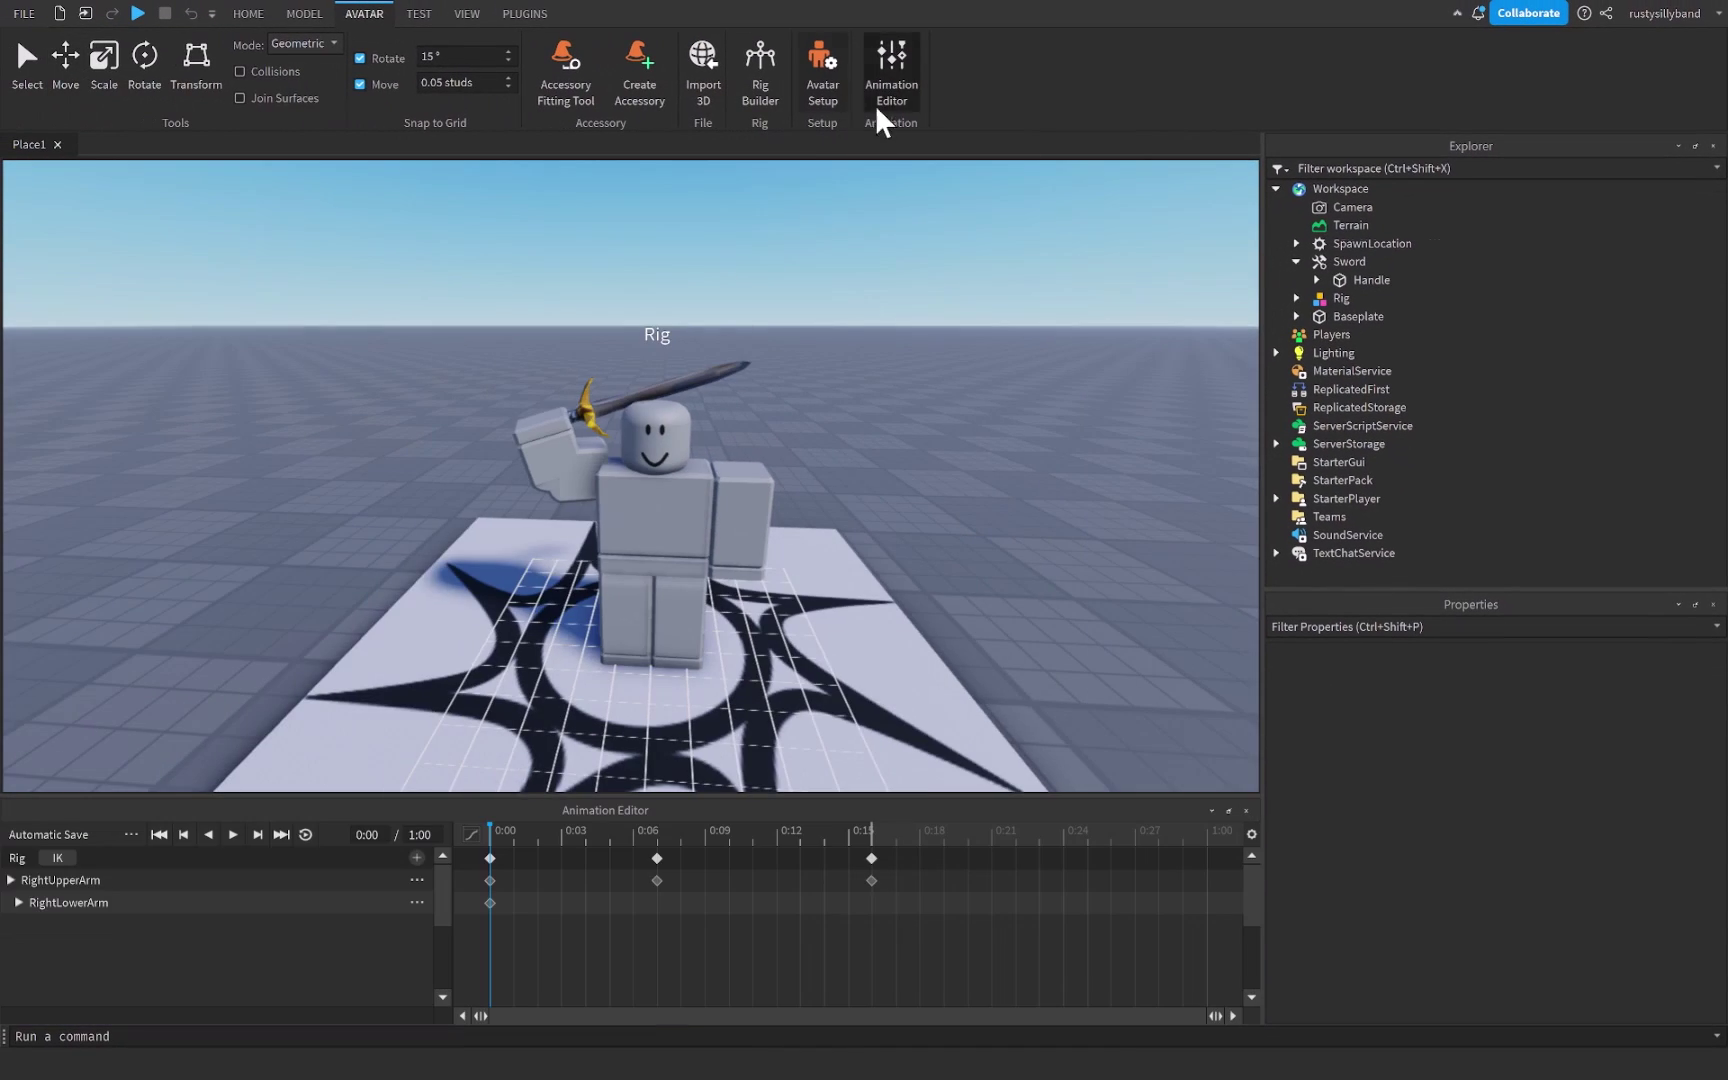
pyautogui.click(132, 836)
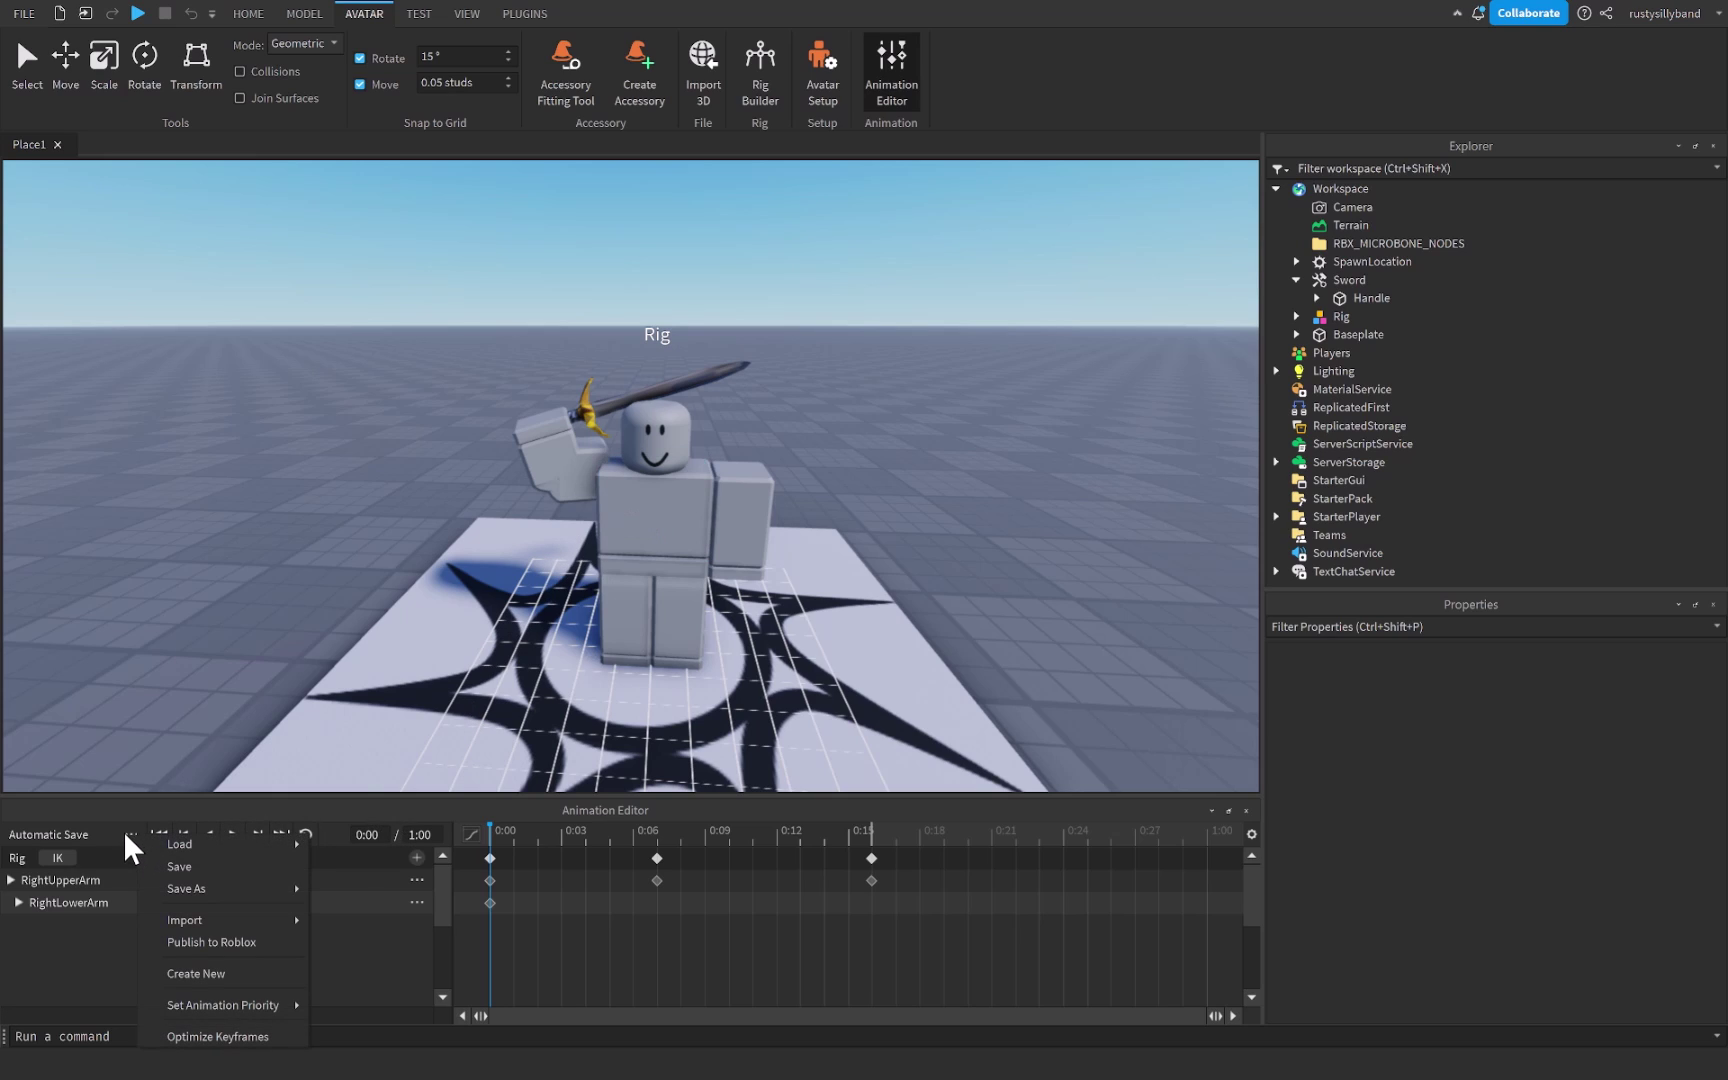
pyautogui.moveTo(258, 1000)
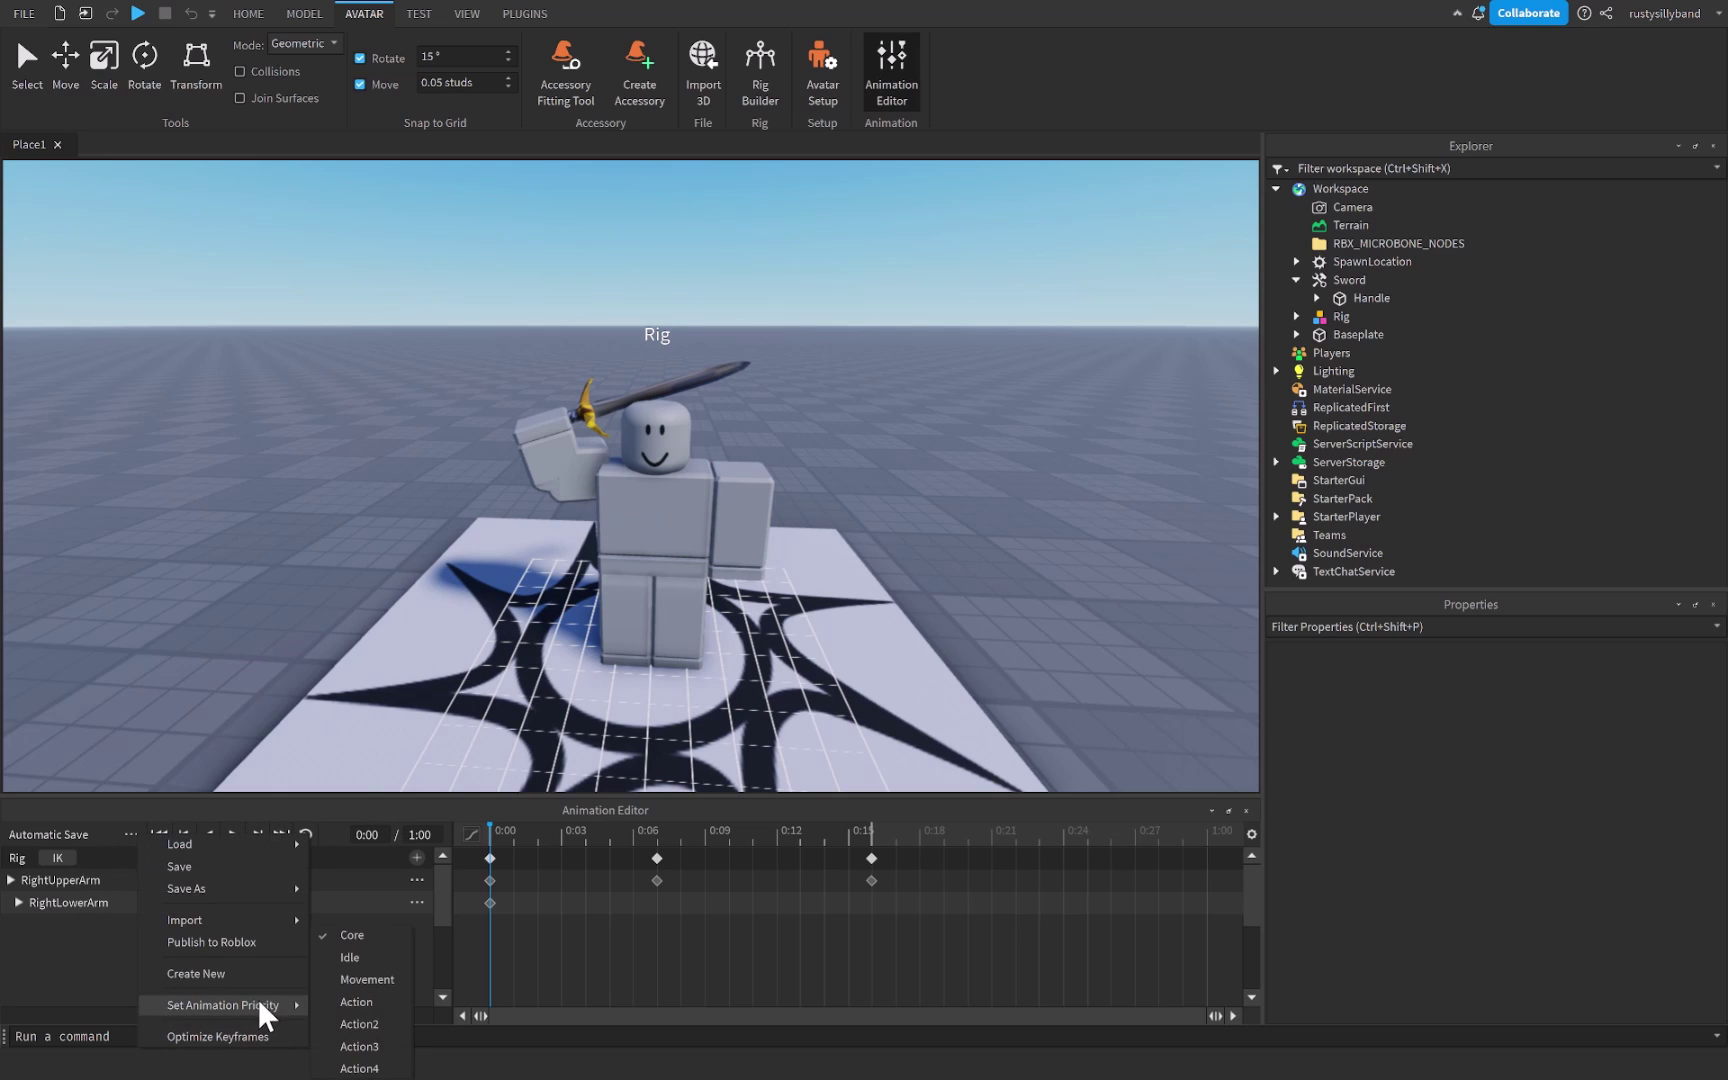
pyautogui.click(355, 1001)
# Step: Publish the swing animation to Roblox with the title SwordSwingTutorial and the creator kept as Me
pyautogui.click(129, 842)
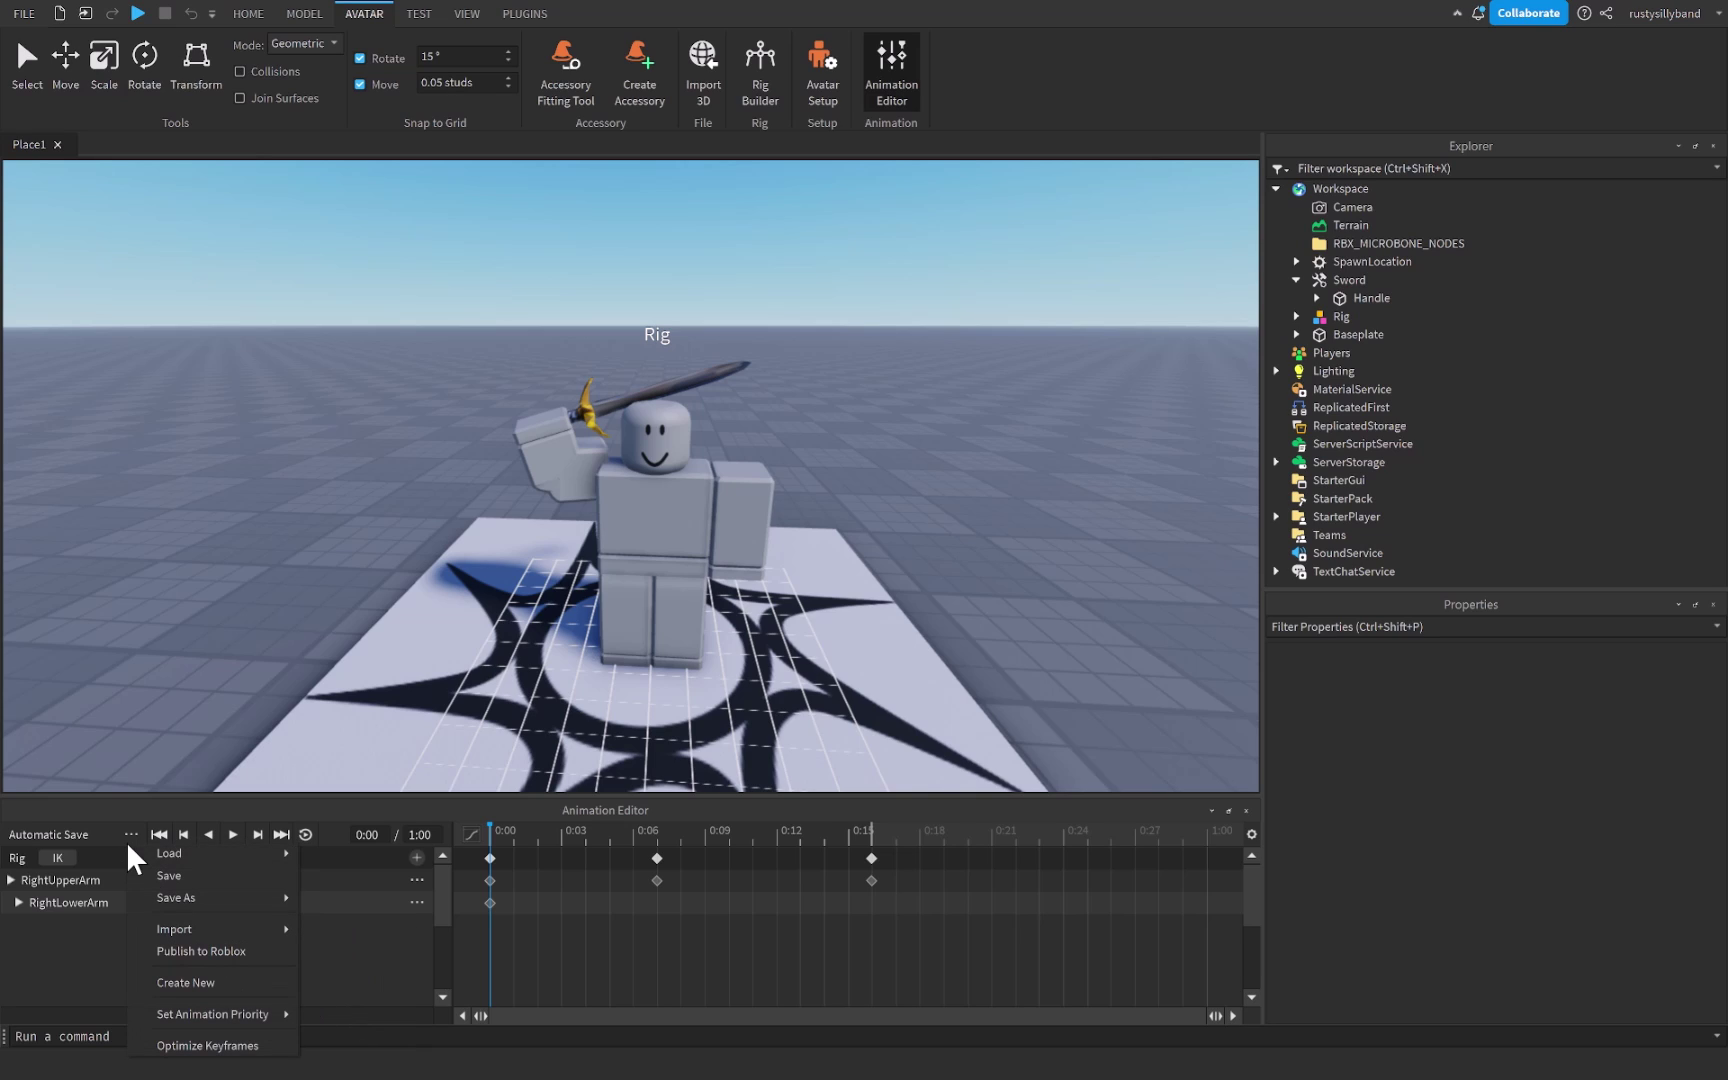
pyautogui.click(208, 950)
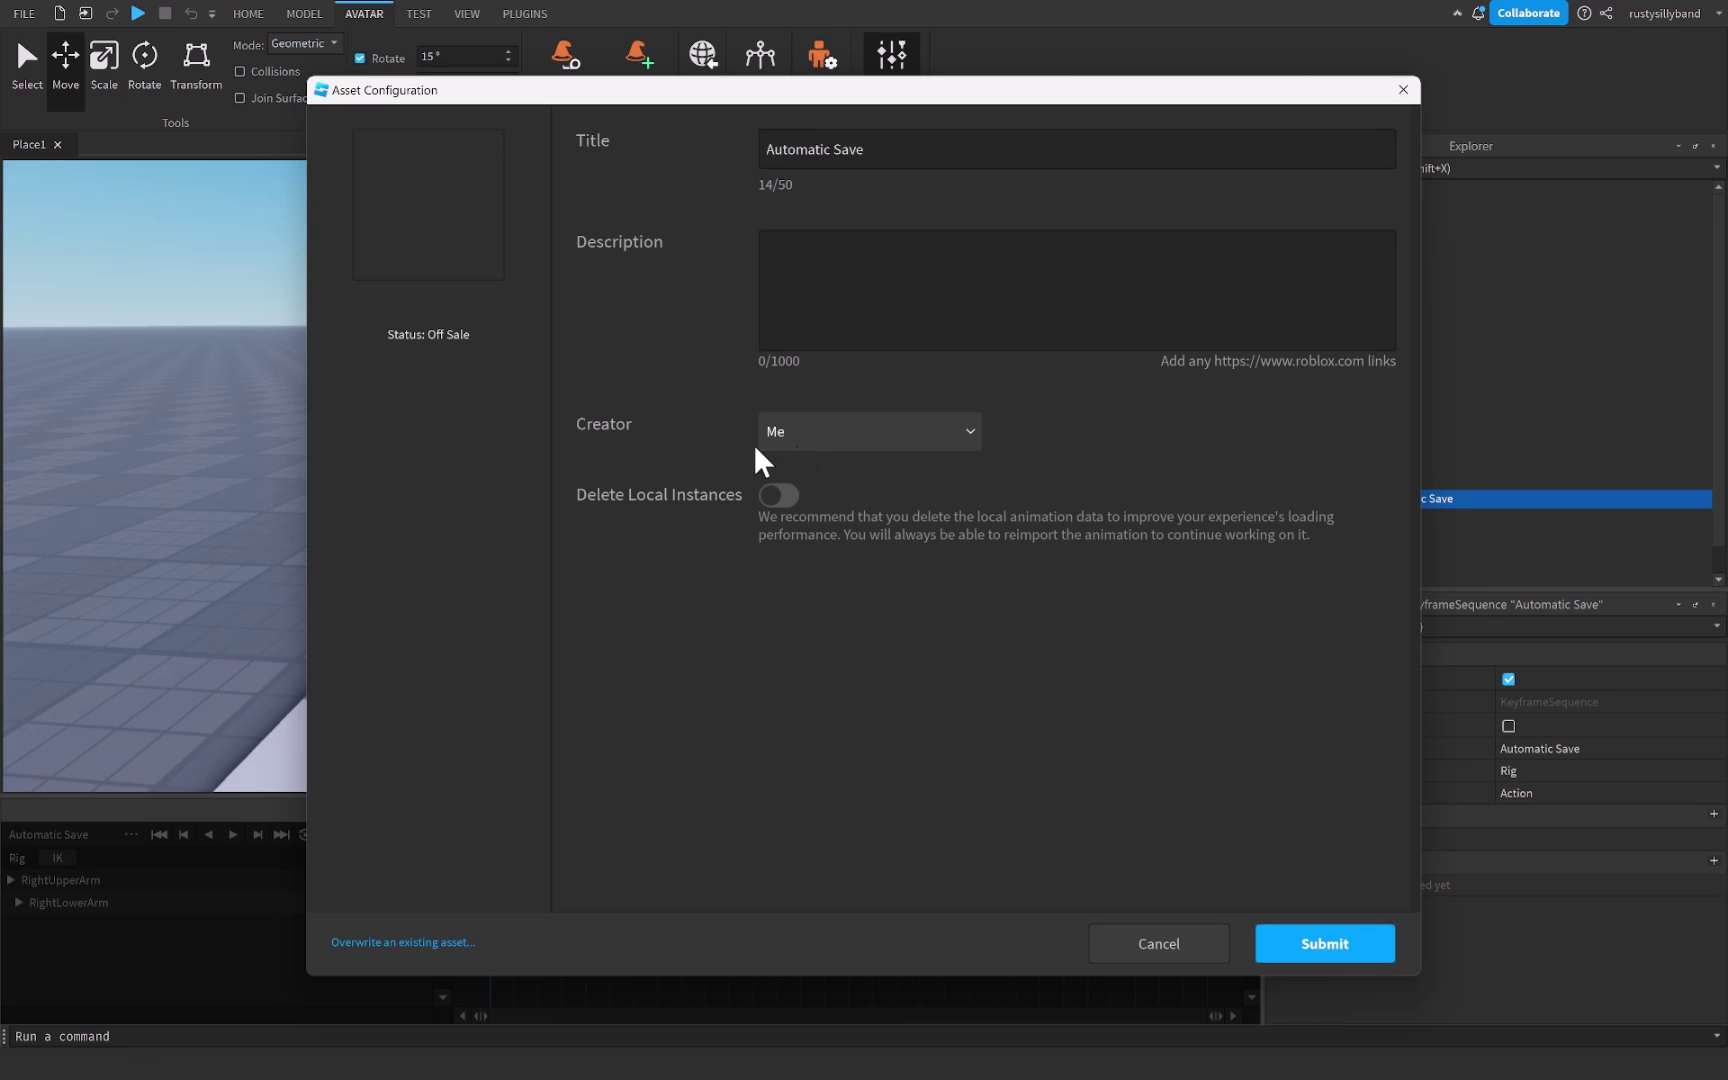
pyautogui.click(815, 433)
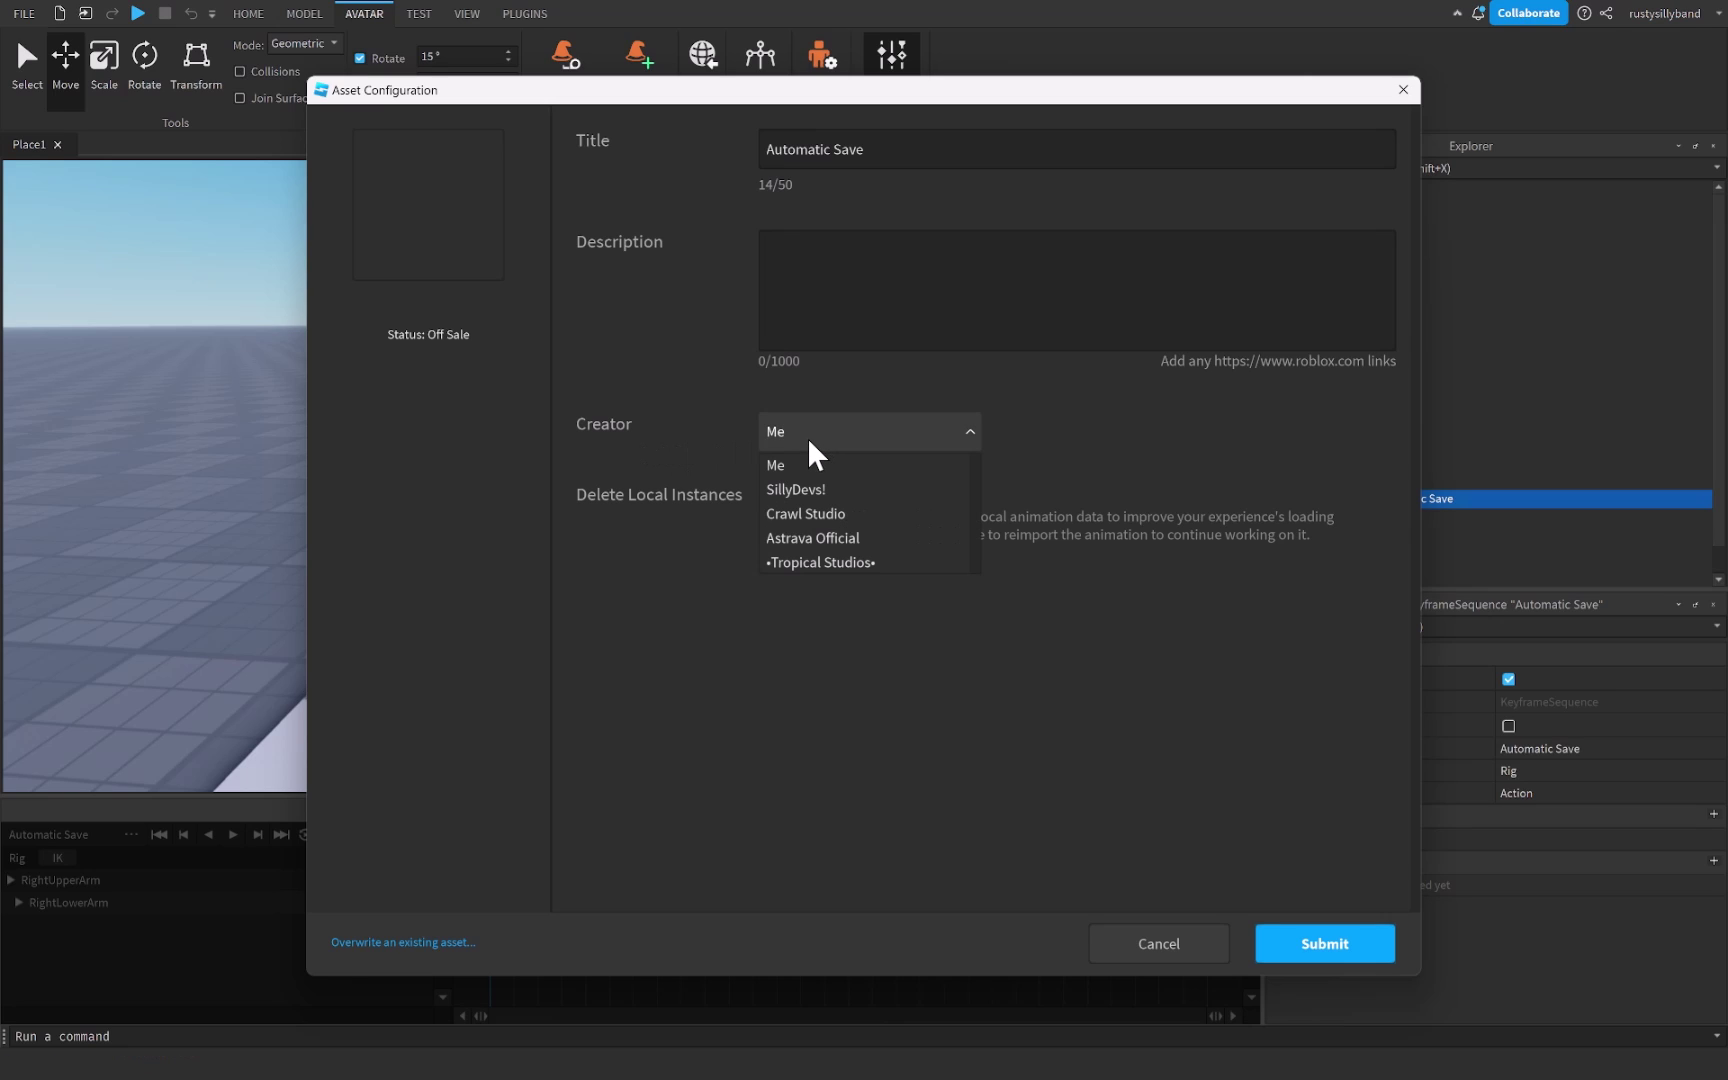
pyautogui.click(809, 437)
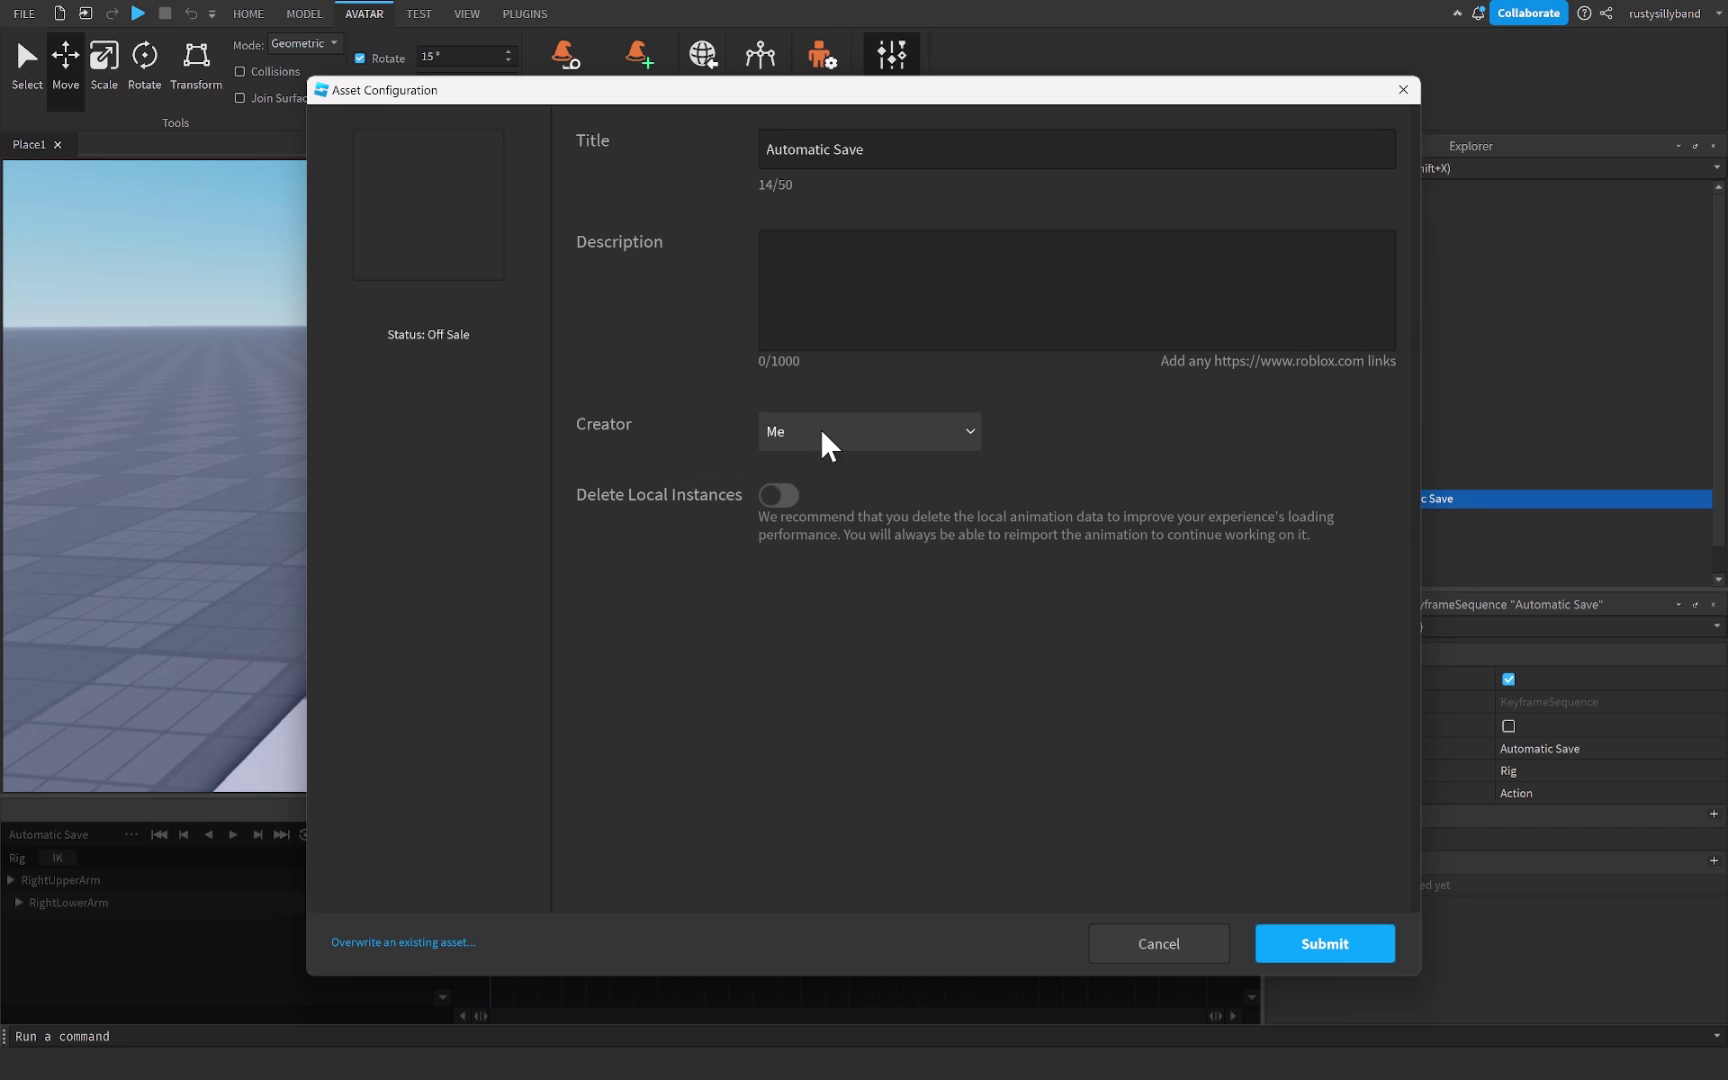
pyautogui.click(899, 148)
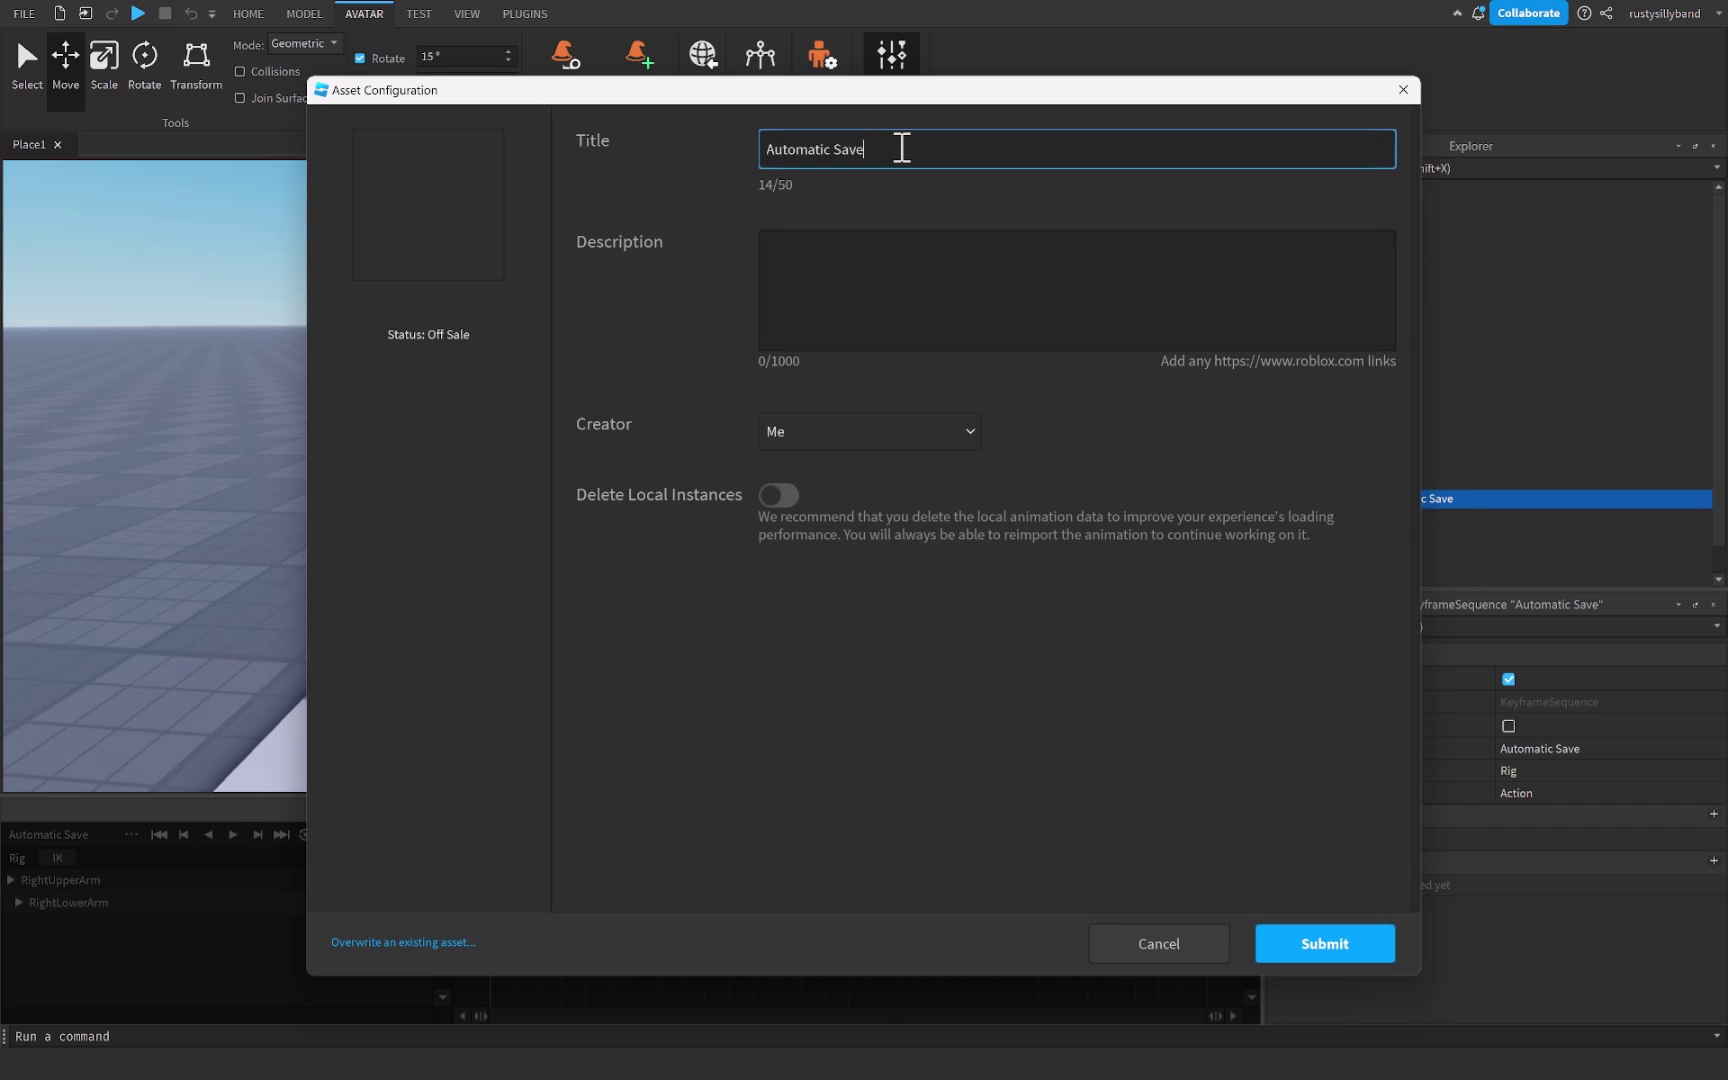
pyautogui.hotkey('ctrl', 'a')
pyautogui.write('SwordSwingTutorial')
pyautogui.click(1368, 948)
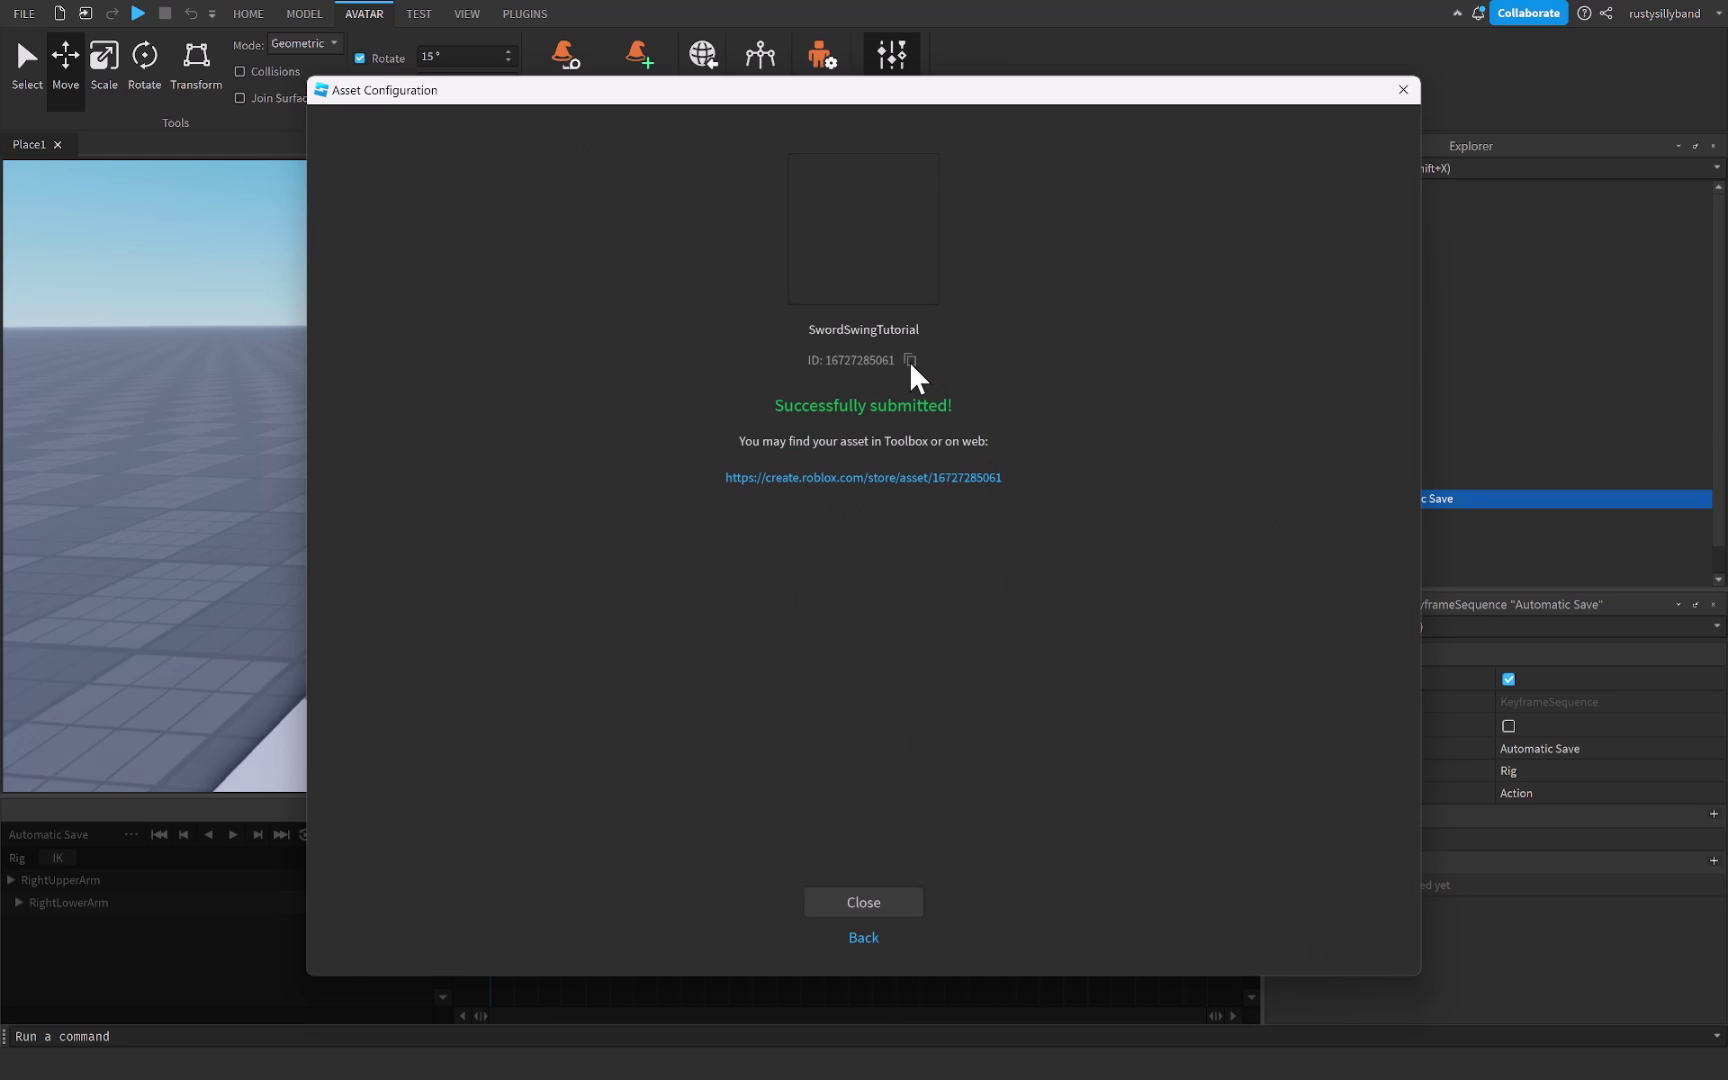
# Step: Copy the published animation's asset ID, then close the asset configuration dialog and the Animation Editor
pyautogui.click(909, 360)
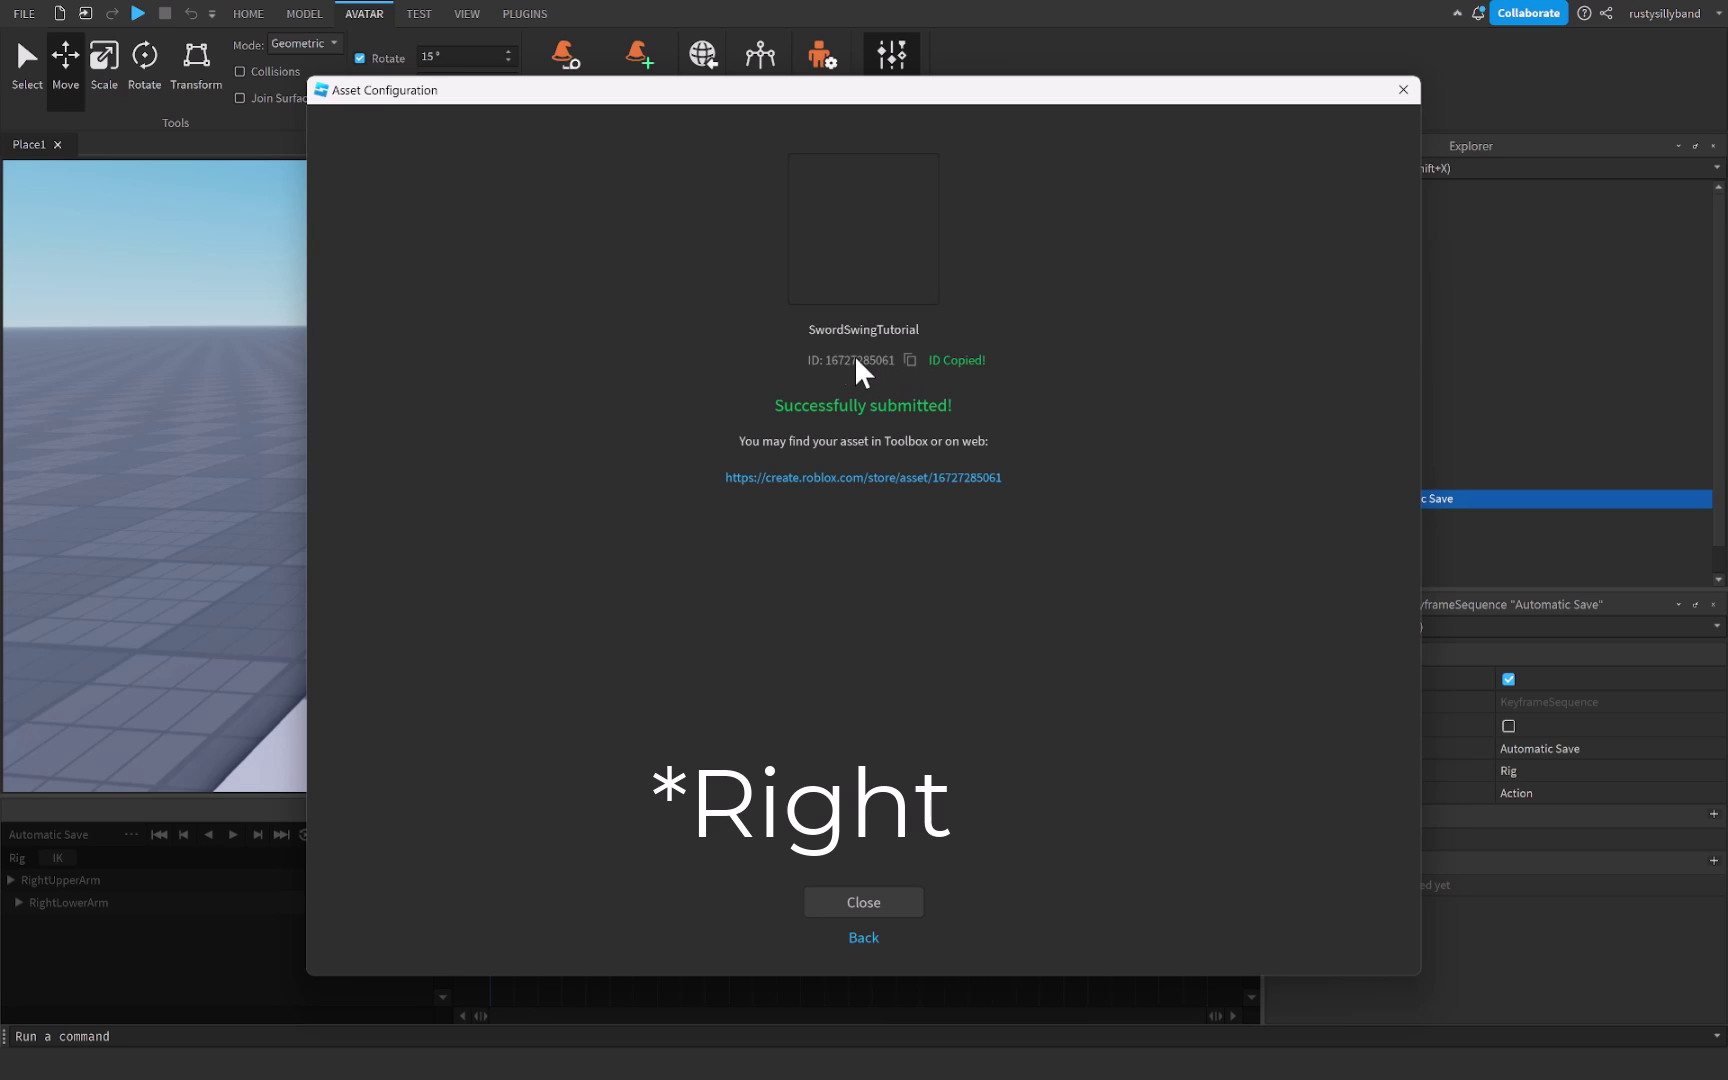
pyautogui.click(884, 903)
pyautogui.click(1243, 811)
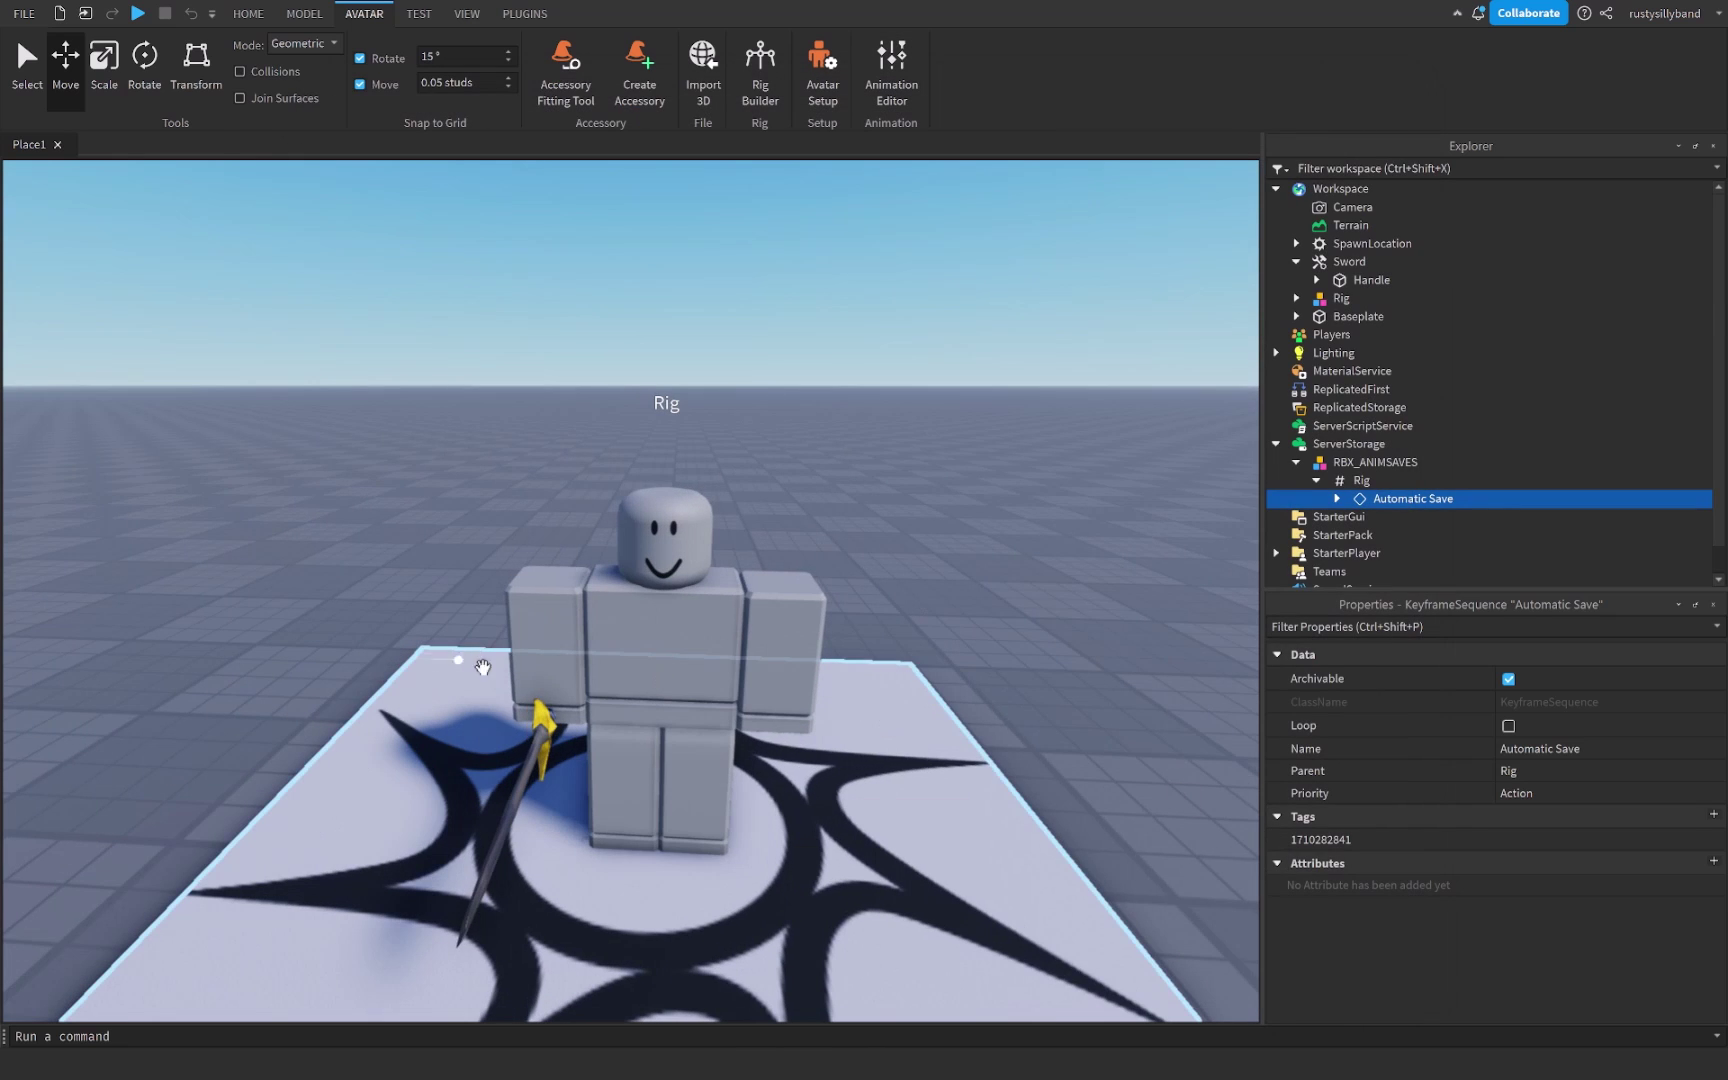
# Step: Delete the Rig model from the Workspace
pyautogui.click(672, 702)
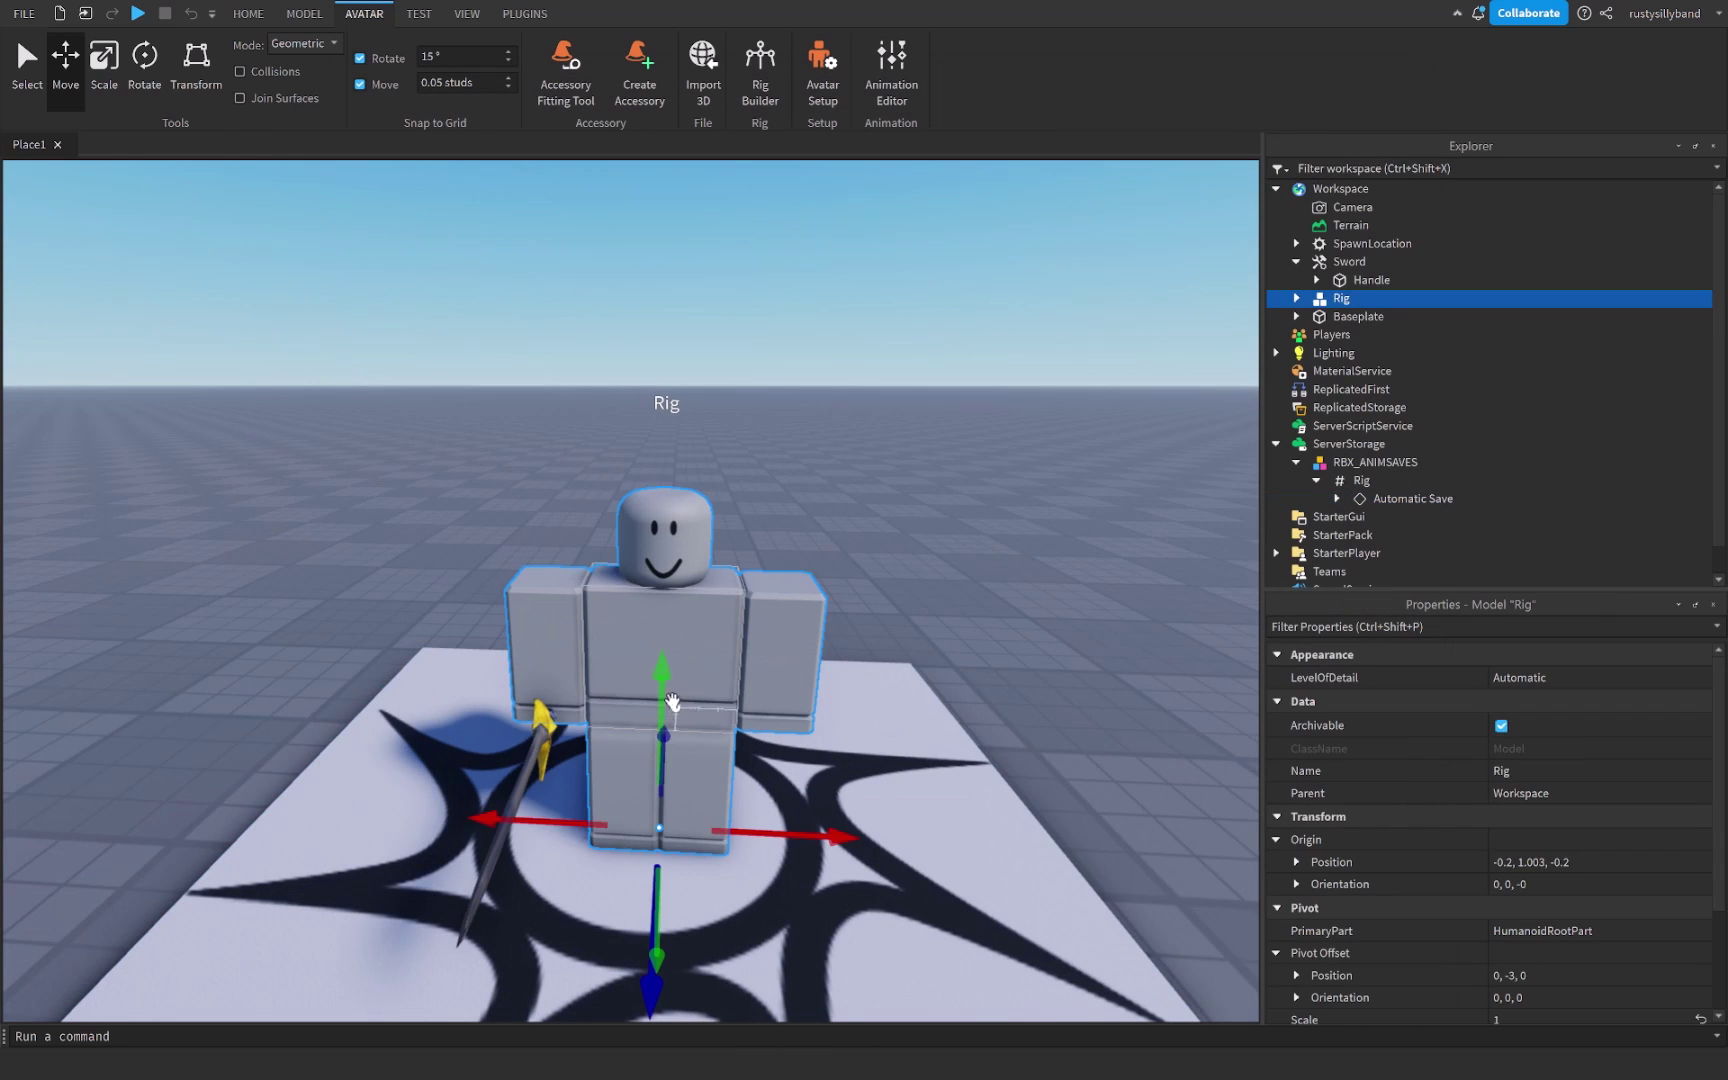
pyautogui.press('Delete')
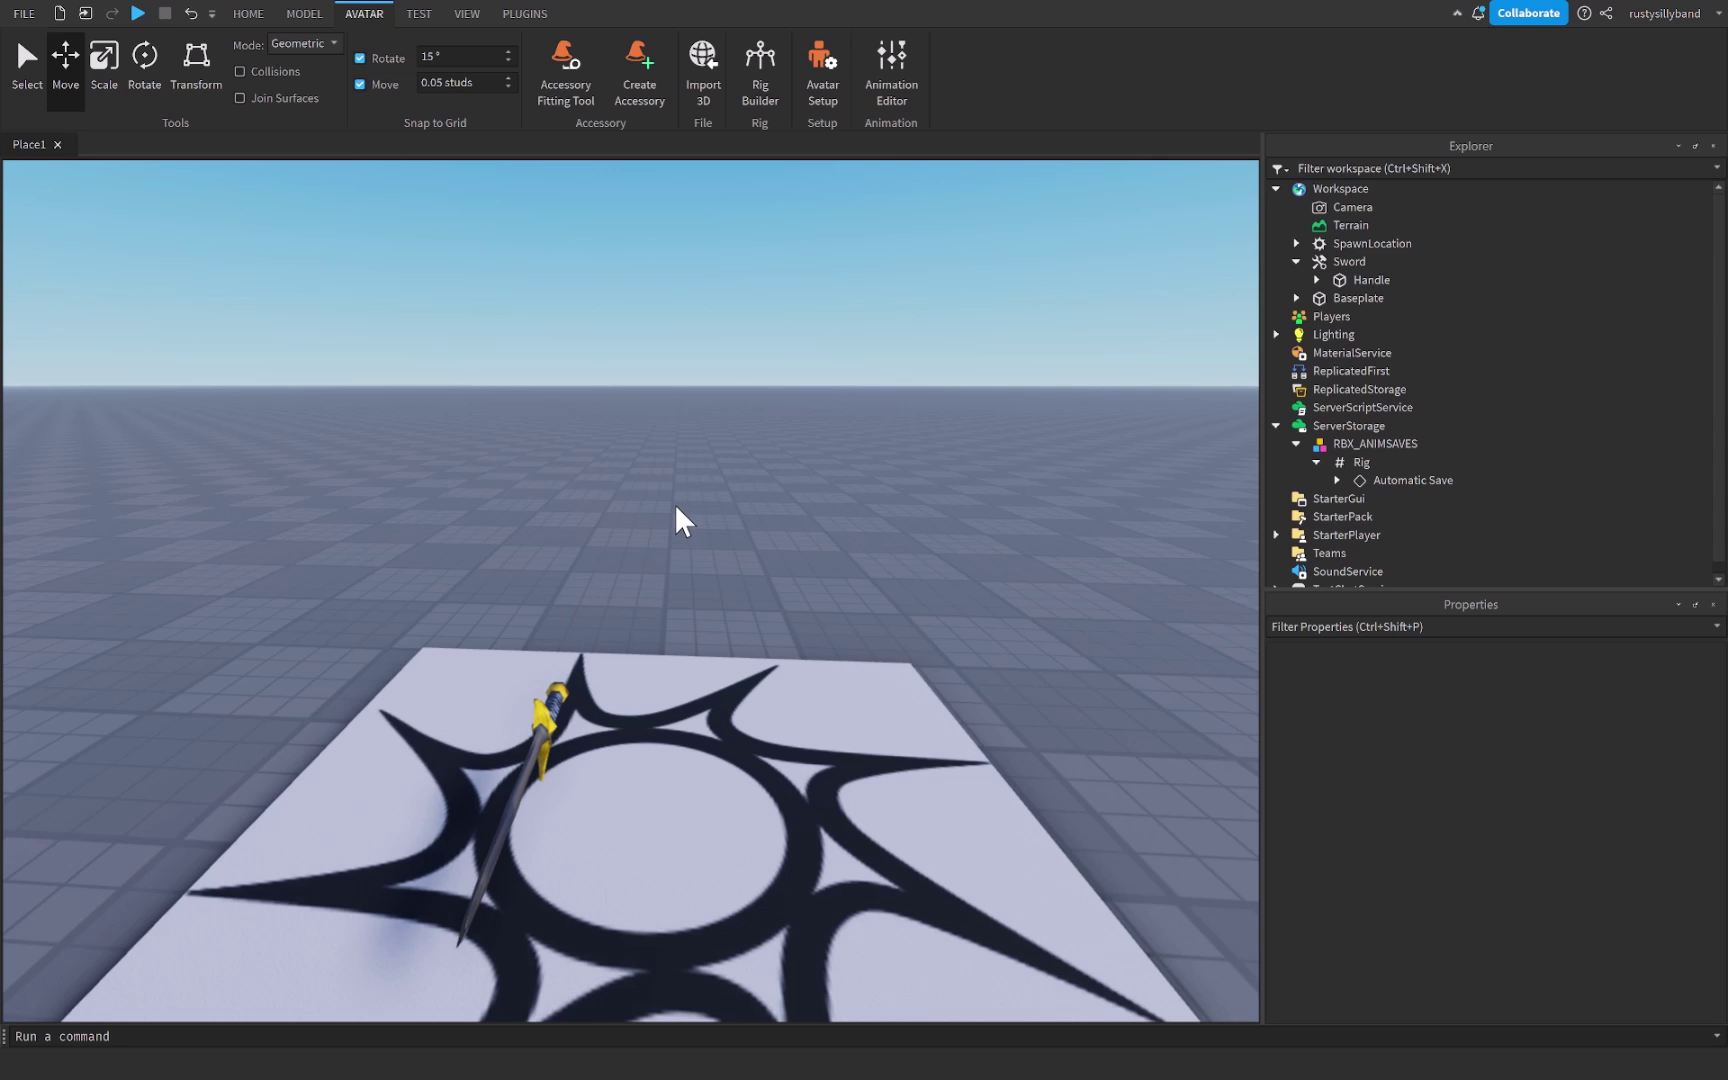
# Step: Insert a LocalScript into the Sword tool
pyautogui.click(1350, 262)
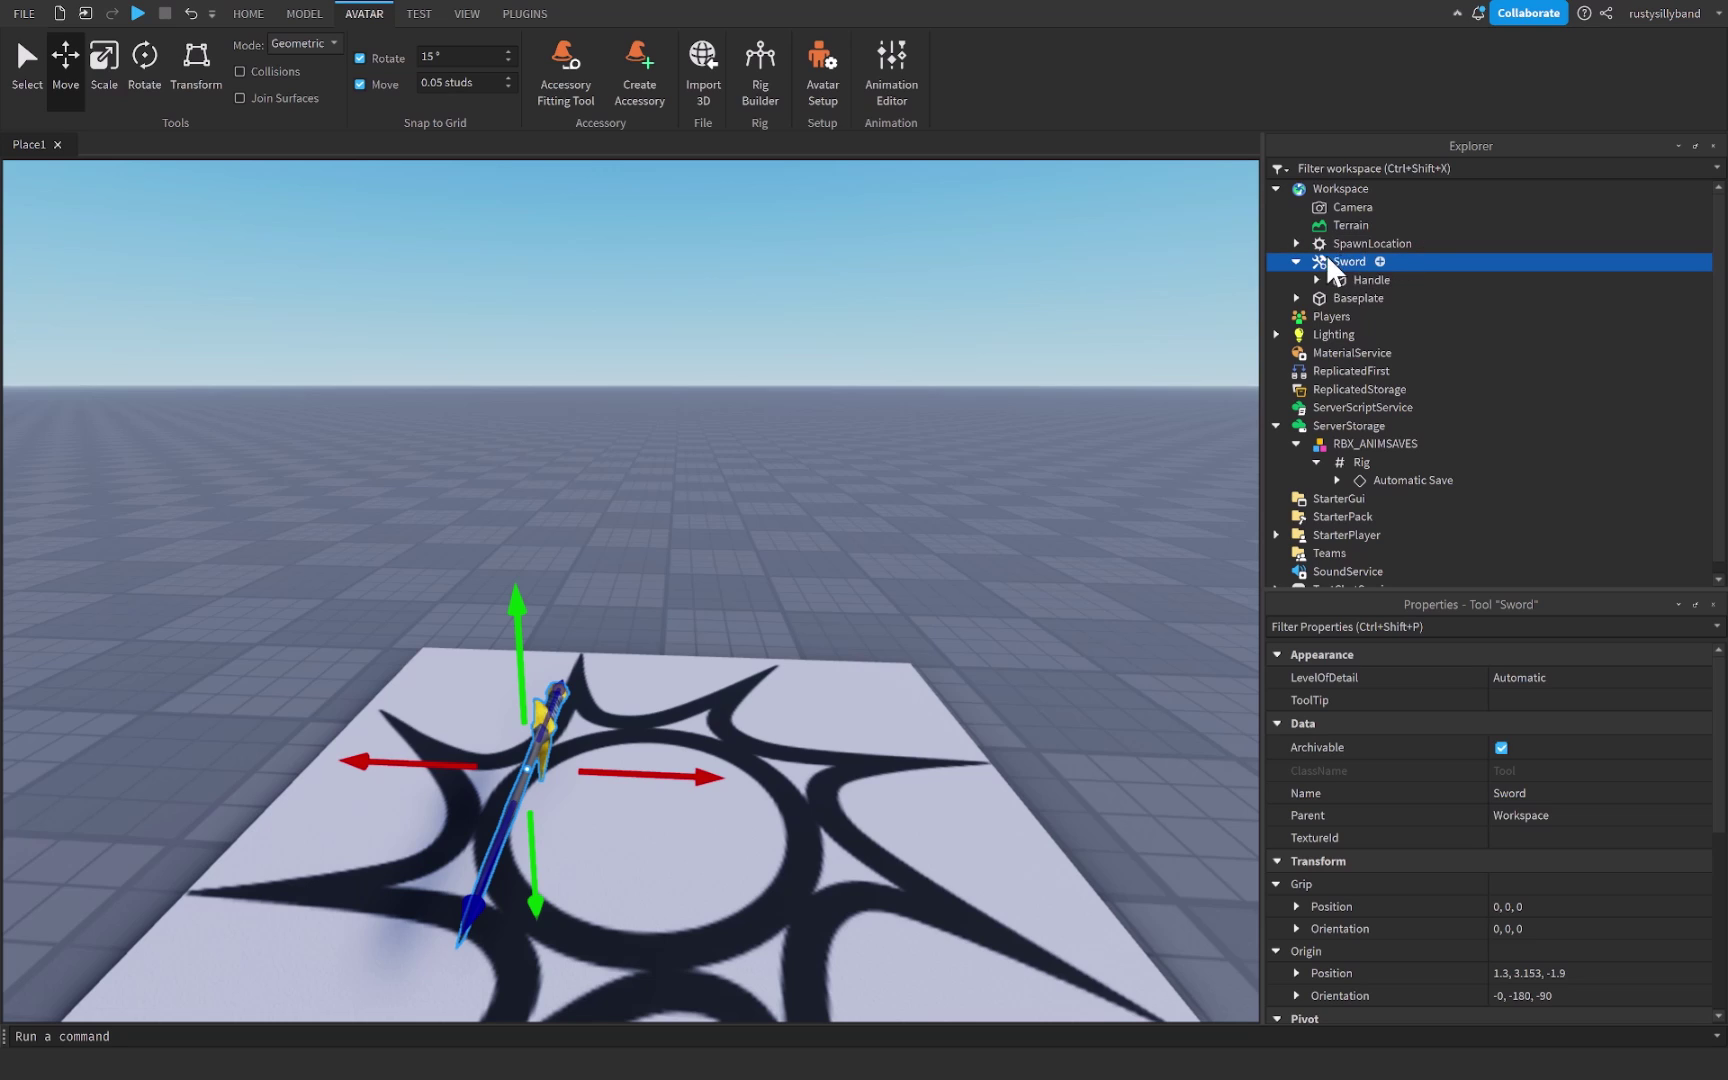
pyautogui.click(1379, 261)
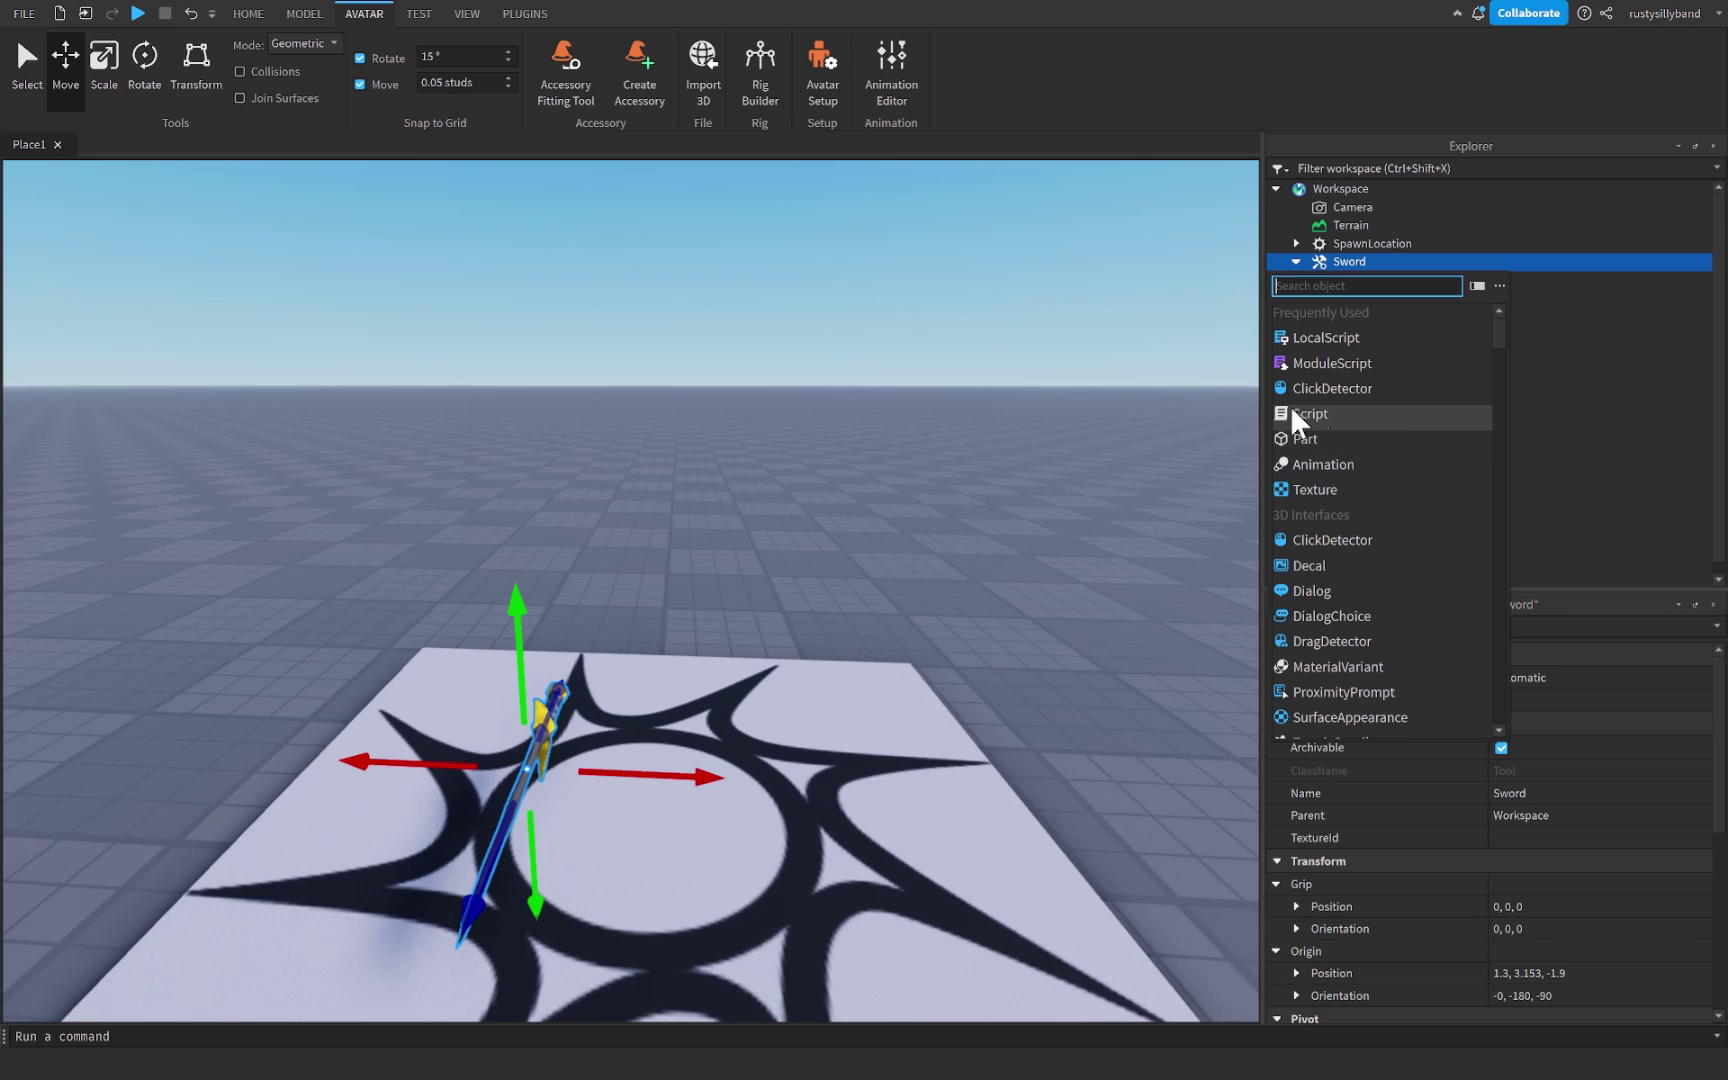
pyautogui.click(1326, 348)
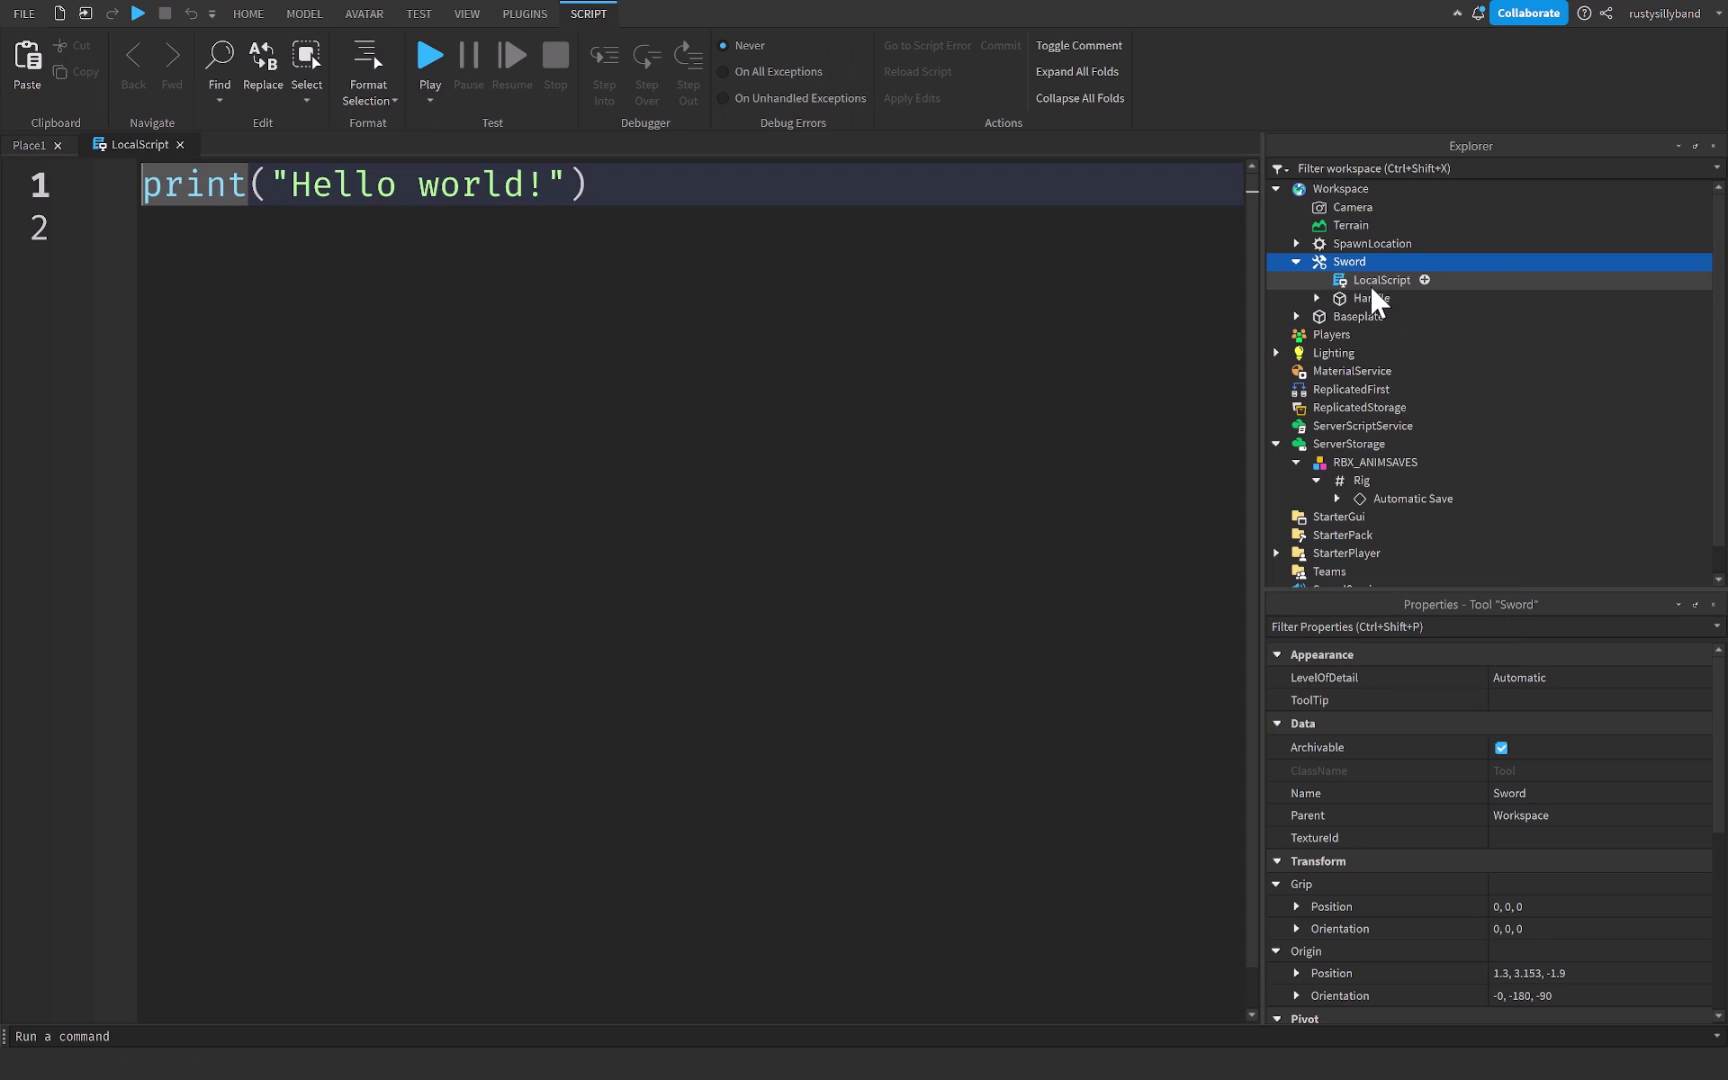
# Step: Replace the LocalScript's default print line with the start of a comment, --{{
pyautogui.click(251, 270)
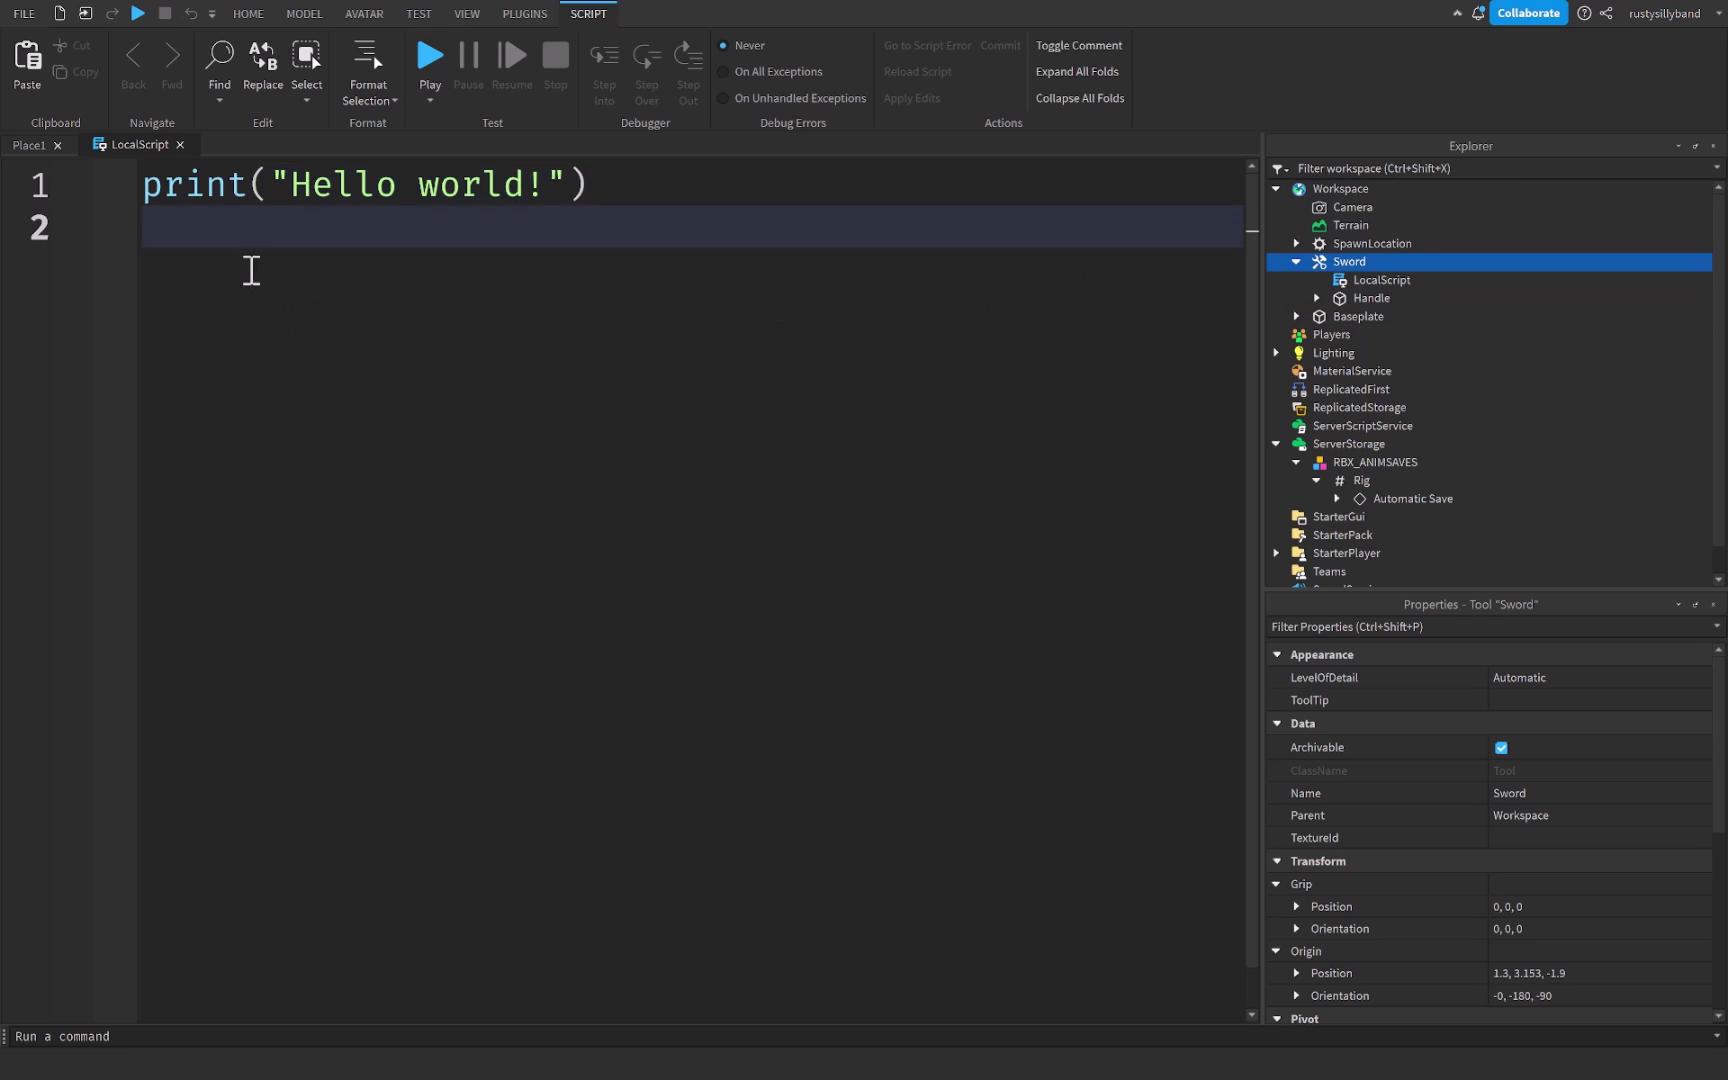
pyautogui.hotkey('ctrl', 'a')
pyautogui.write('--{{')
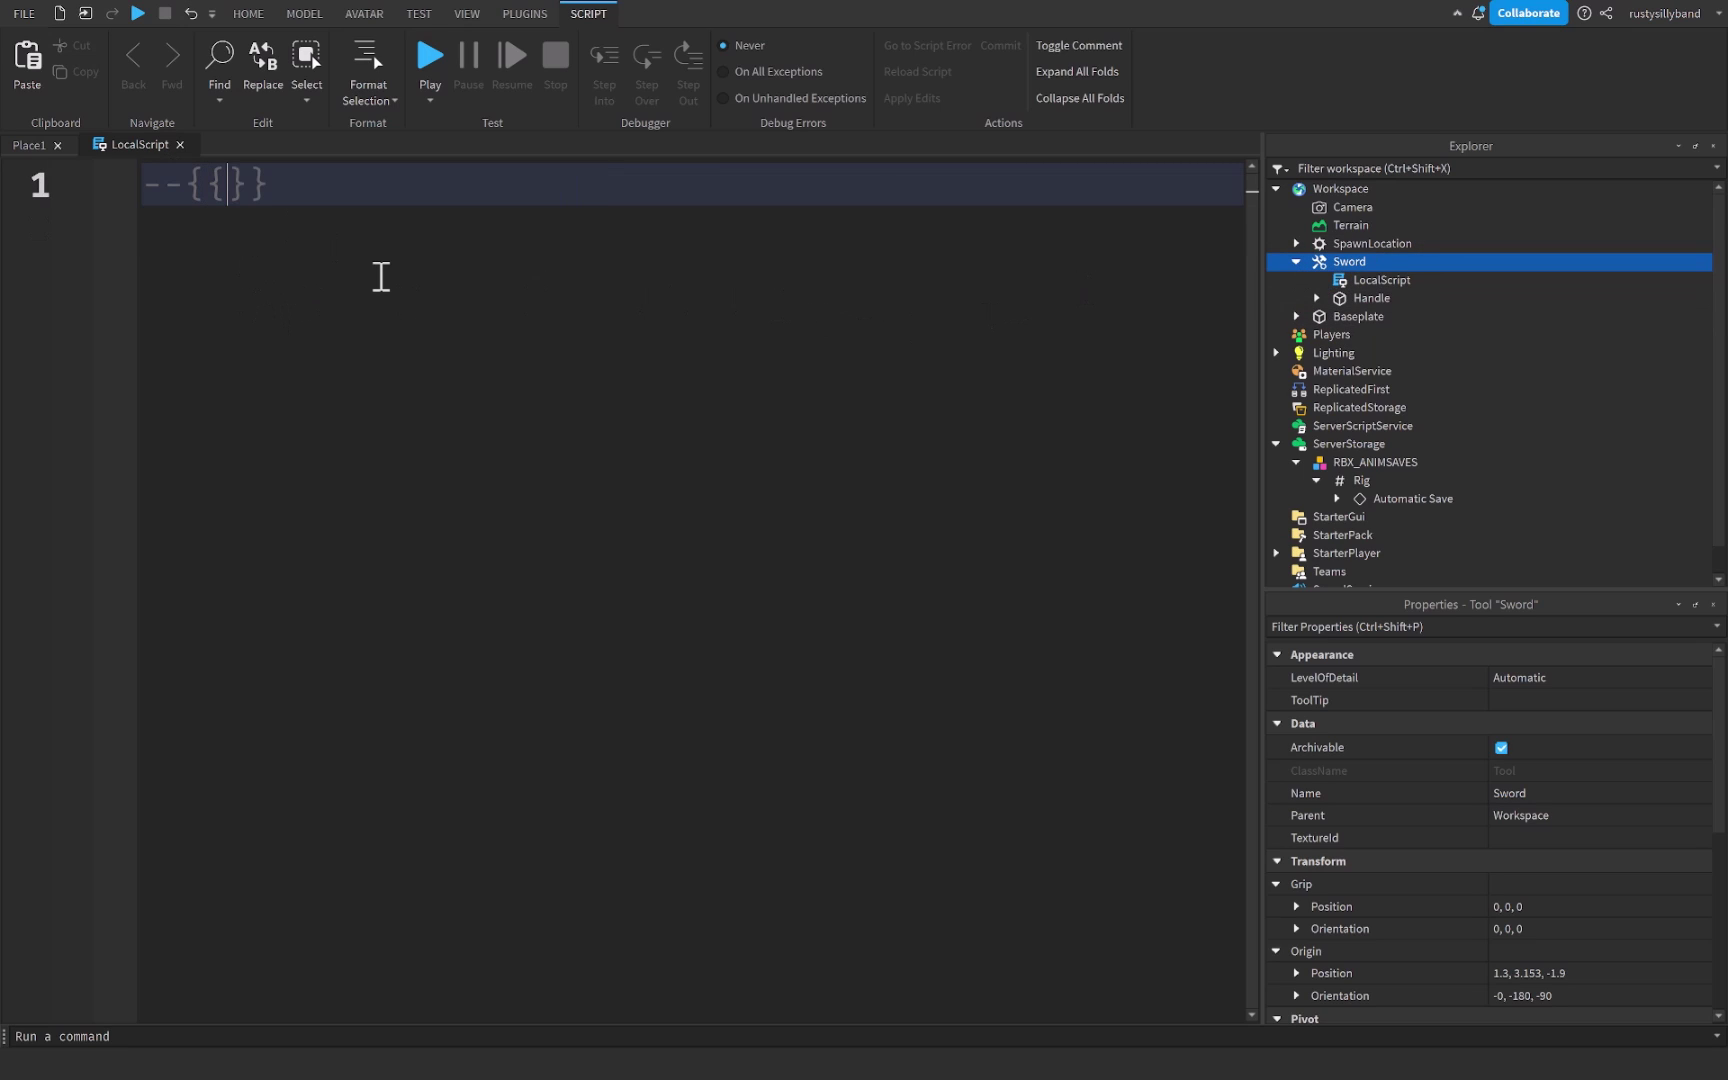